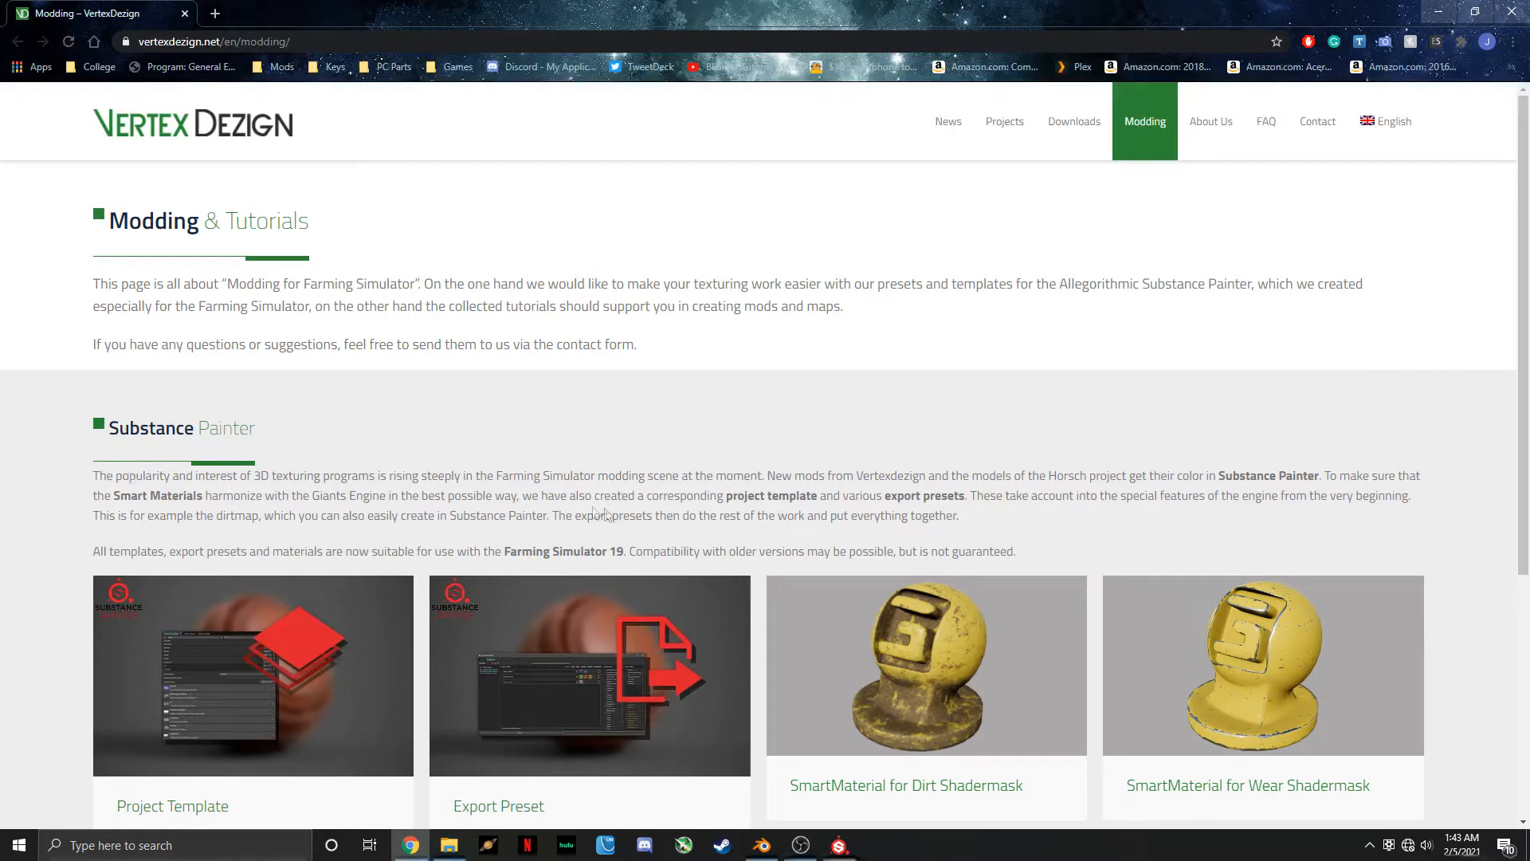
scroll(504, 634, down, 3)
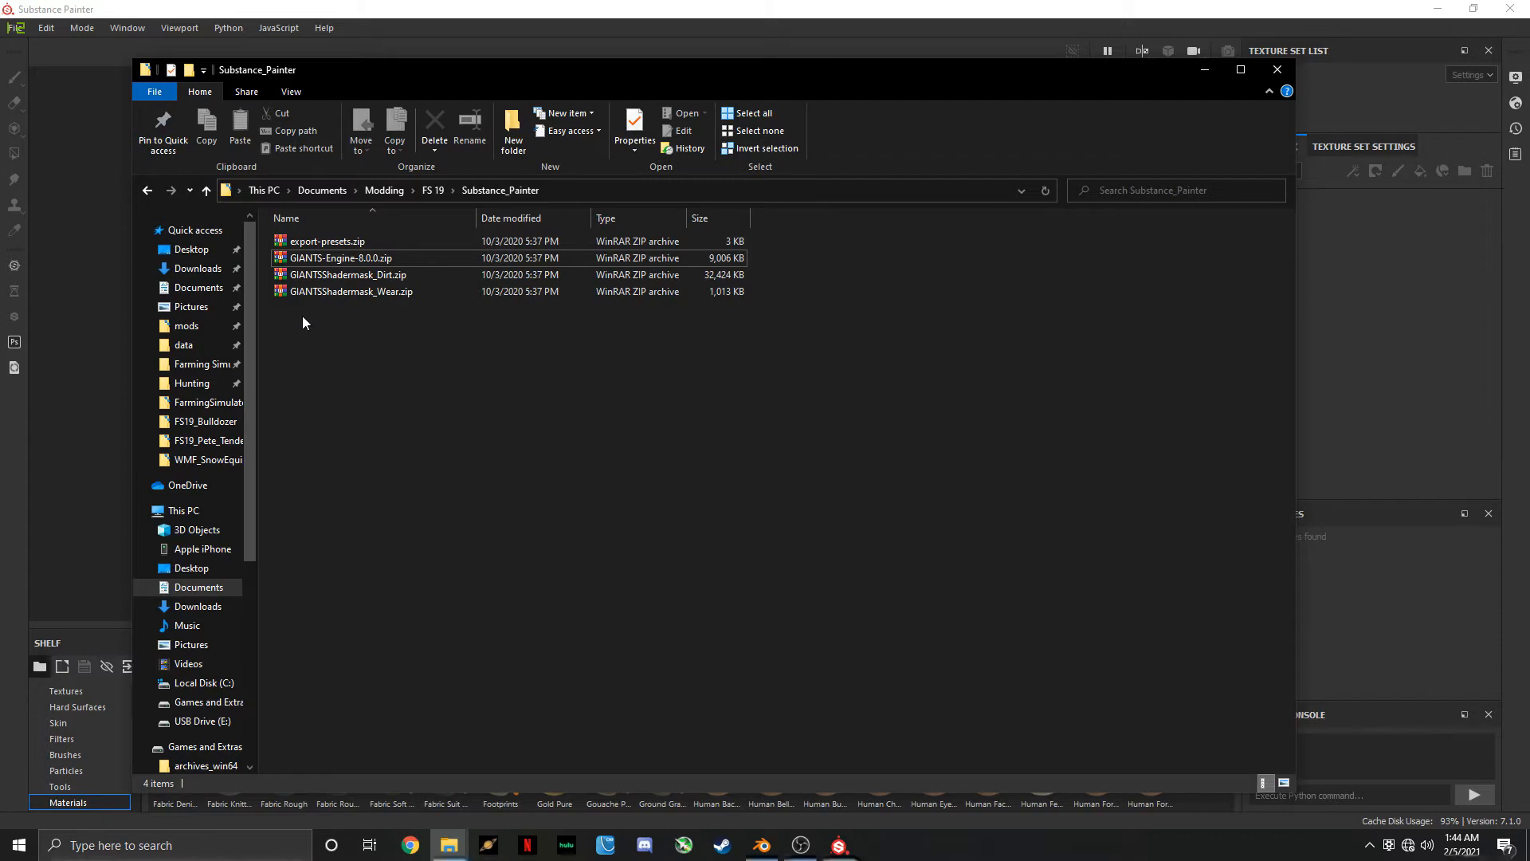
Extract all four zip archives in the Substance_Painter folder, each into its own separate folder
drag(292, 345, 390, 235)
right_click(394, 273)
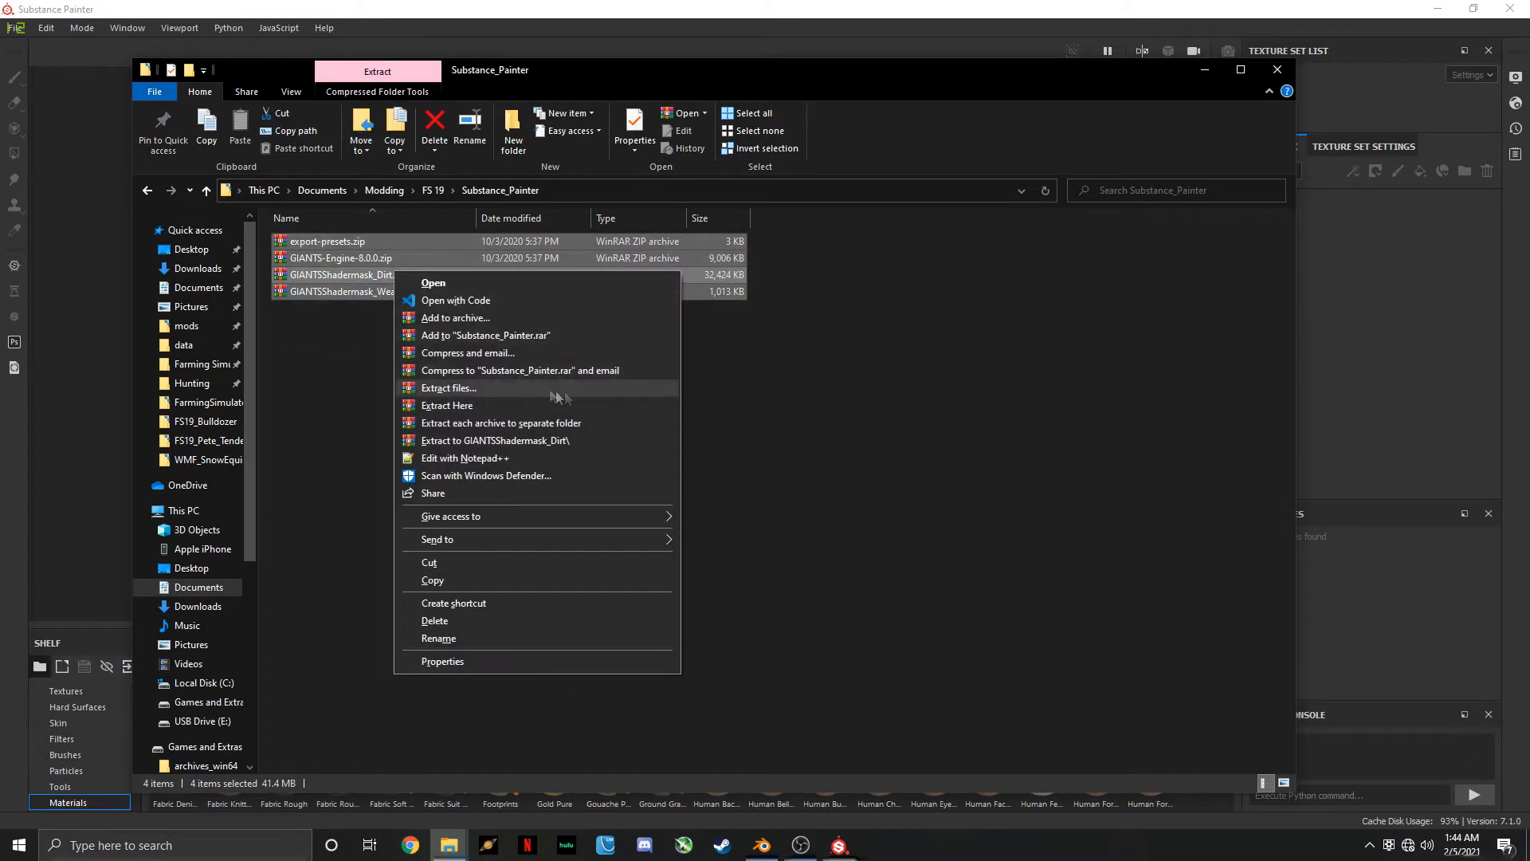
click(510, 424)
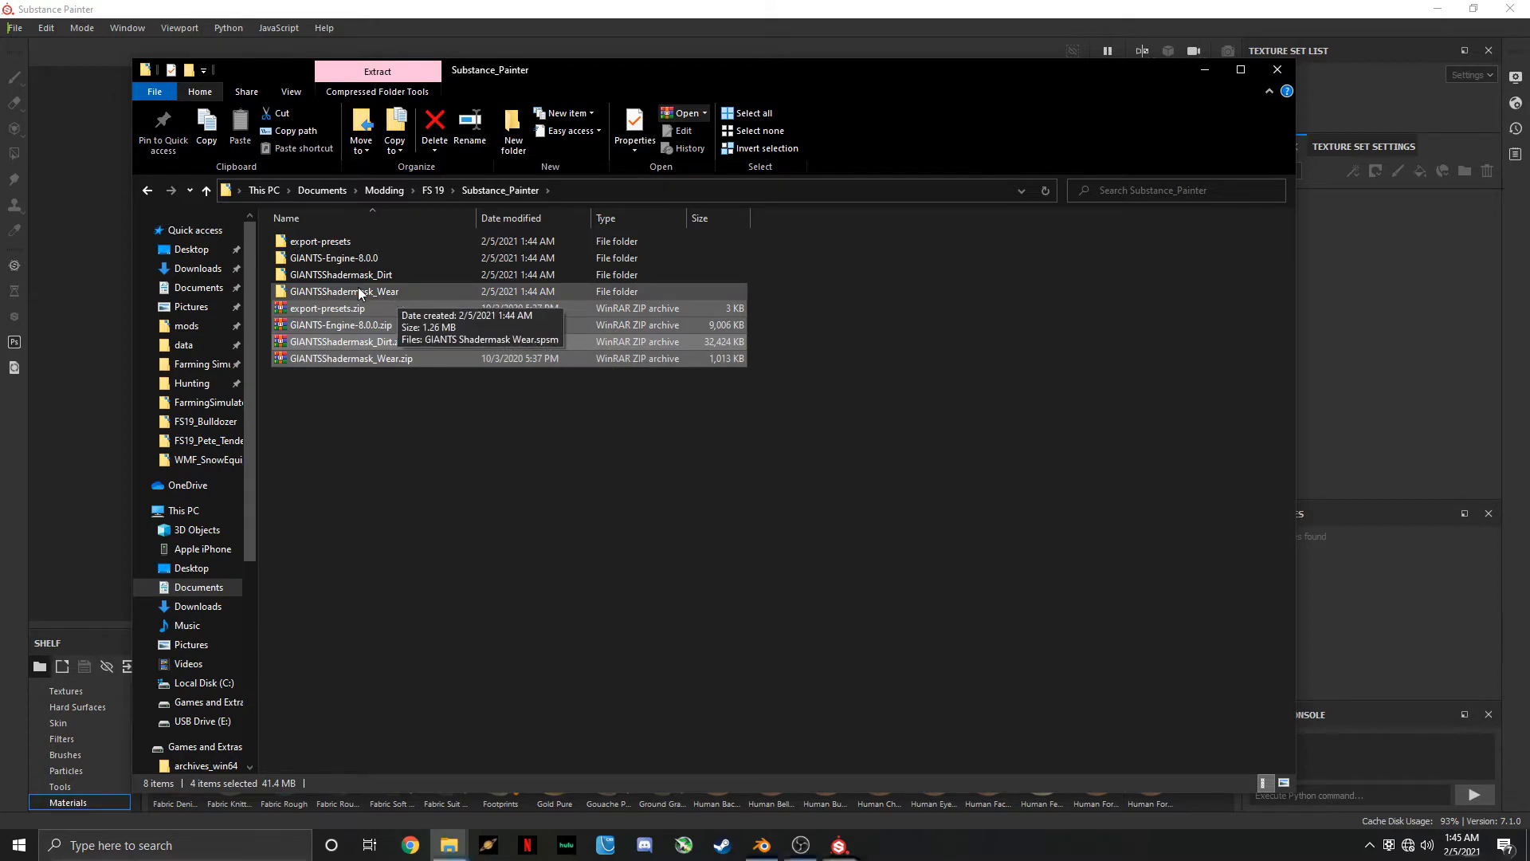
Switch to Substance Painter, dismiss the welcome window and open the resource import dialog
click(574, 12)
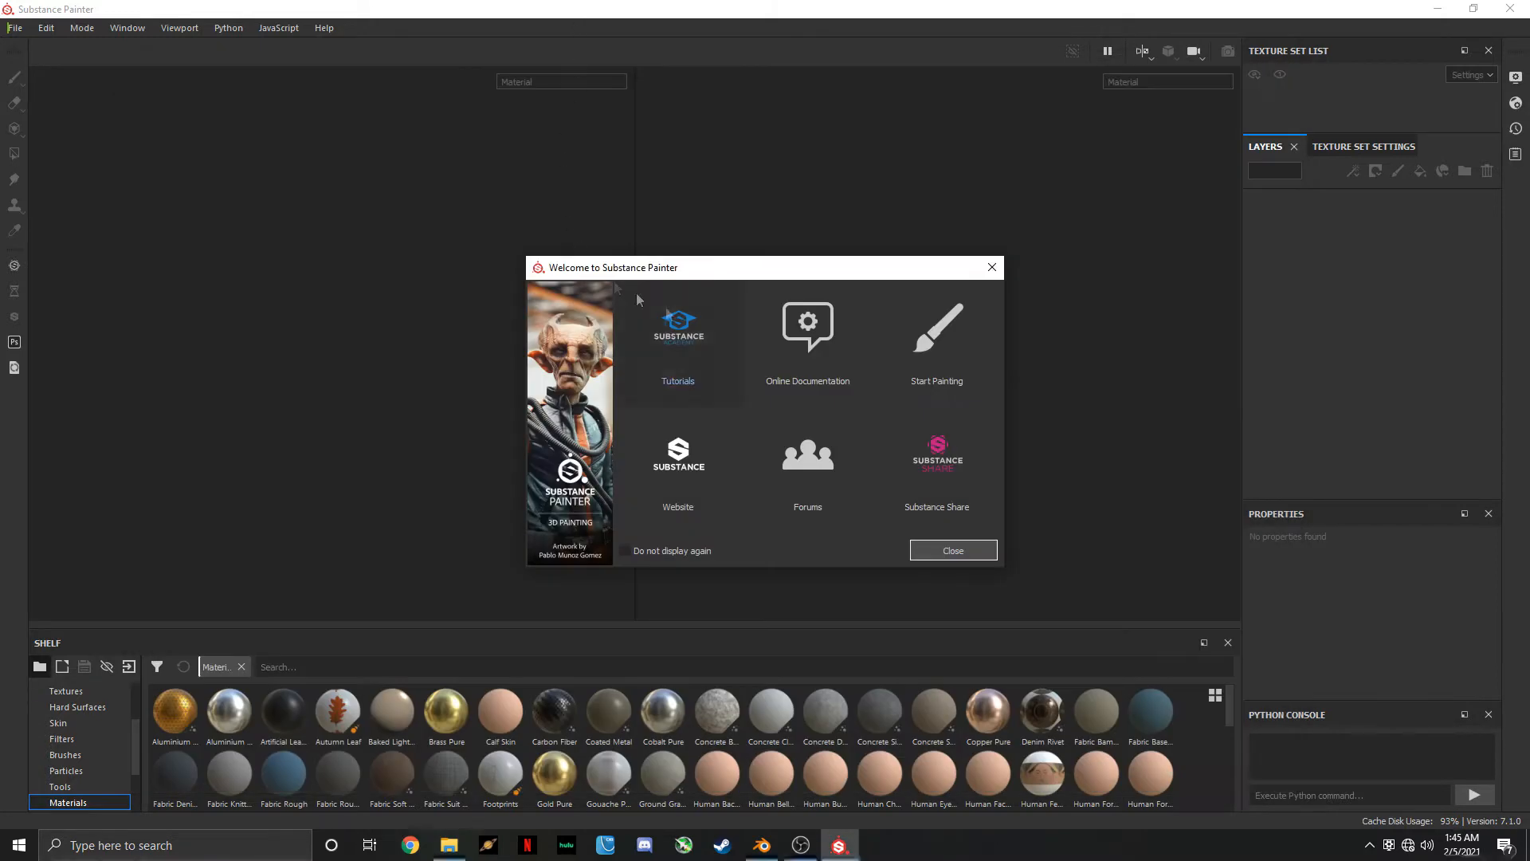
click(980, 550)
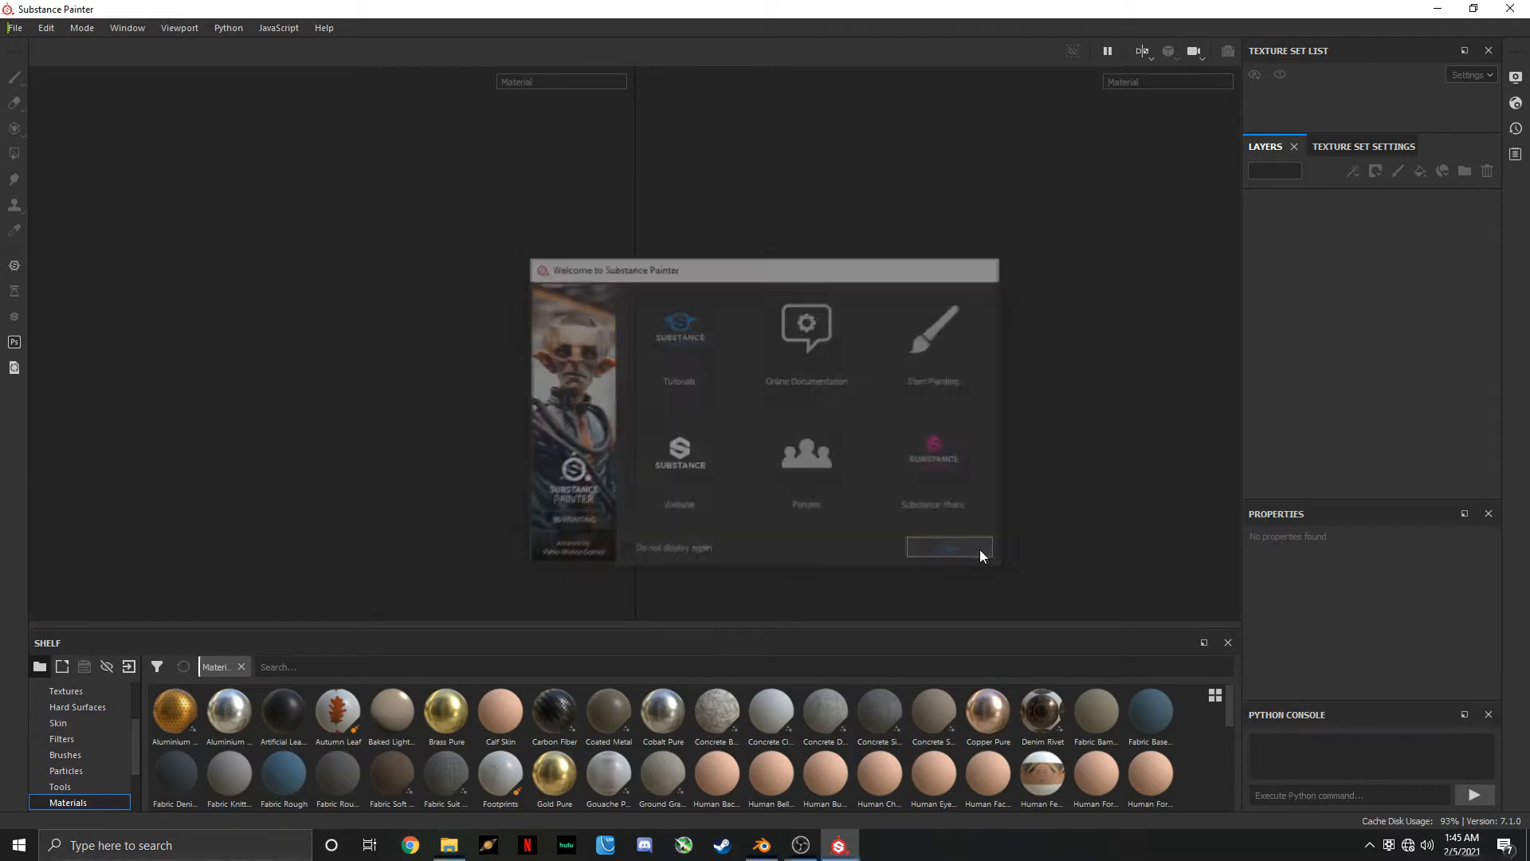
click(15, 28)
click(15, 28)
click(67, 275)
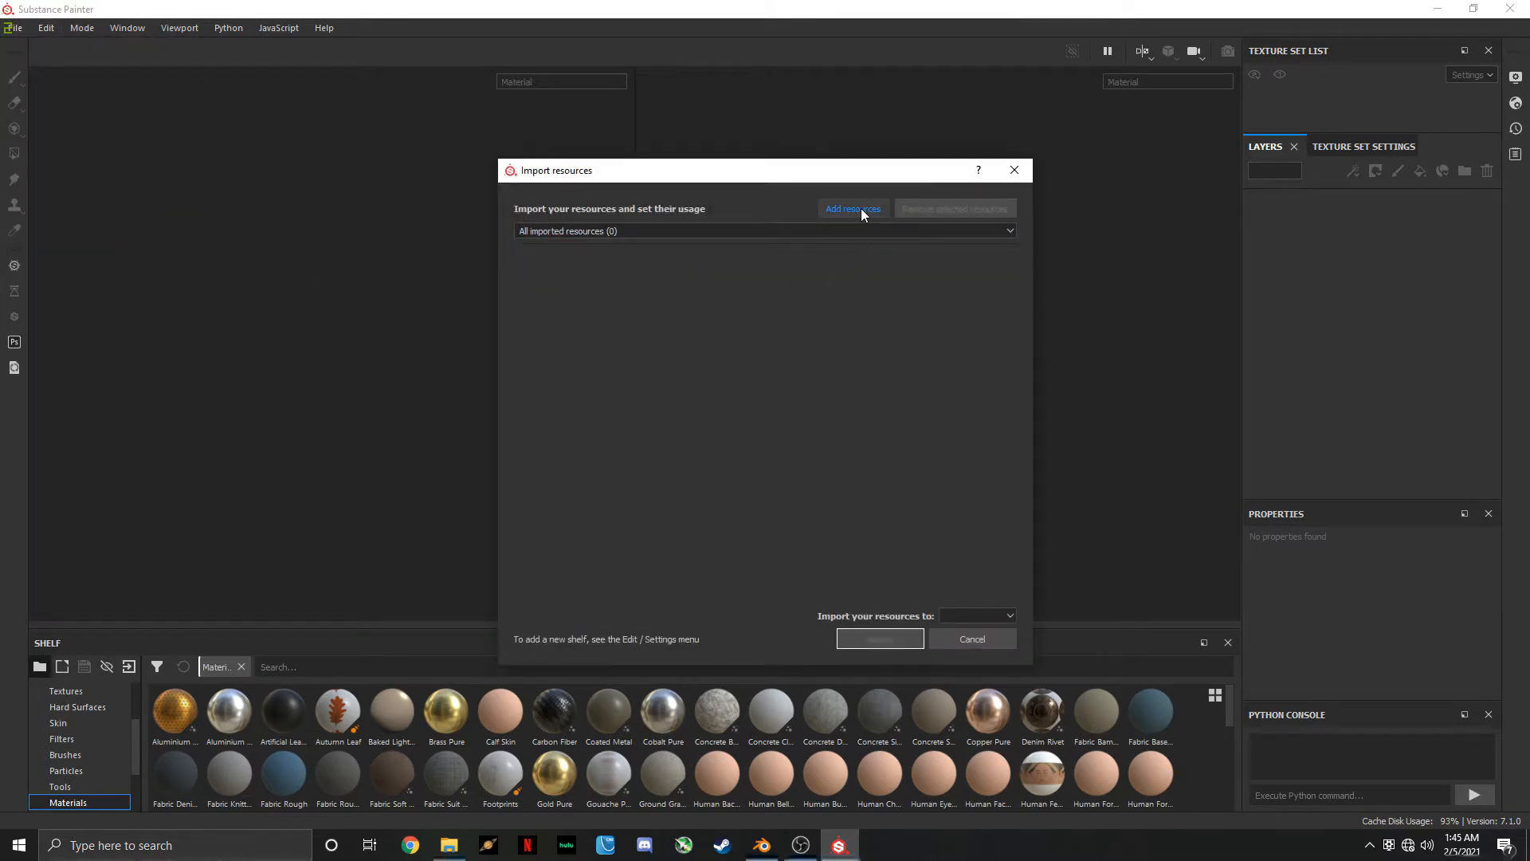
Add GIANTS Shadermask Wear.spsm from Documents\Modding\FS 19\Substance_Painter\GIANTSShadermask_Wear to the resources for import
click(860, 208)
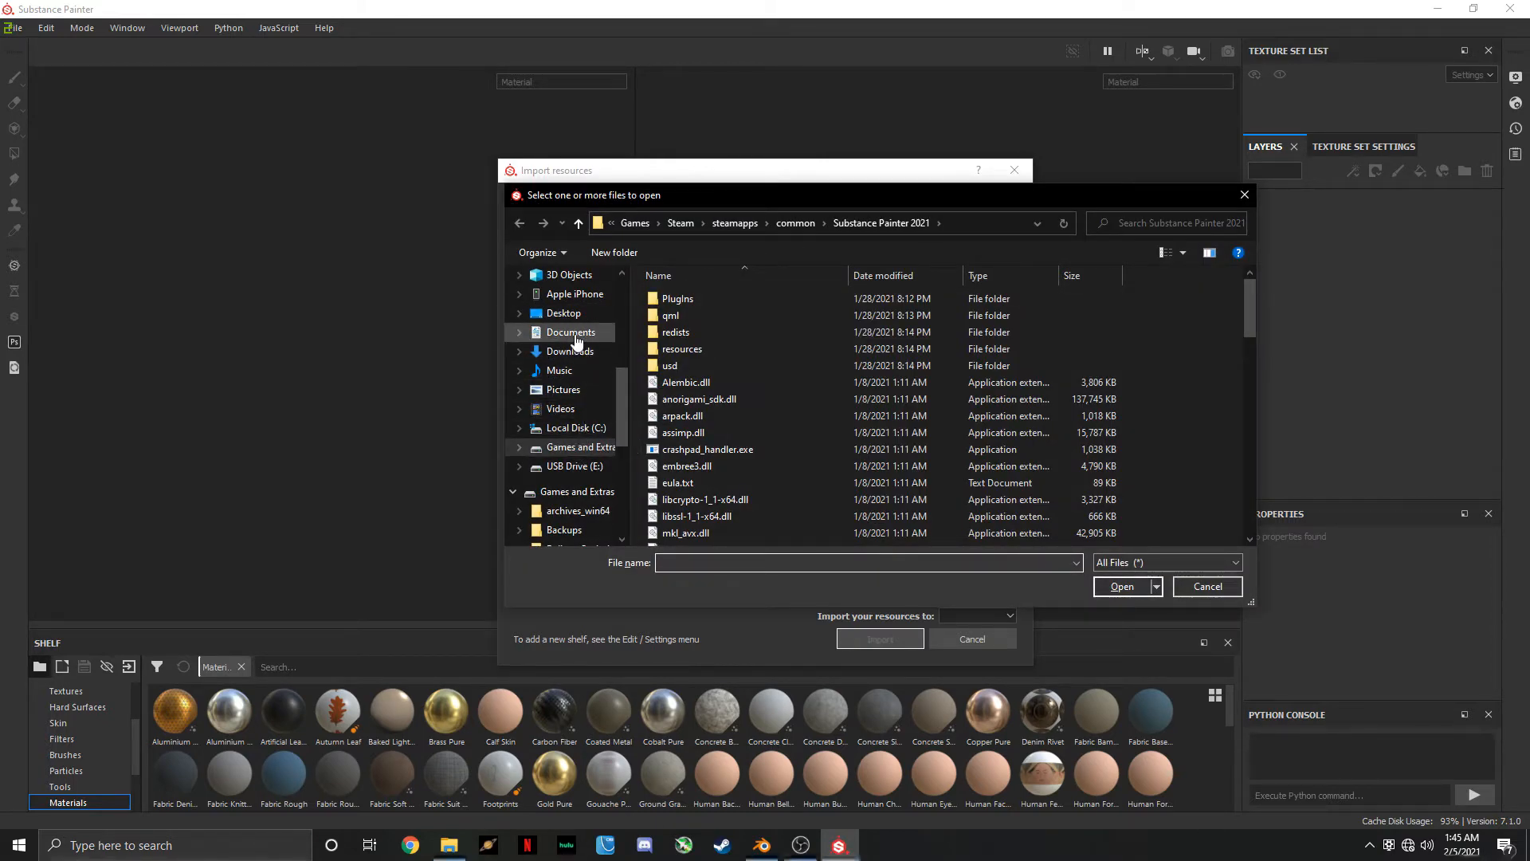
click(570, 333)
scroll(757, 485, down, 10)
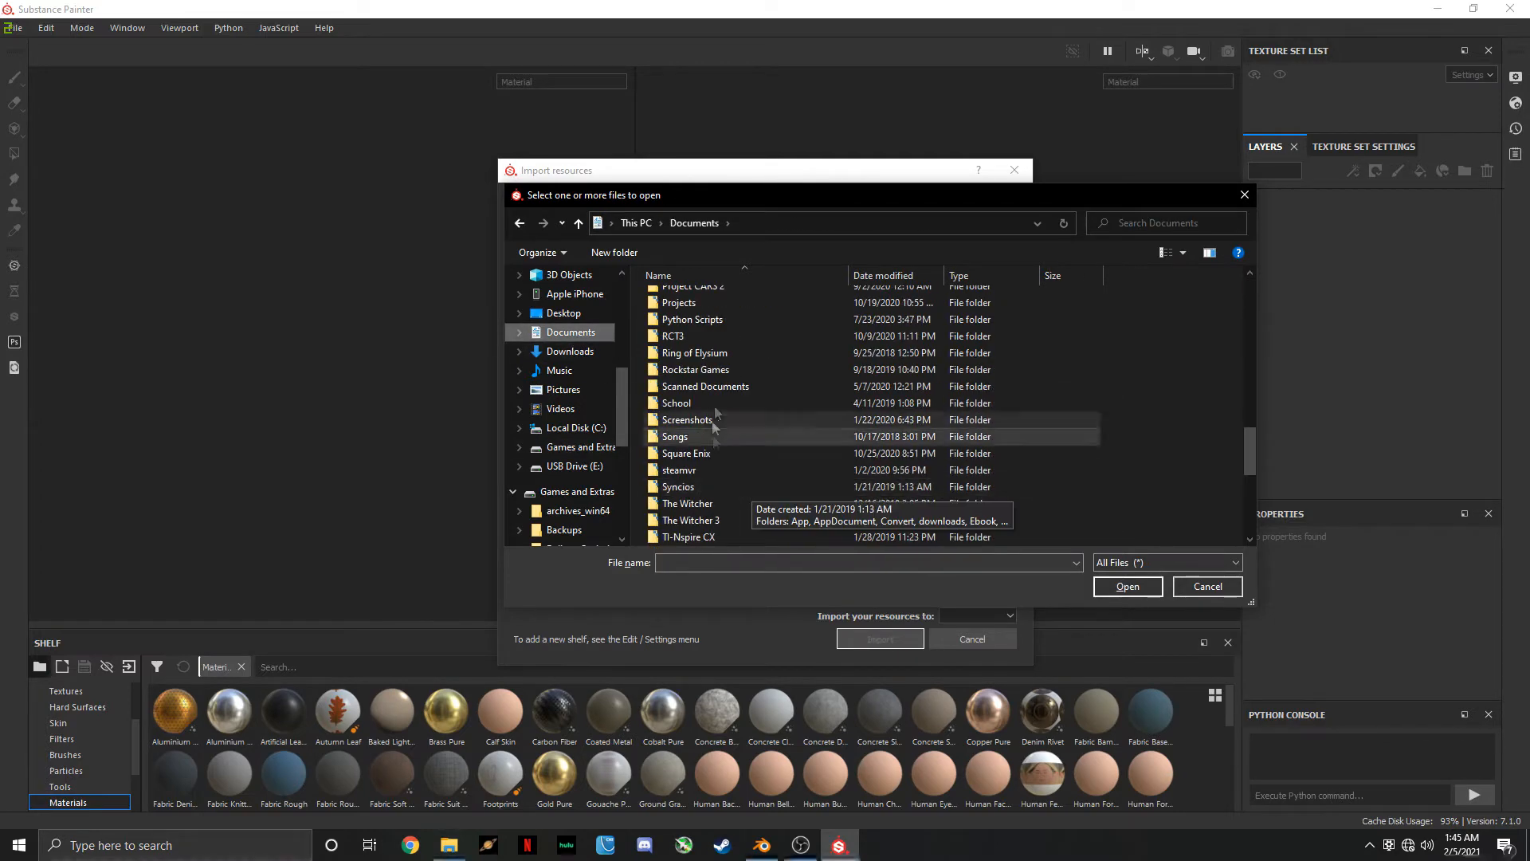
scroll(716, 448, up, 4)
double_click(704, 336)
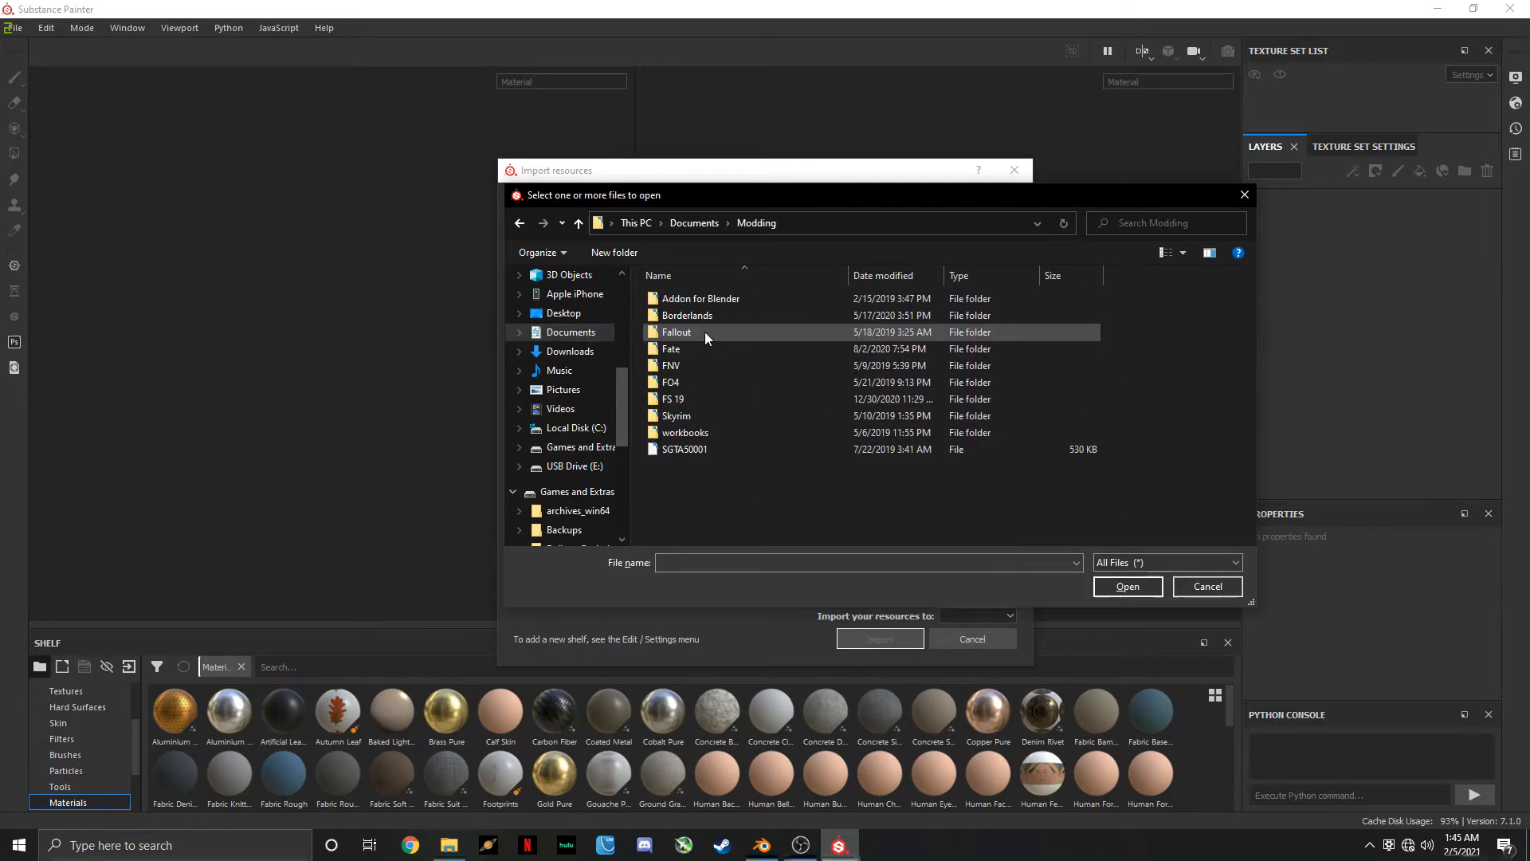
double_click(691, 400)
scroll(722, 478, down, 3)
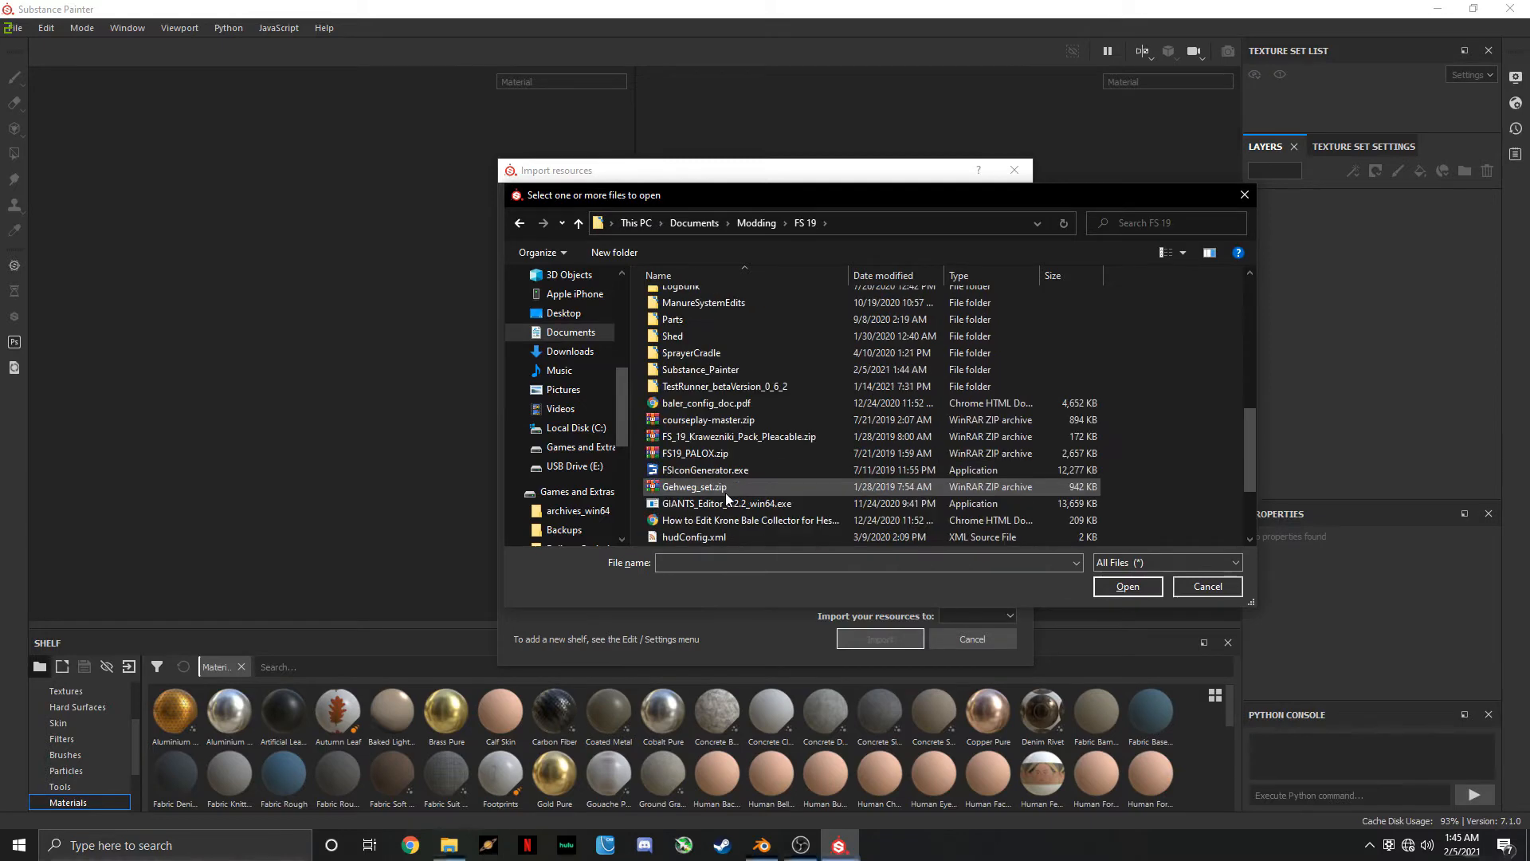
double_click(701, 369)
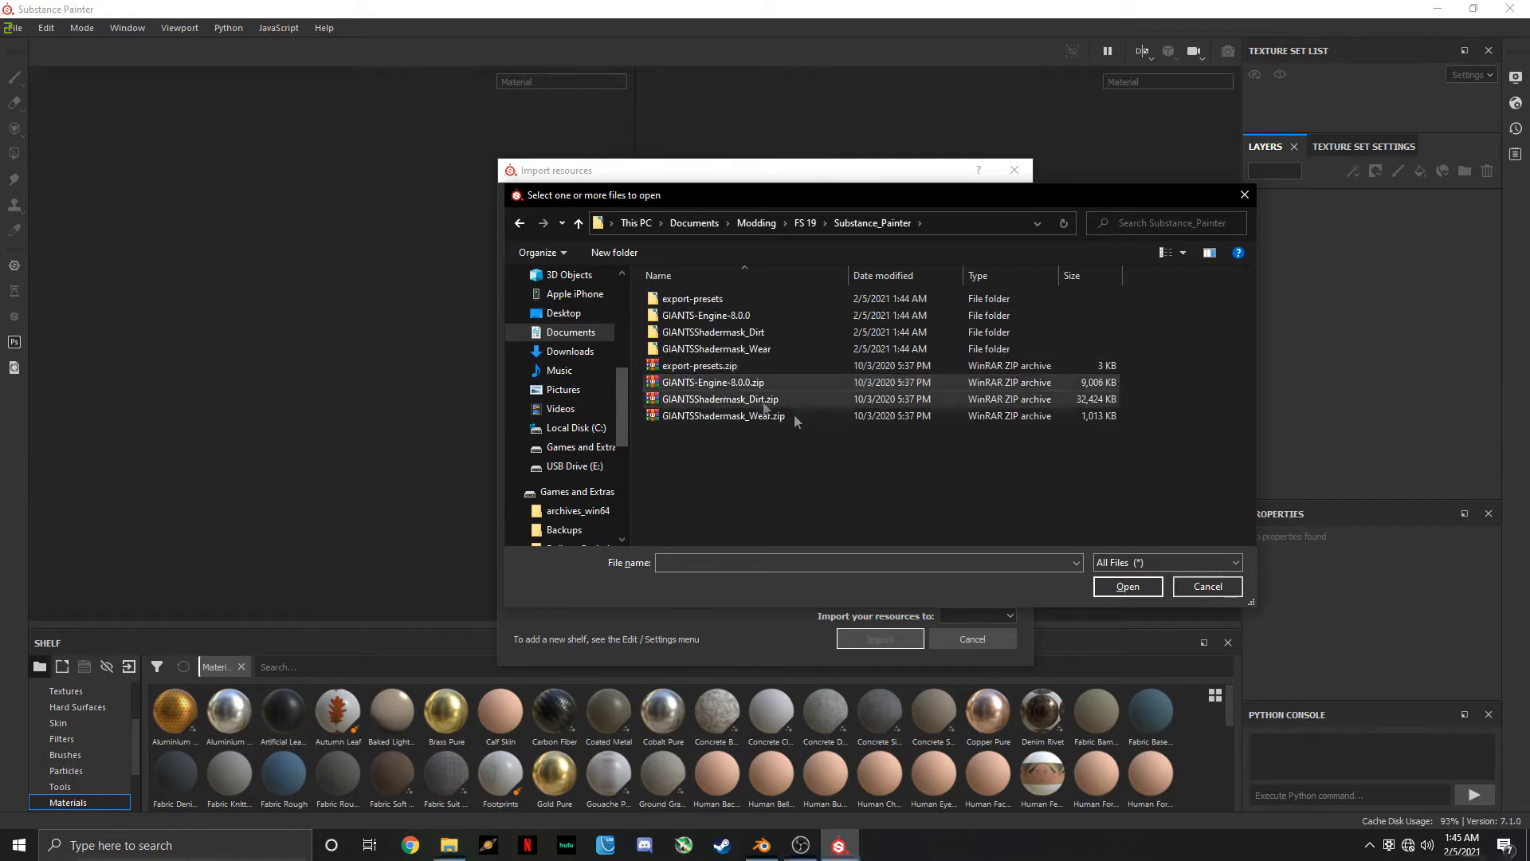
double_click(732, 351)
double_click(731, 303)
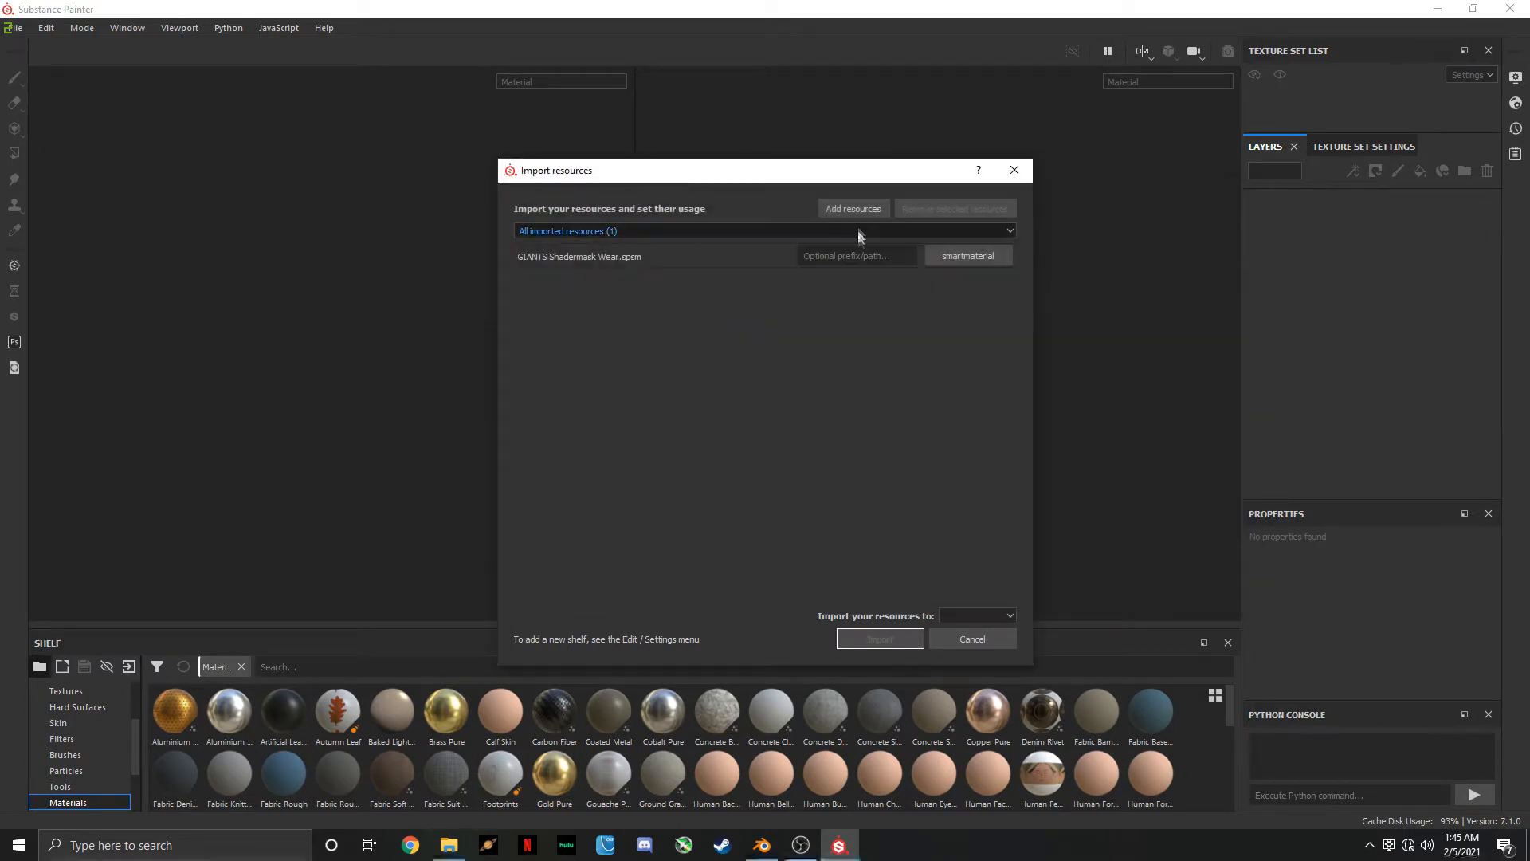
Add the GIANTS Shadermask Dirt, Moss and Rust .spsm files from the GIANTSShadermask_Dirt folder to the import list
click(854, 209)
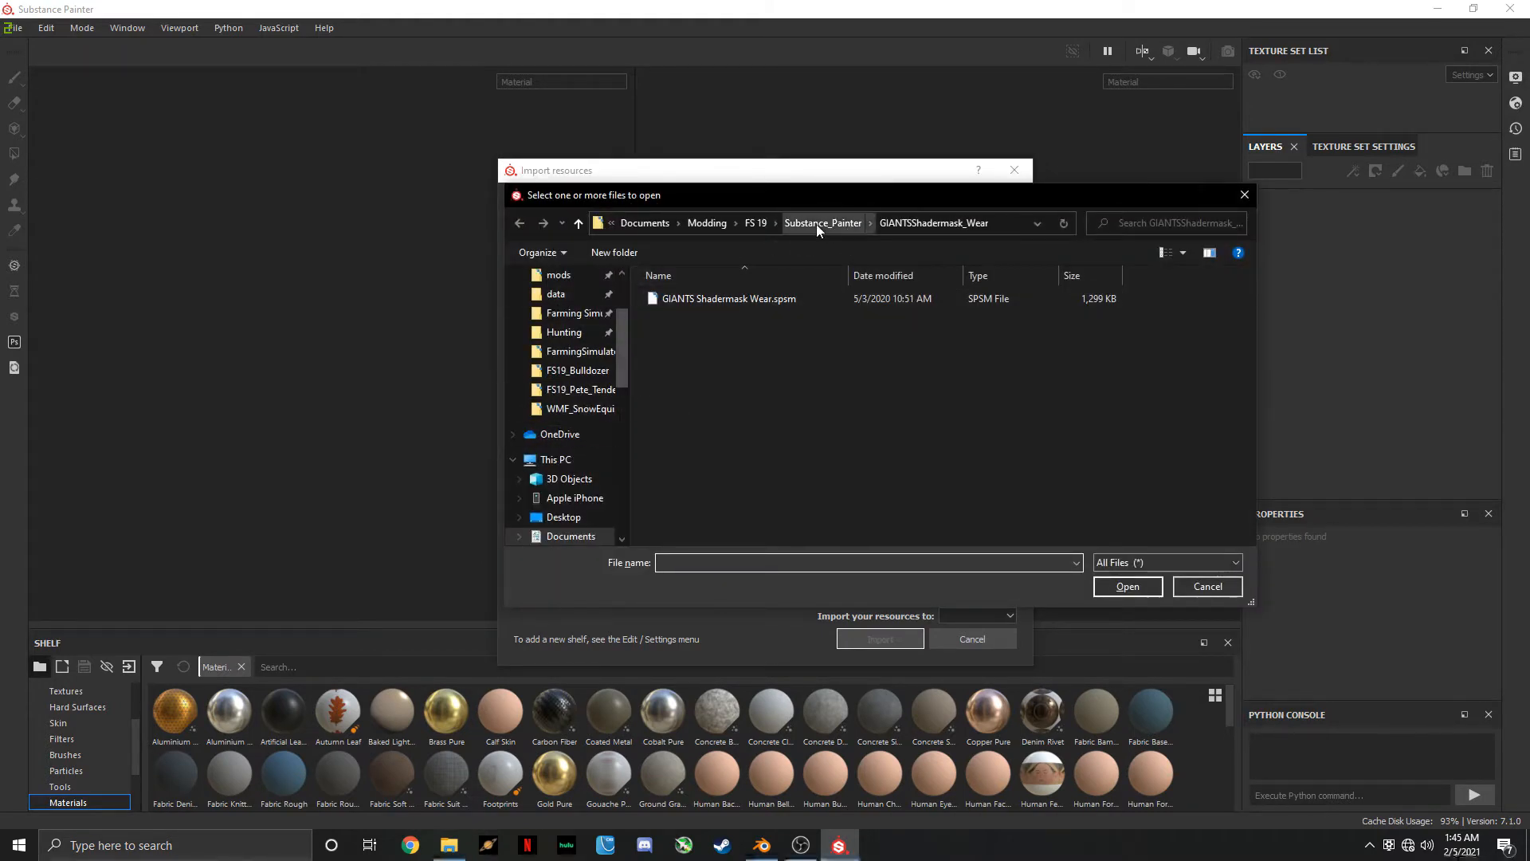
click(837, 222)
click(759, 333)
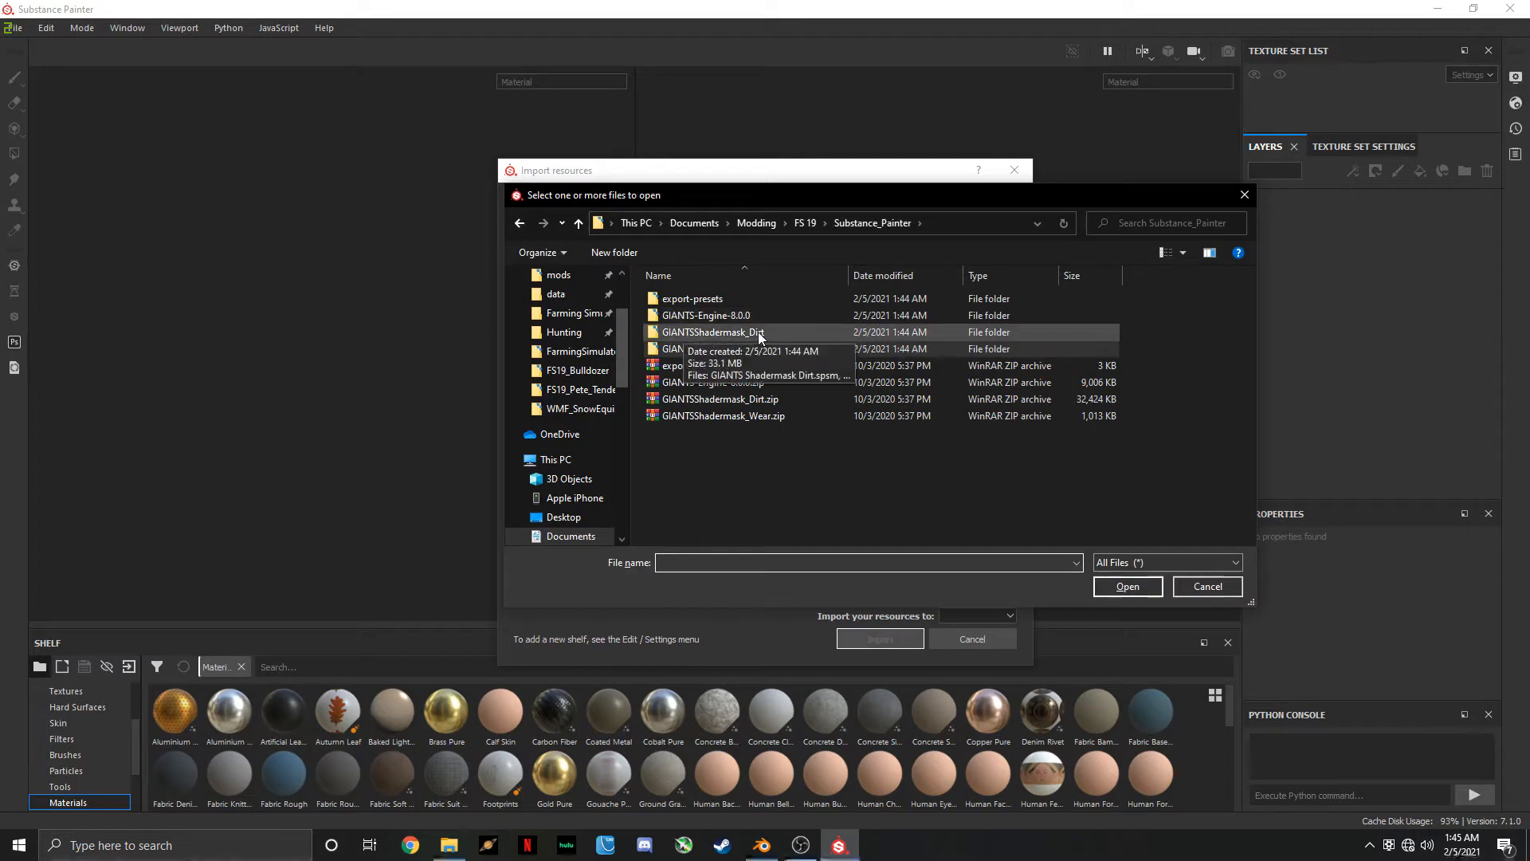
double_click(760, 333)
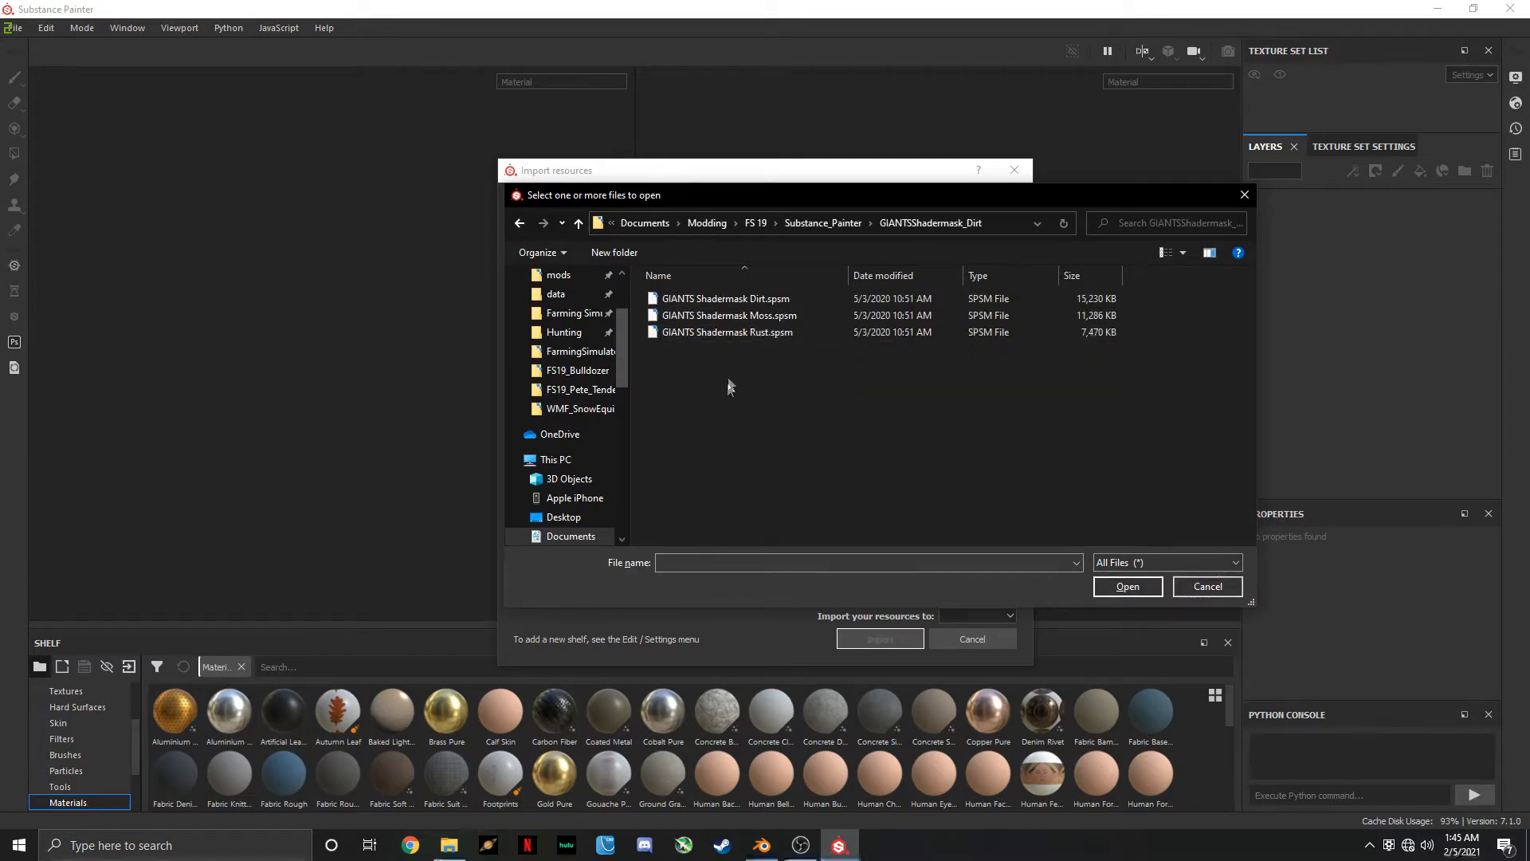
key(ctrl+a)
click(1127, 587)
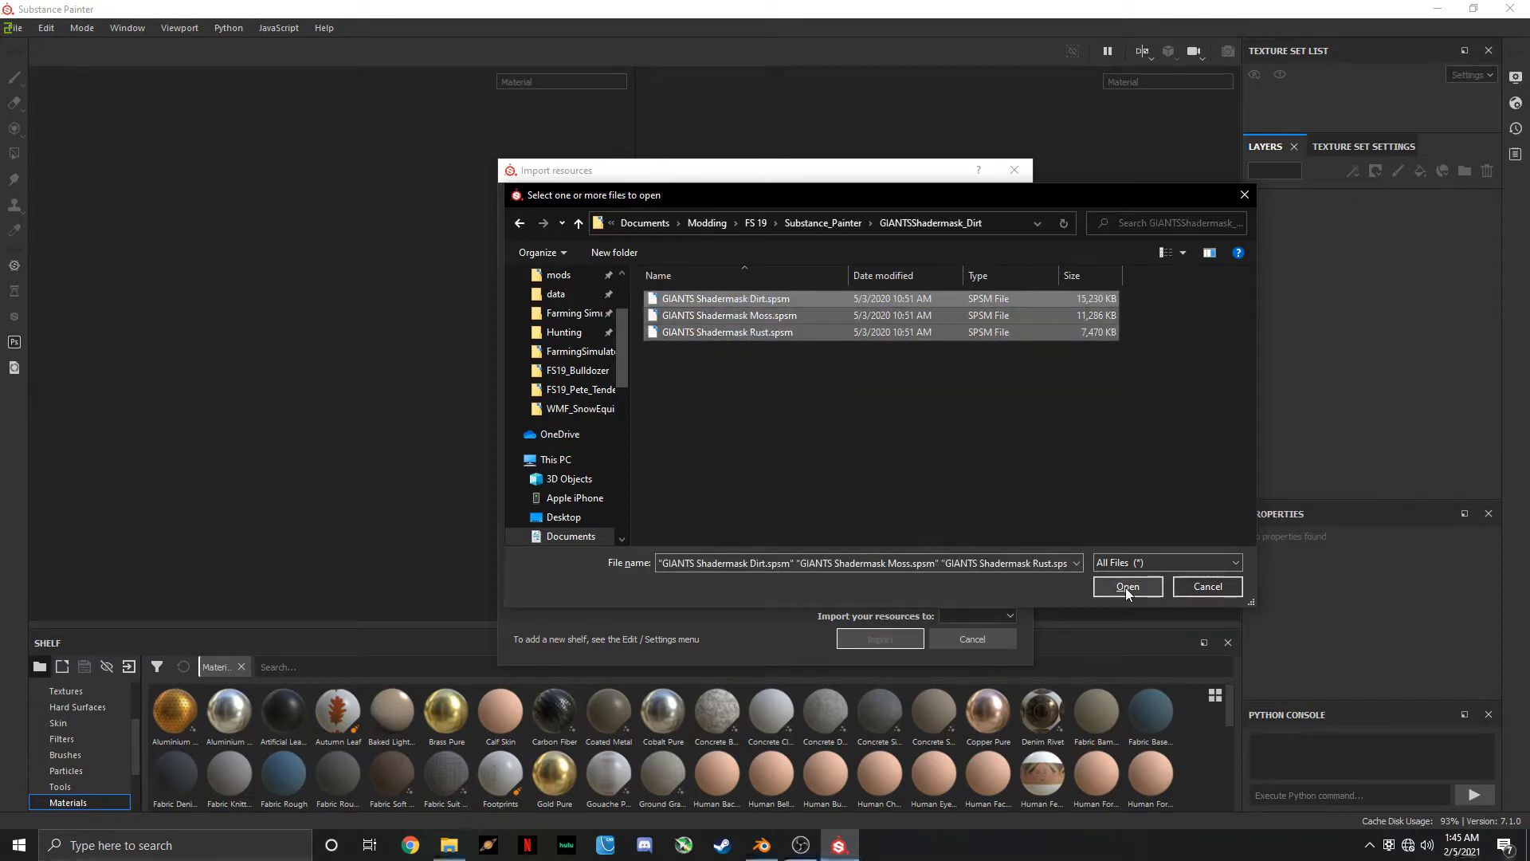
Add all five Giants Engine 8 .spexp files from the export-presets folder to the import list
click(845, 207)
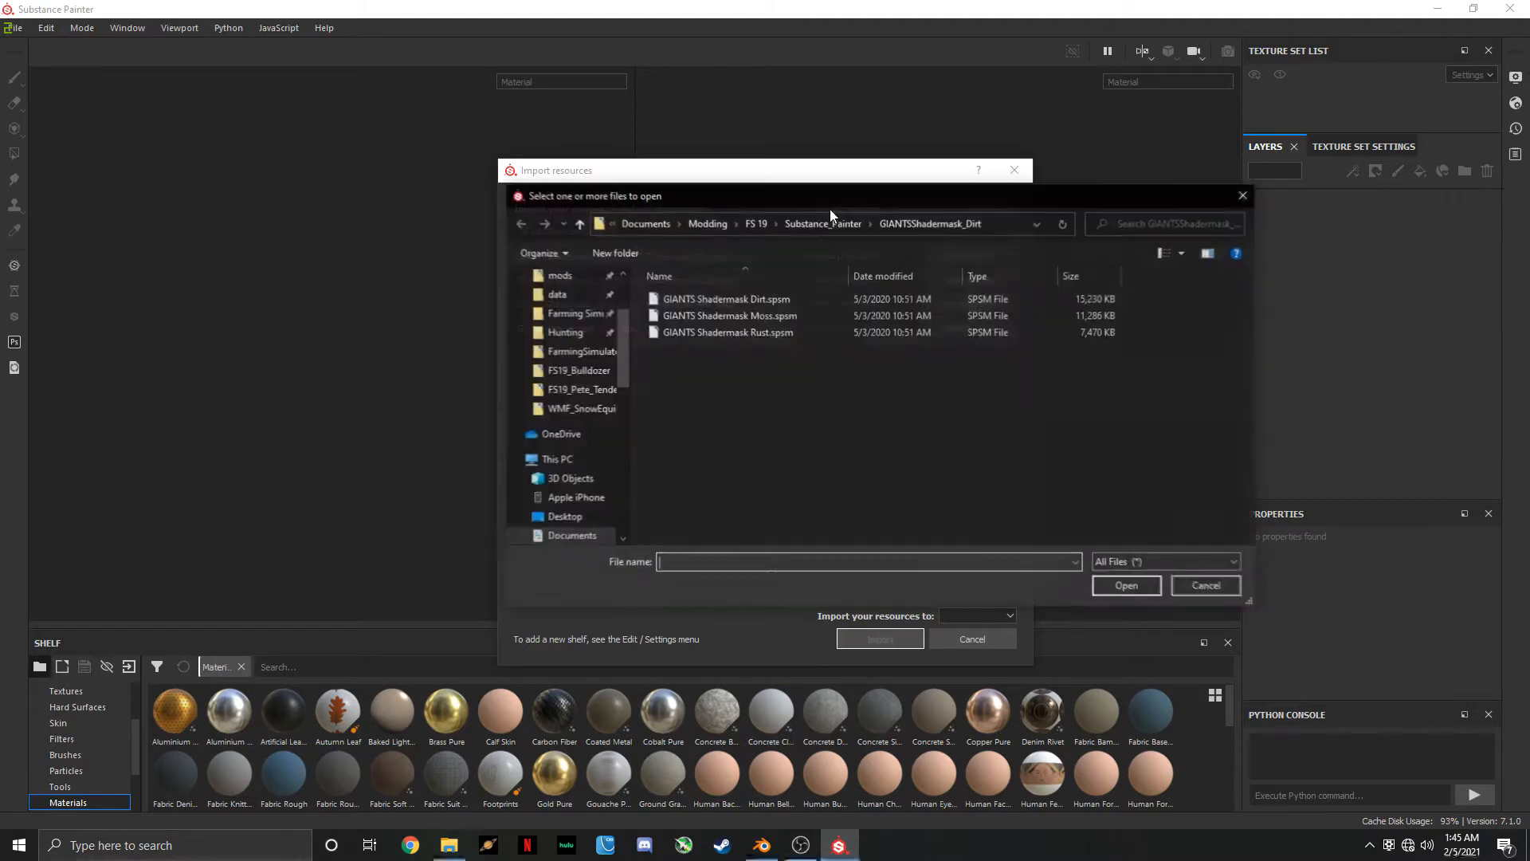
click(848, 221)
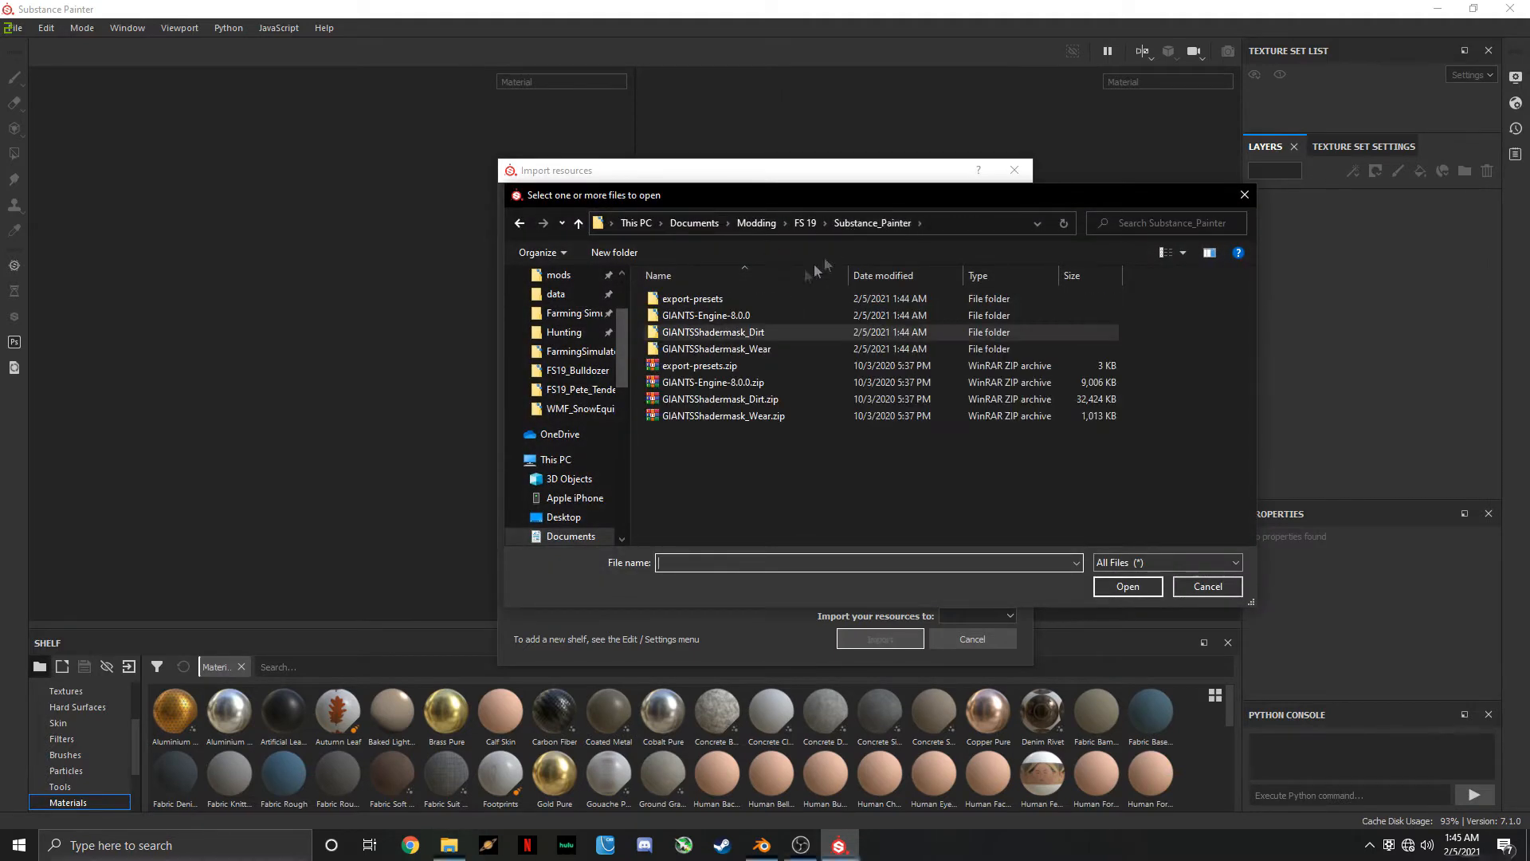
double_click(753, 302)
drag(717, 418, 765, 291)
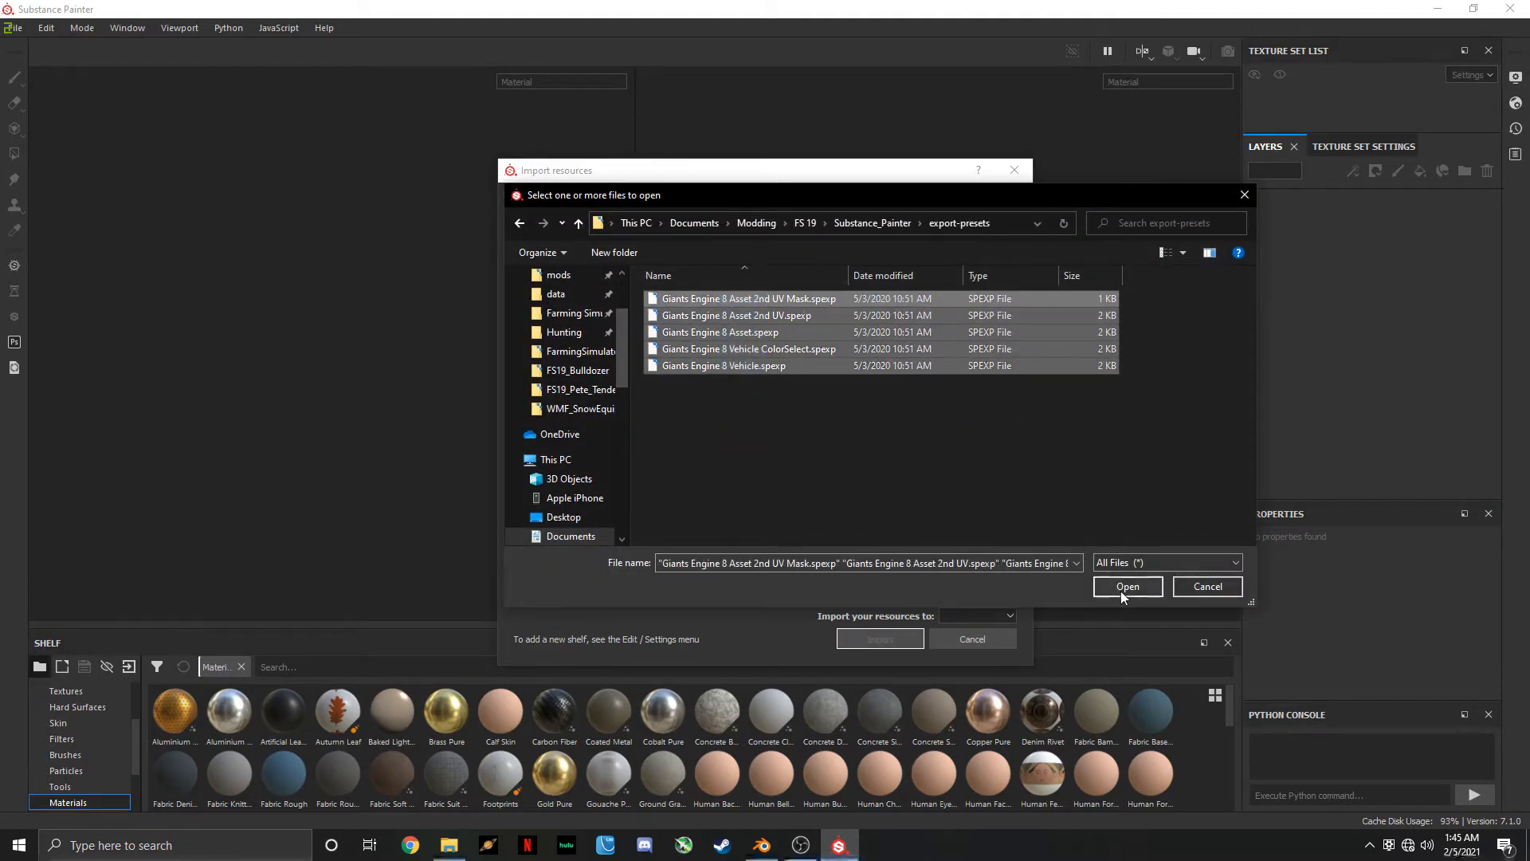
click(1127, 587)
click(852, 208)
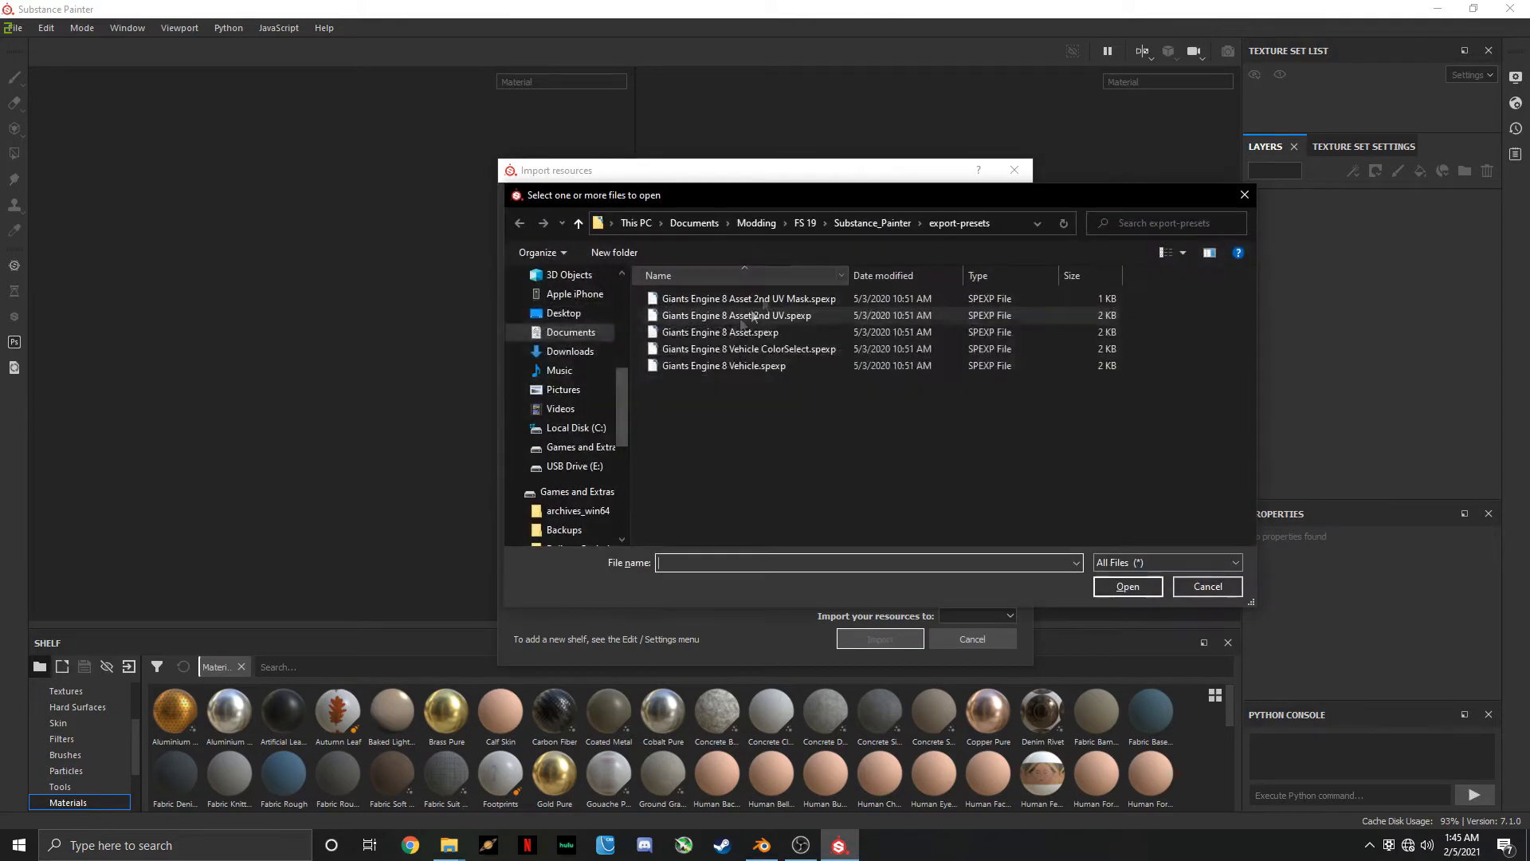
click(871, 223)
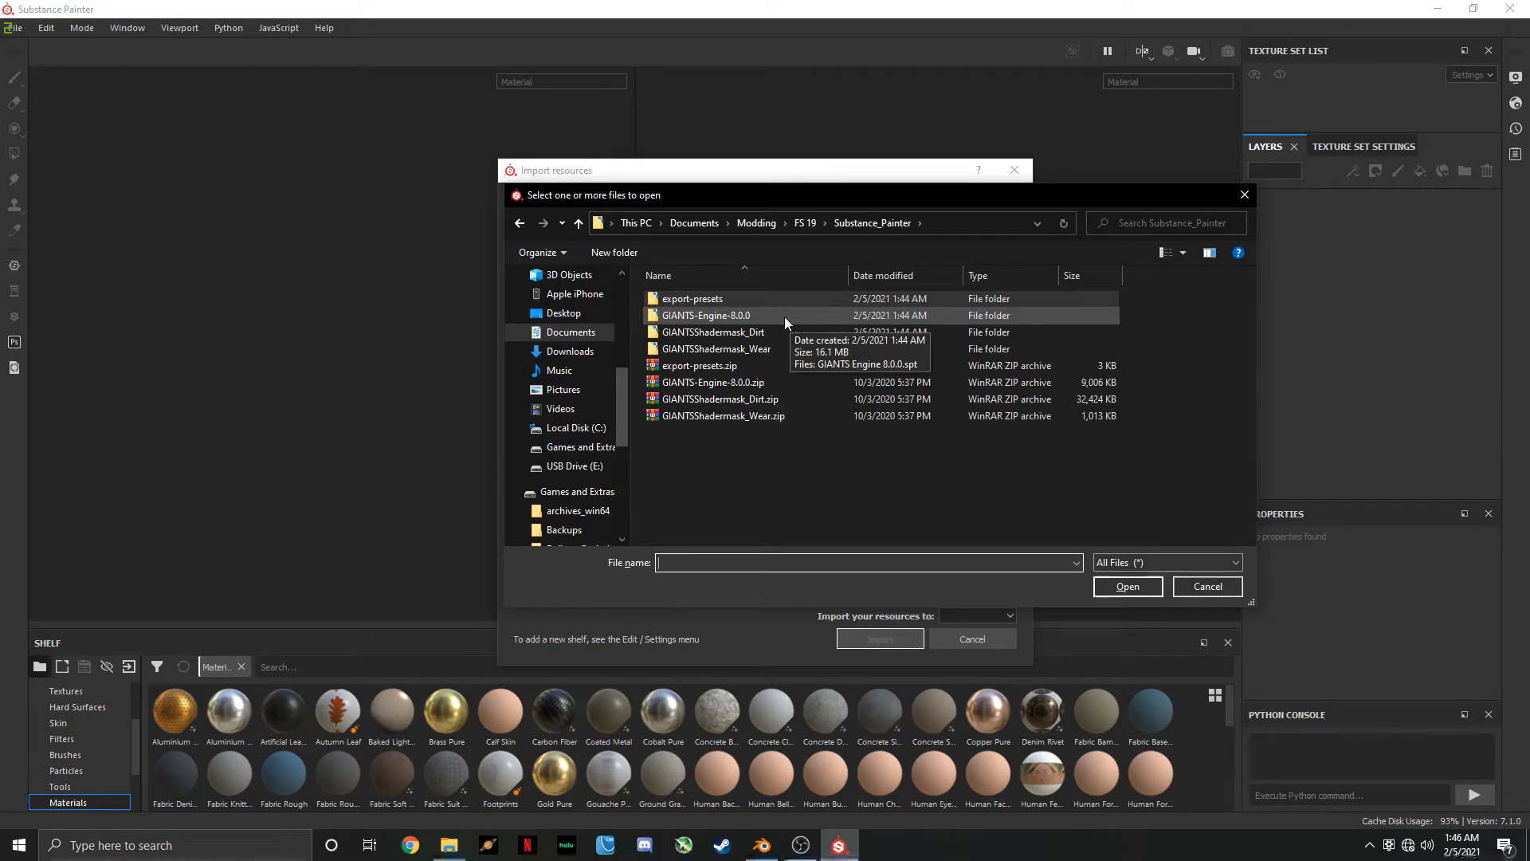
click(1207, 586)
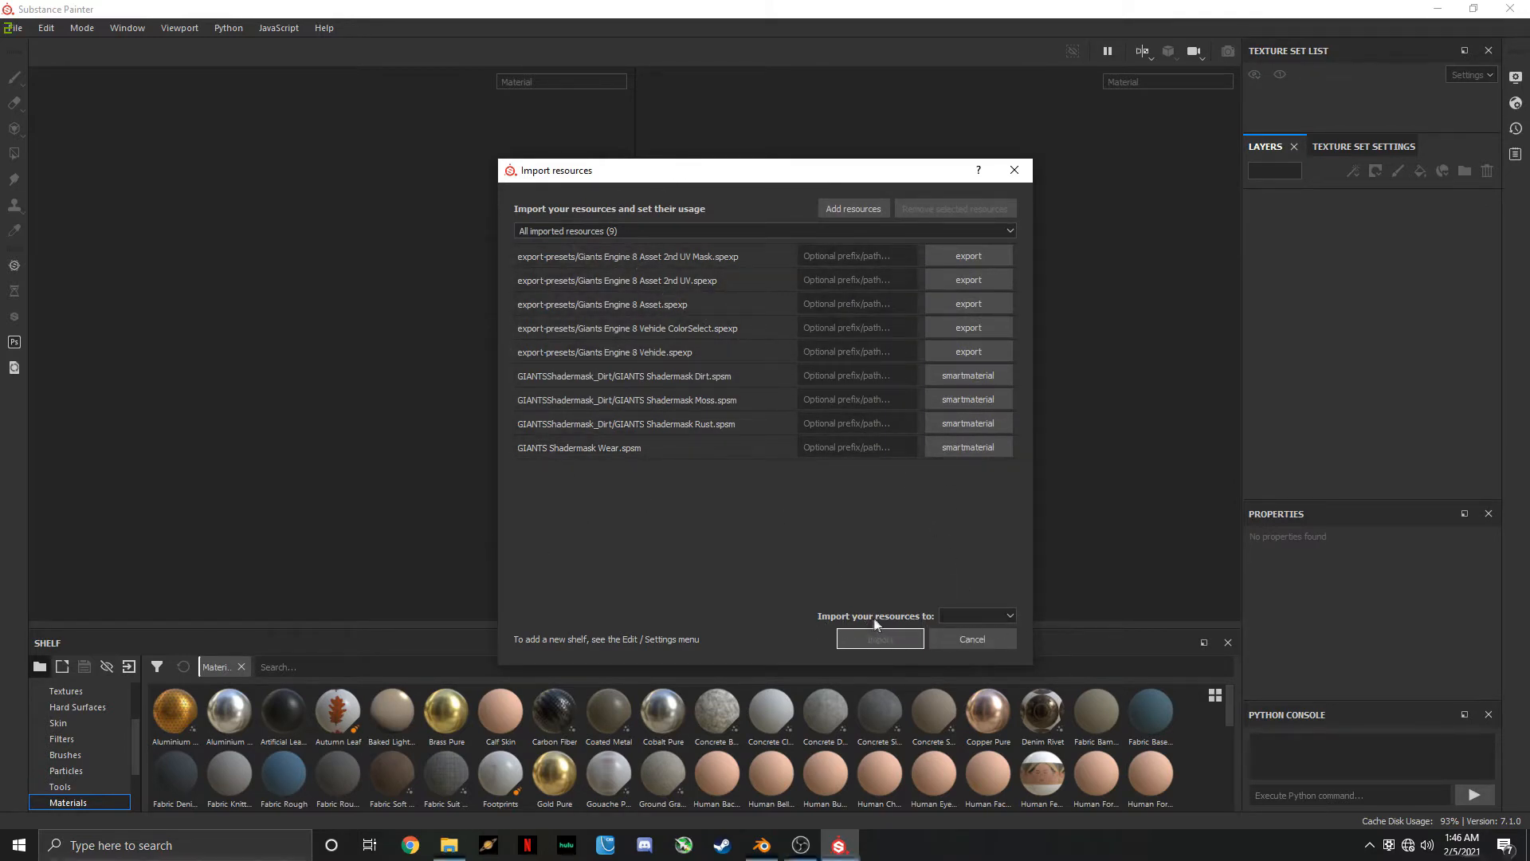
Choose the import destination for the listed export presets and smart materials, and import them
click(993, 618)
click(973, 642)
click(881, 637)
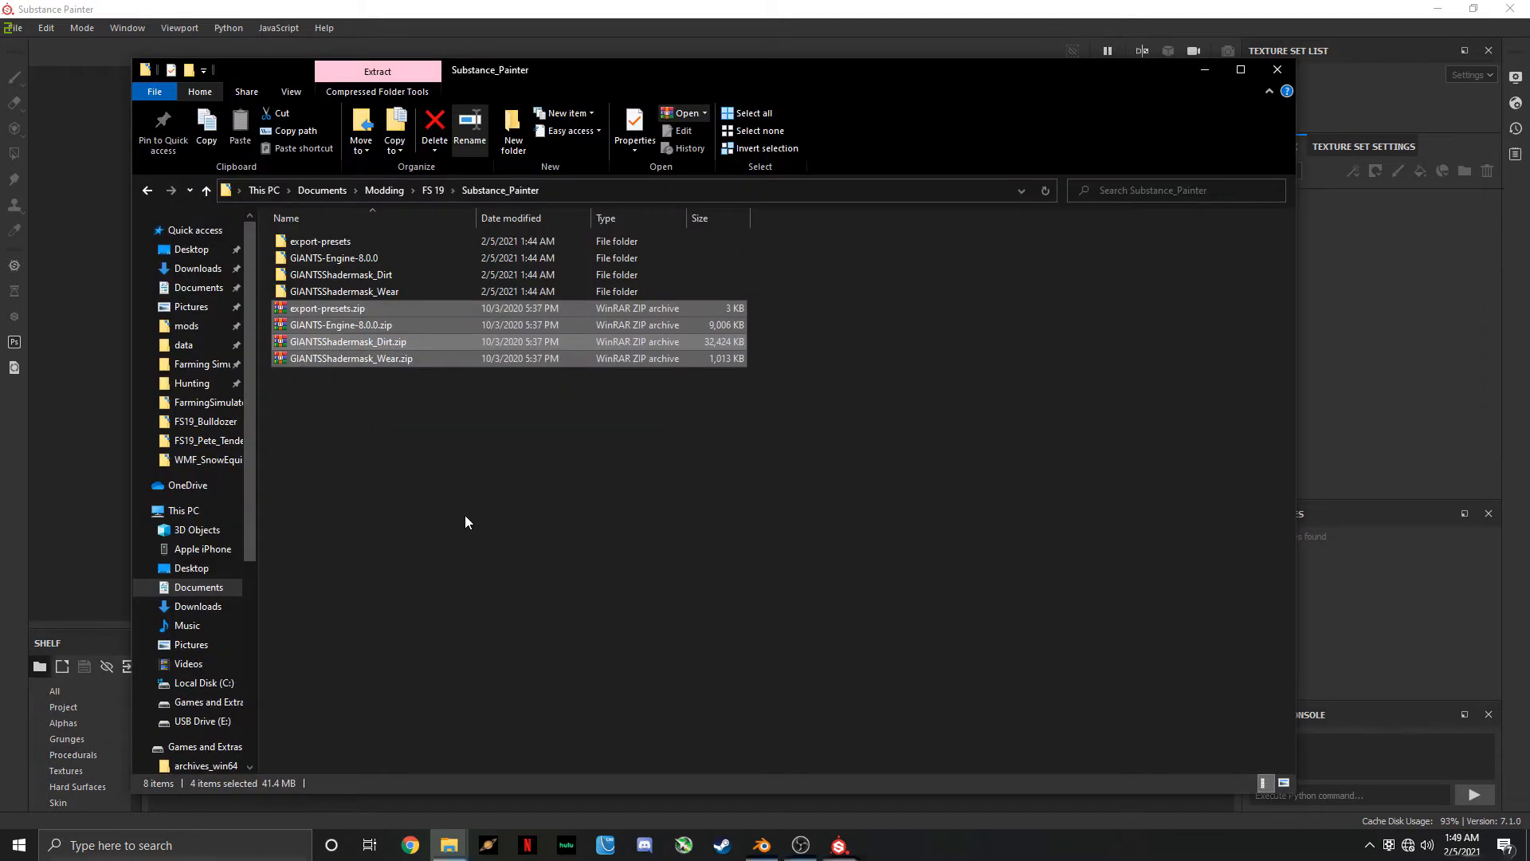
Open the extracted GIANTS-Engine-8.0.0 folder and, in the other Explorer window, Substance Painter 2021\resources\shelf\allegorithmic\templates
double_click(384, 257)
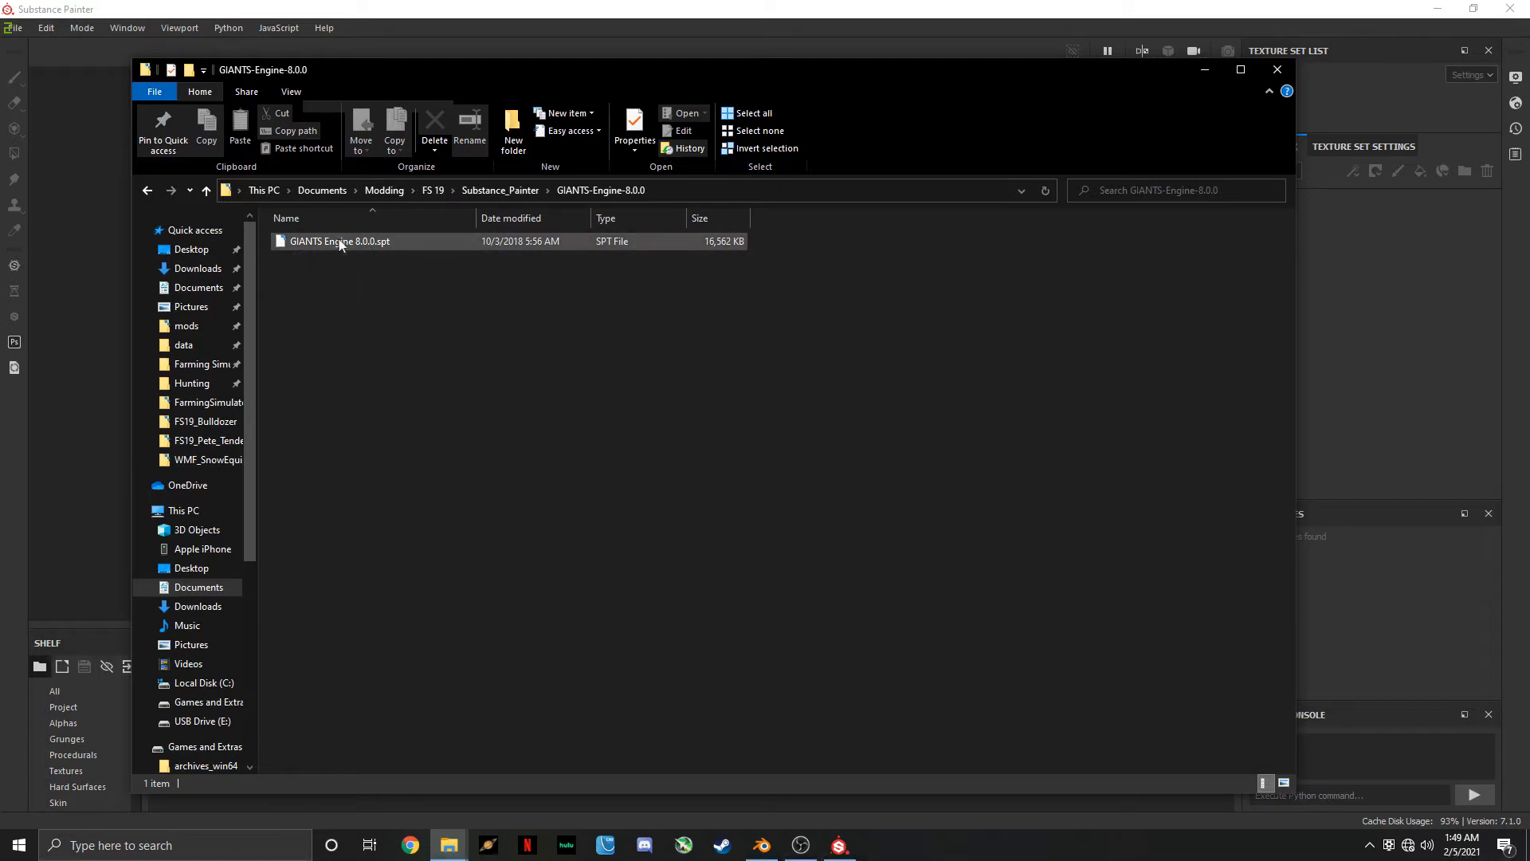
click(452, 852)
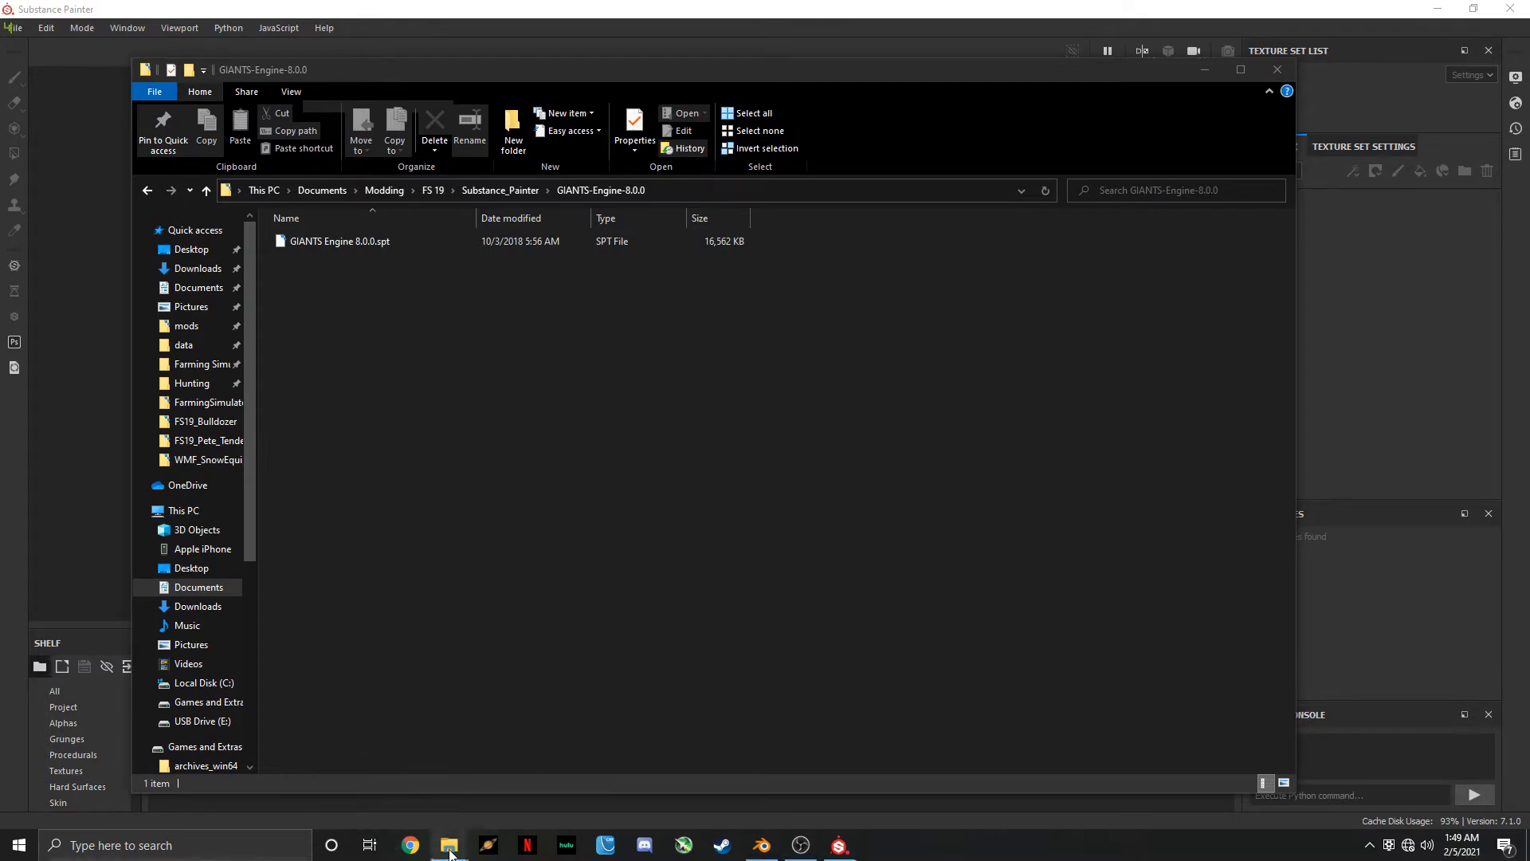
mouse_move(450, 845)
click(677, 769)
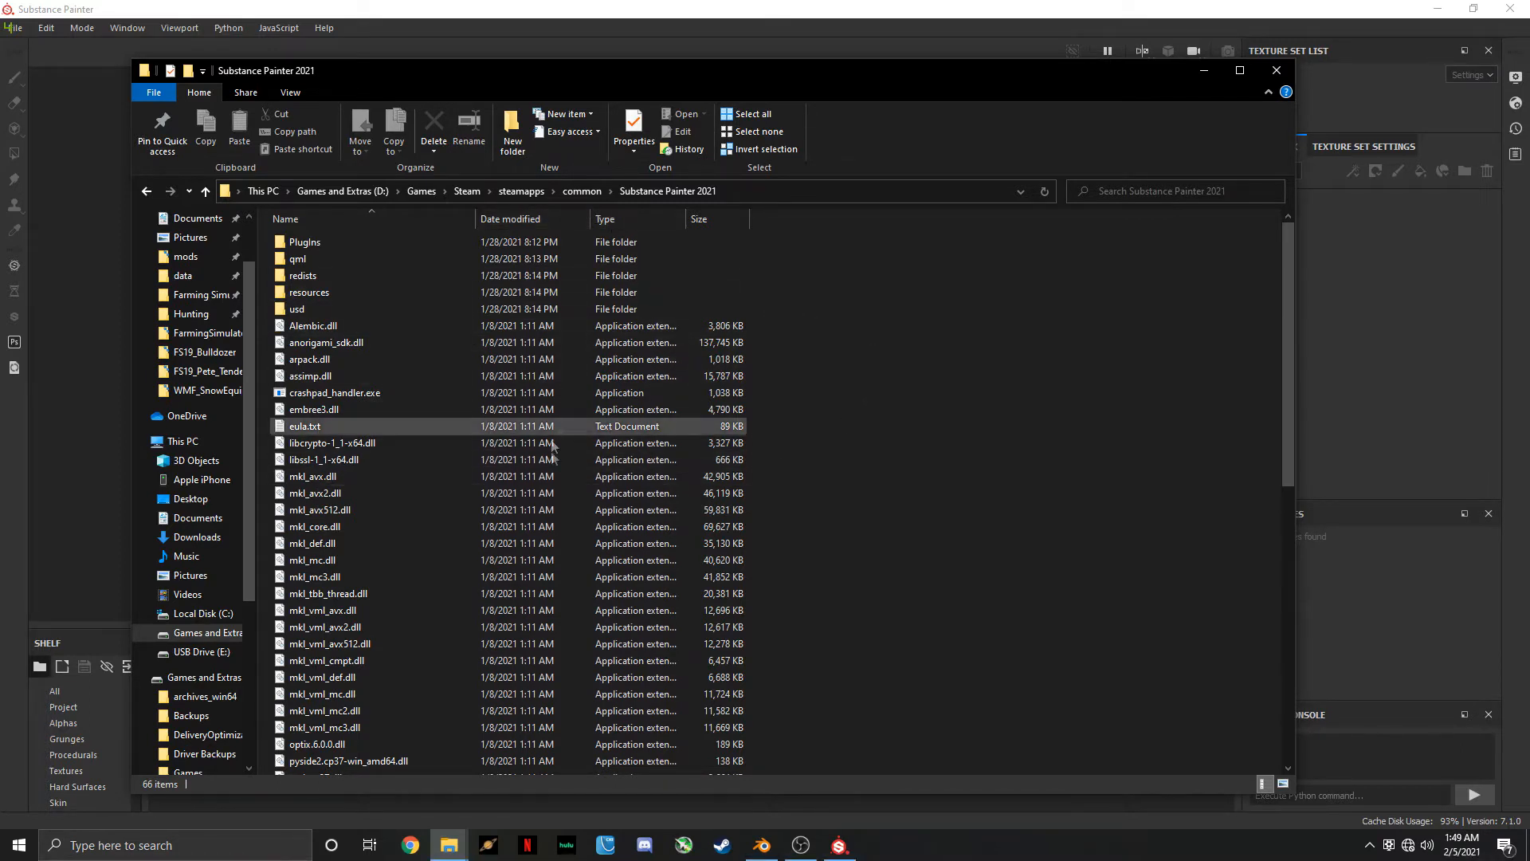
double_click(365, 295)
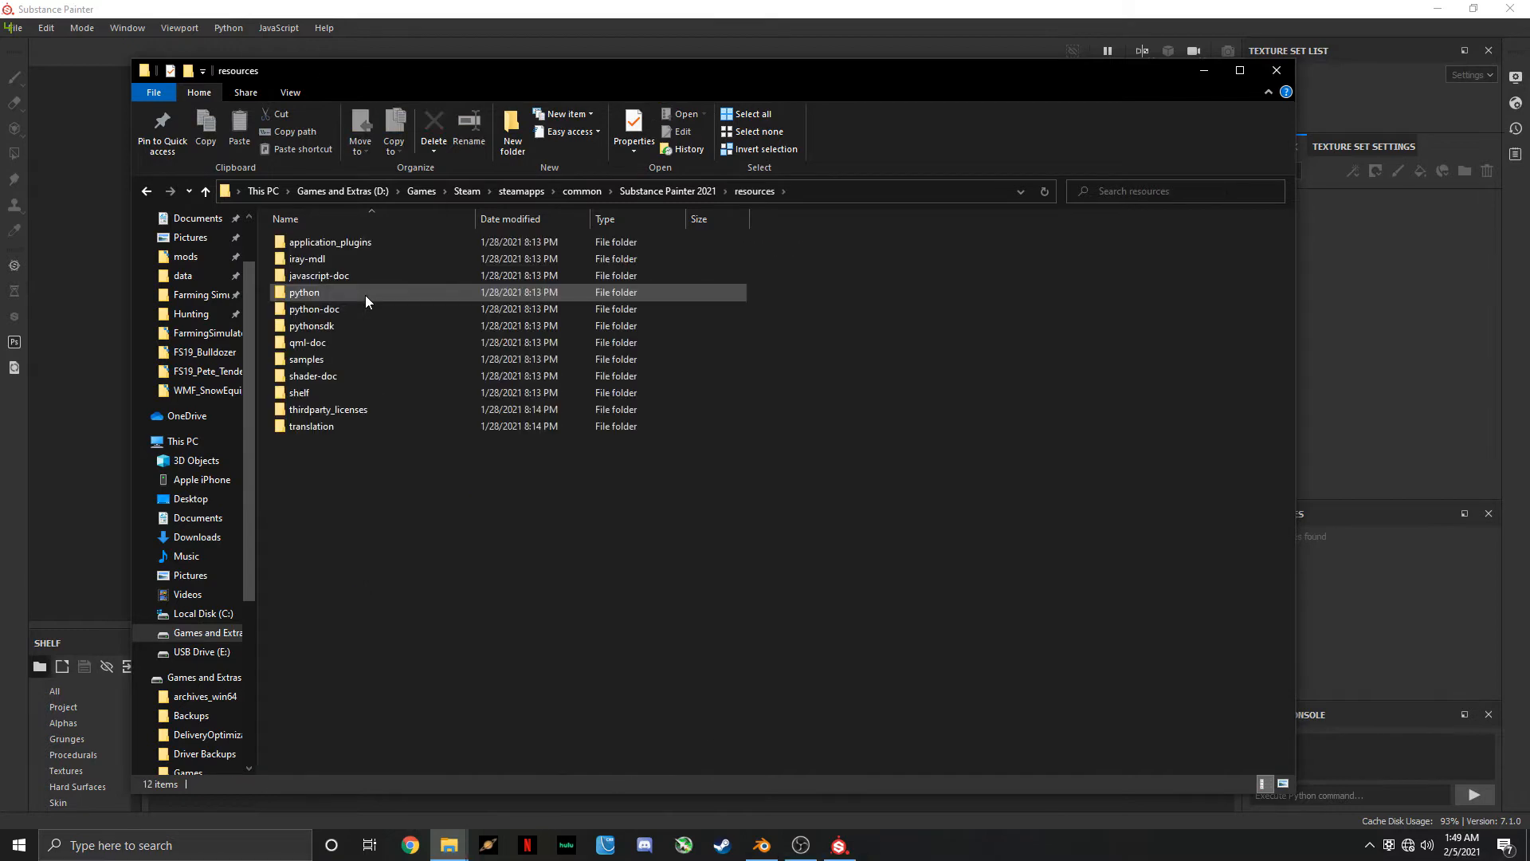
double_click(382, 399)
double_click(340, 239)
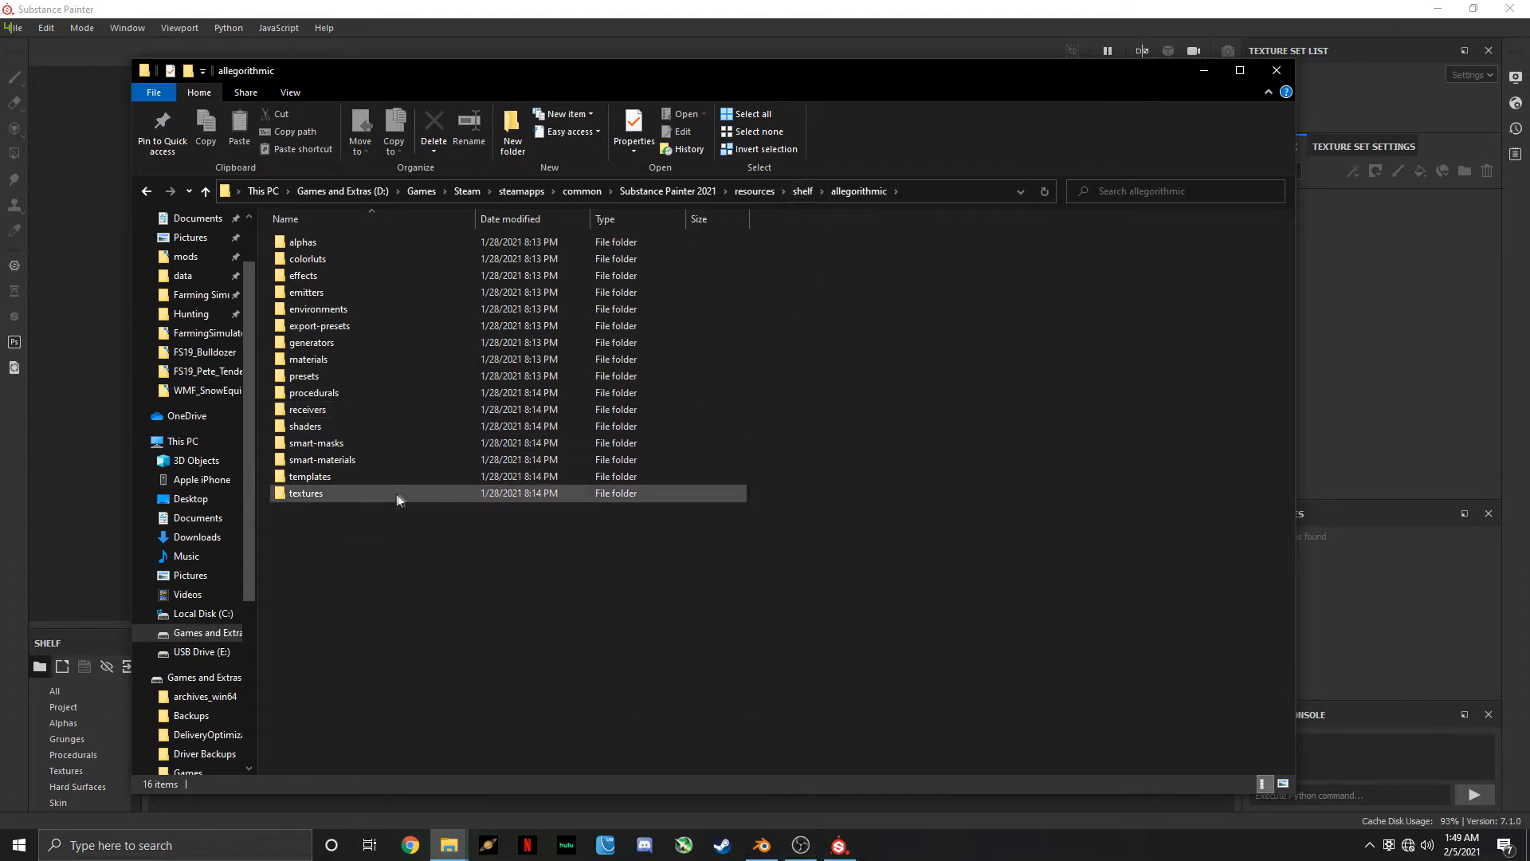
double_click(421, 475)
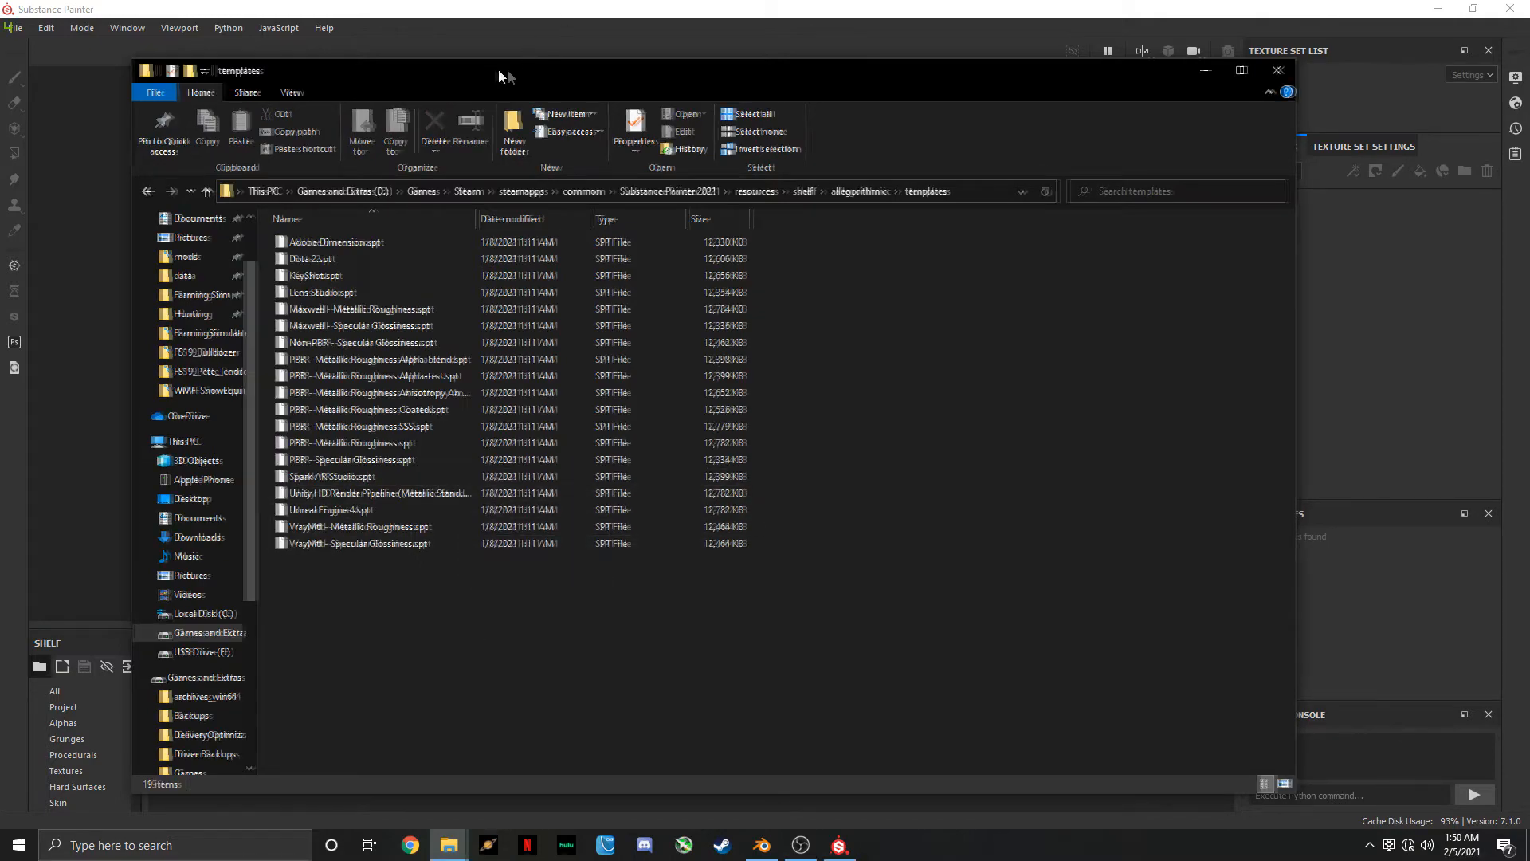
Copy GIANTS Engine 8.0.0.spt from the GIANTS-Engine-8.0.0 folder into Substance Painter's templates folder
drag(494, 69, 754, 81)
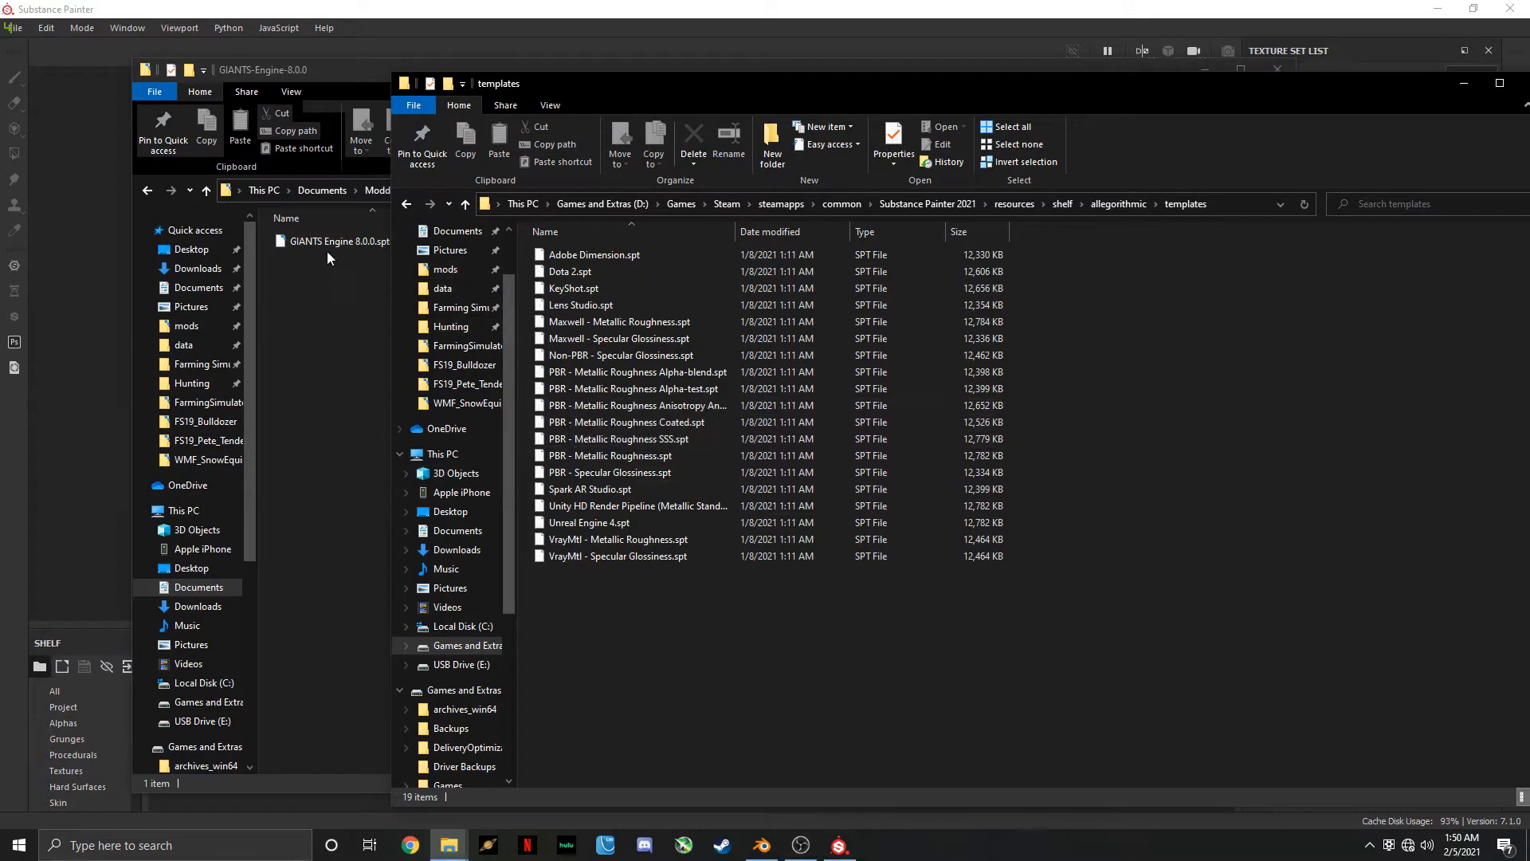
drag(313, 243, 624, 624)
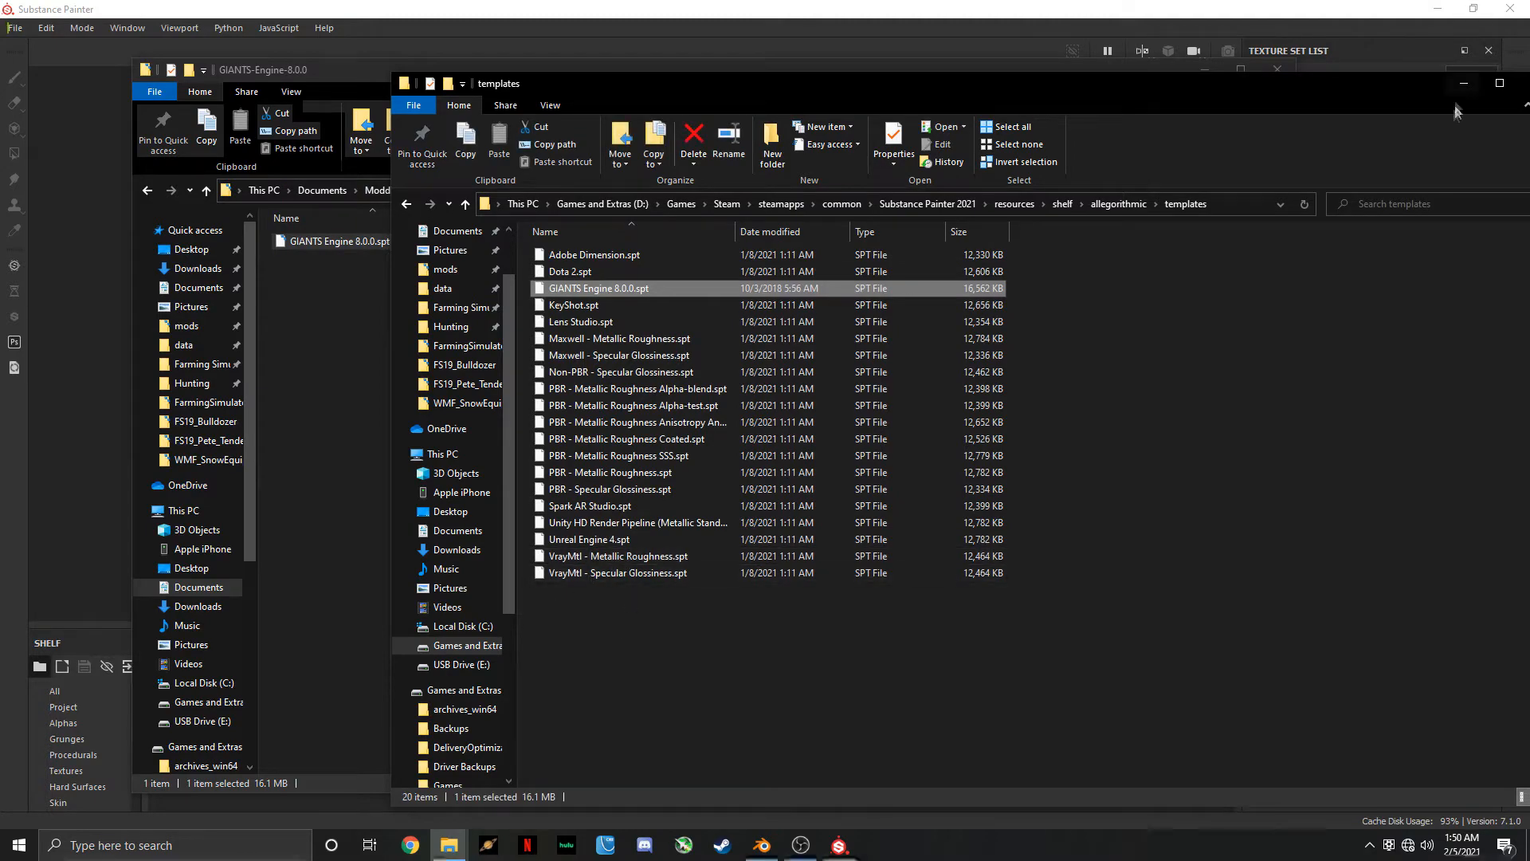
mouse_move(1379, 92)
mouse_down()
mouse_move(1095, 56)
mouse_move(1120, 57)
mouse_up()
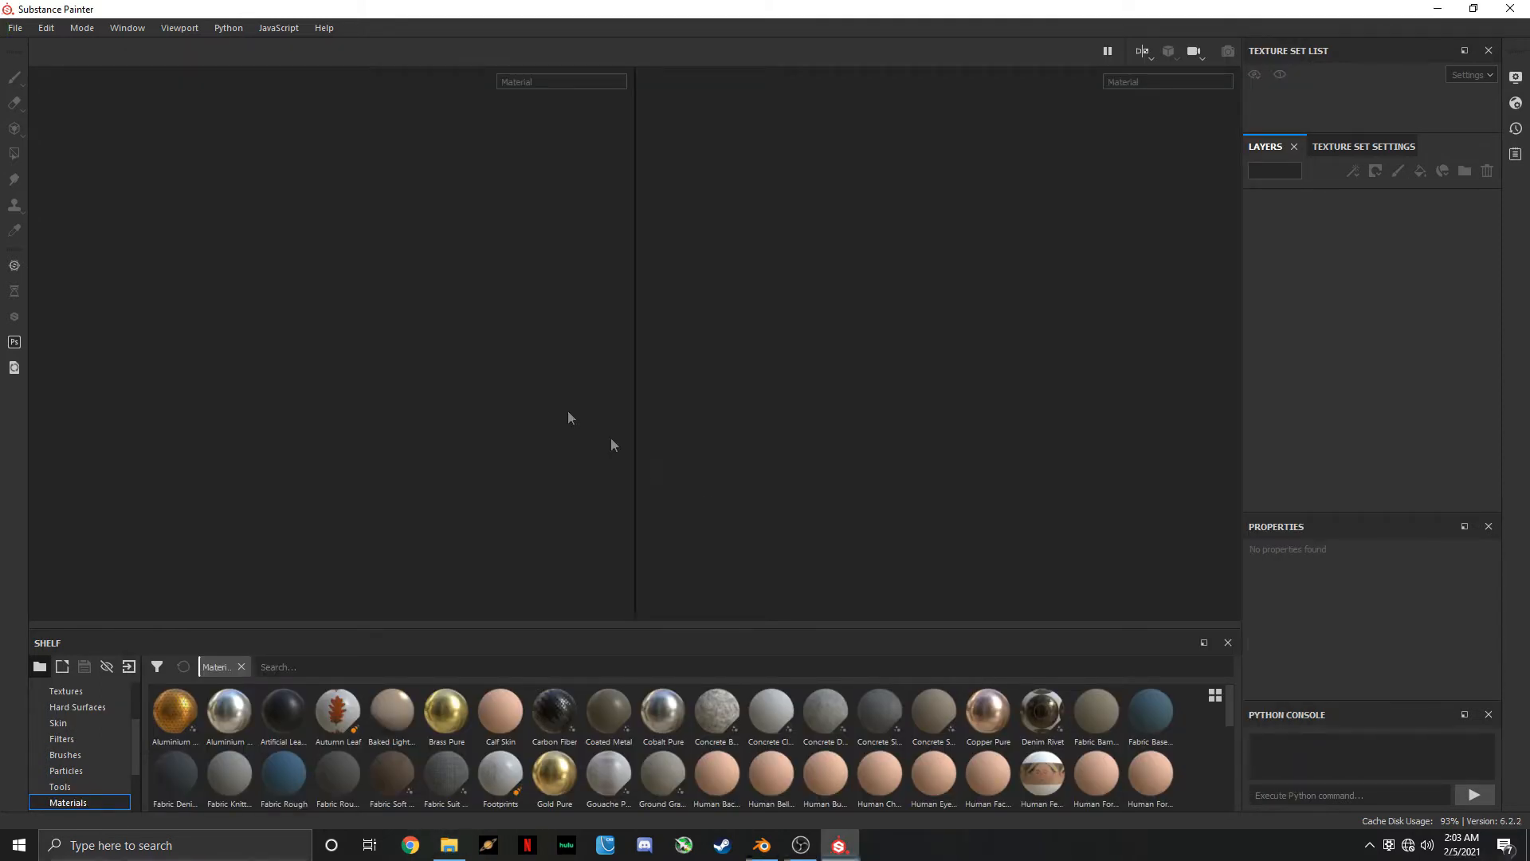
Start a new Substance Painter project and choose the GIANTS Engine 8 (allegorithmic) template
click(15, 28)
click(32, 46)
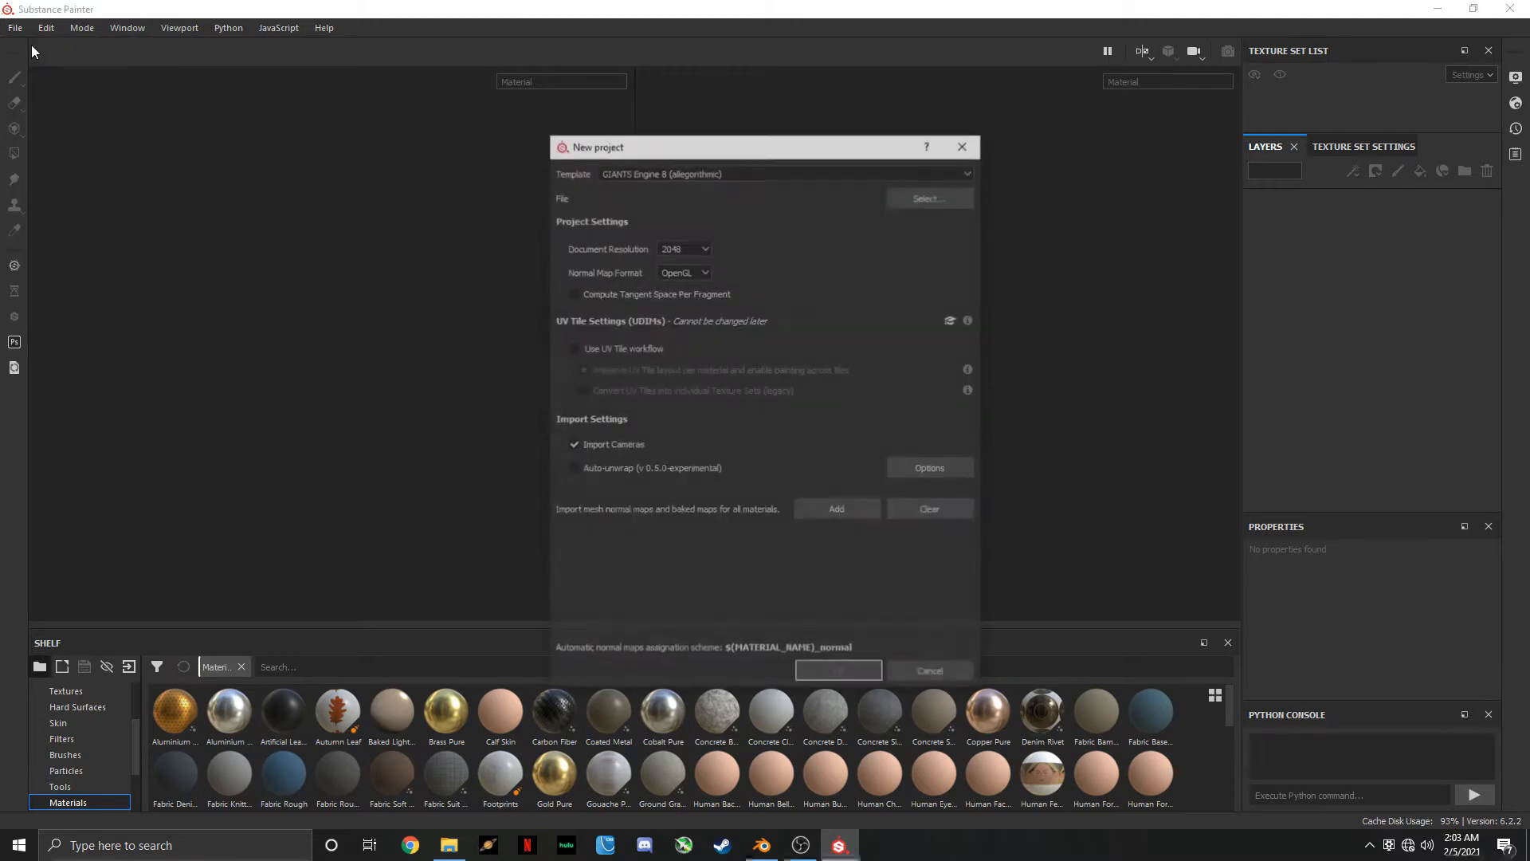
click(601, 173)
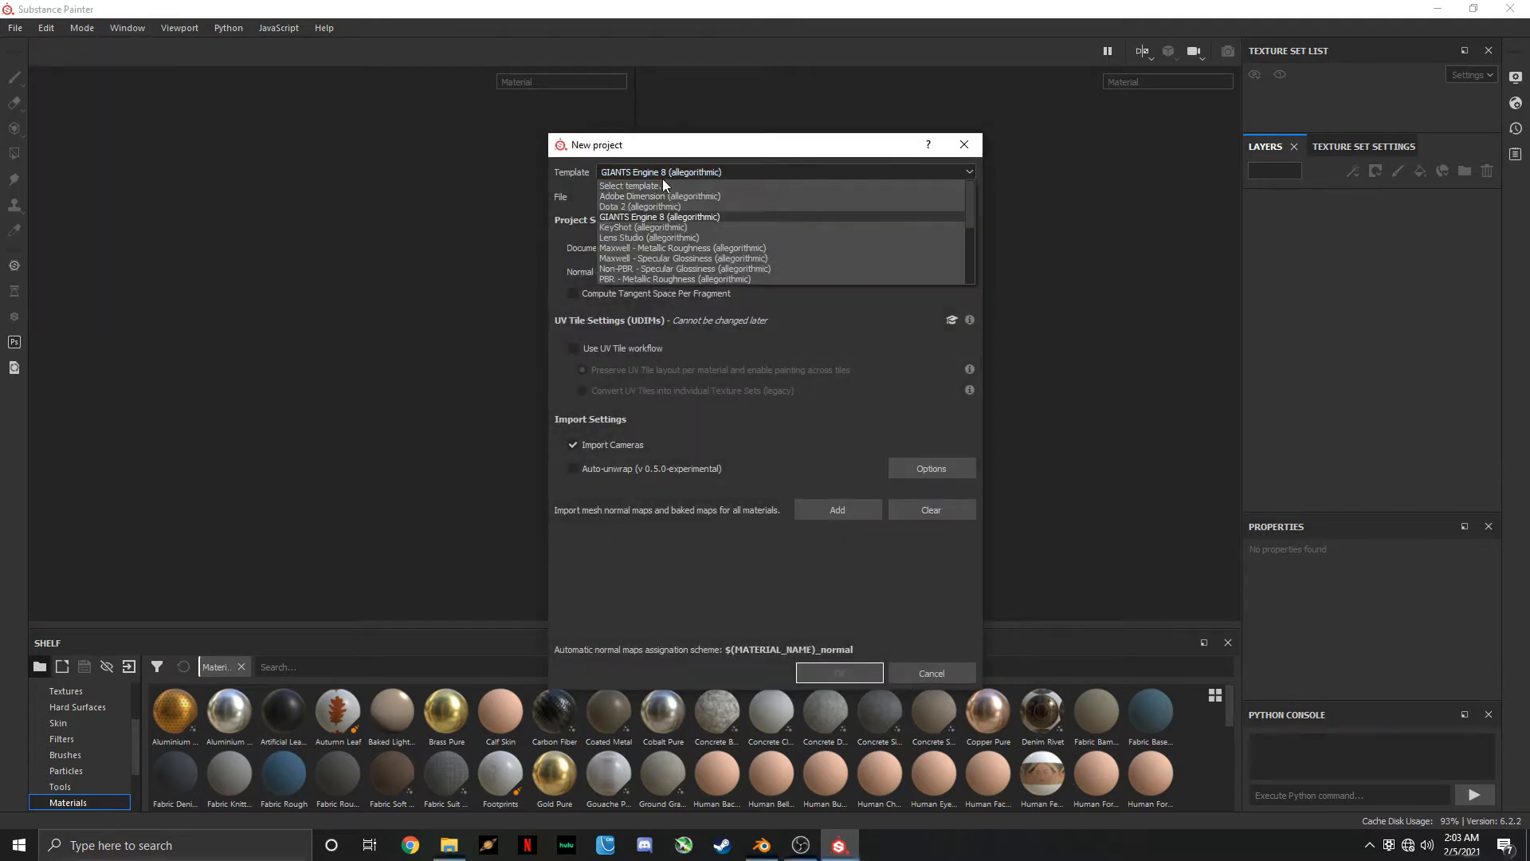
click(703, 218)
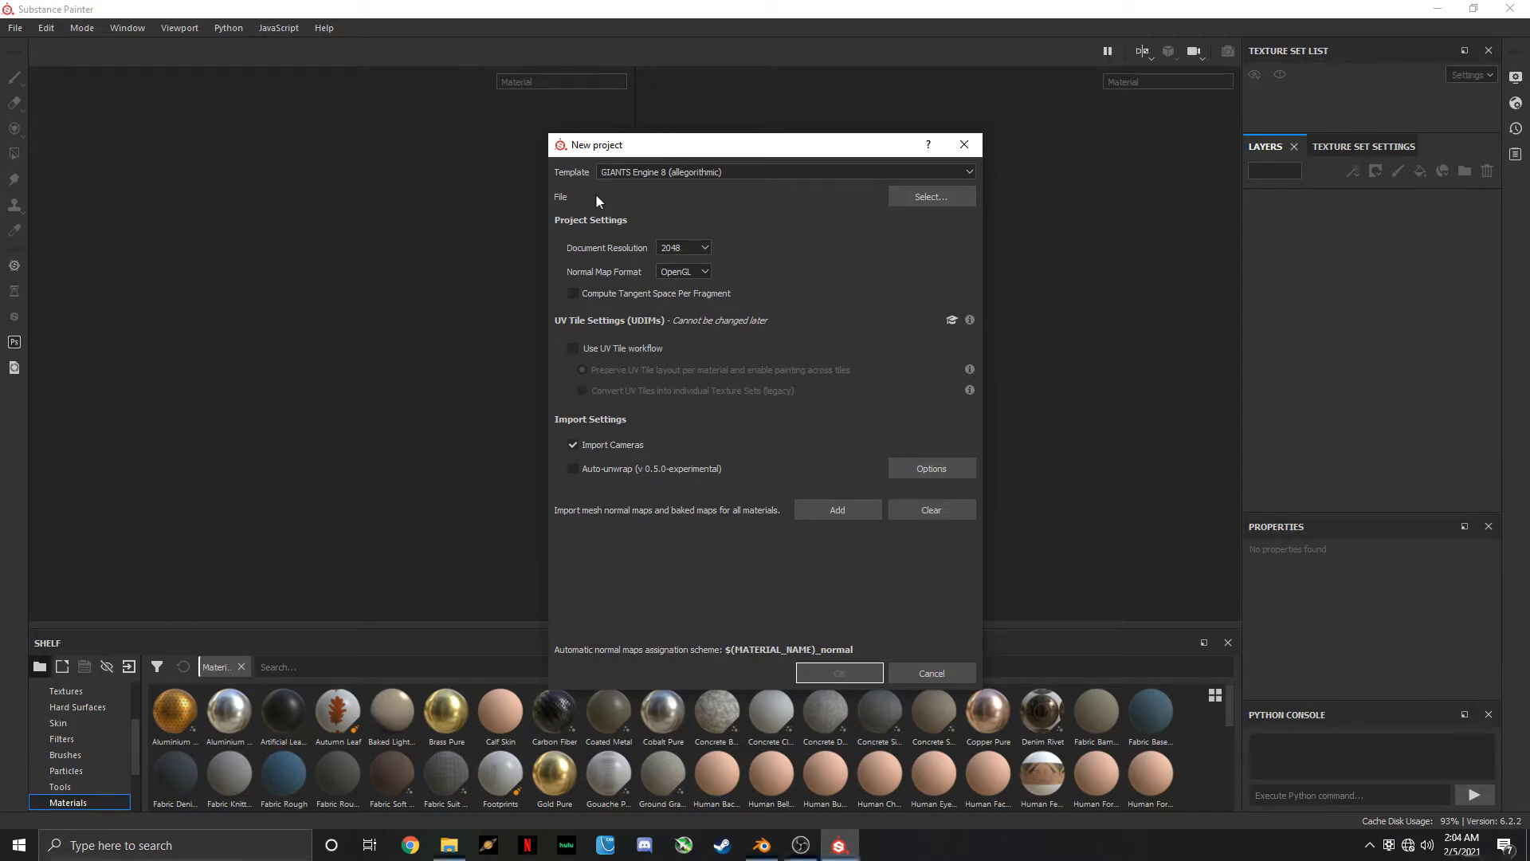
Cancel the new project and examine the dozer_vis UV layout in Blender's UV Editing workspace
click(947, 673)
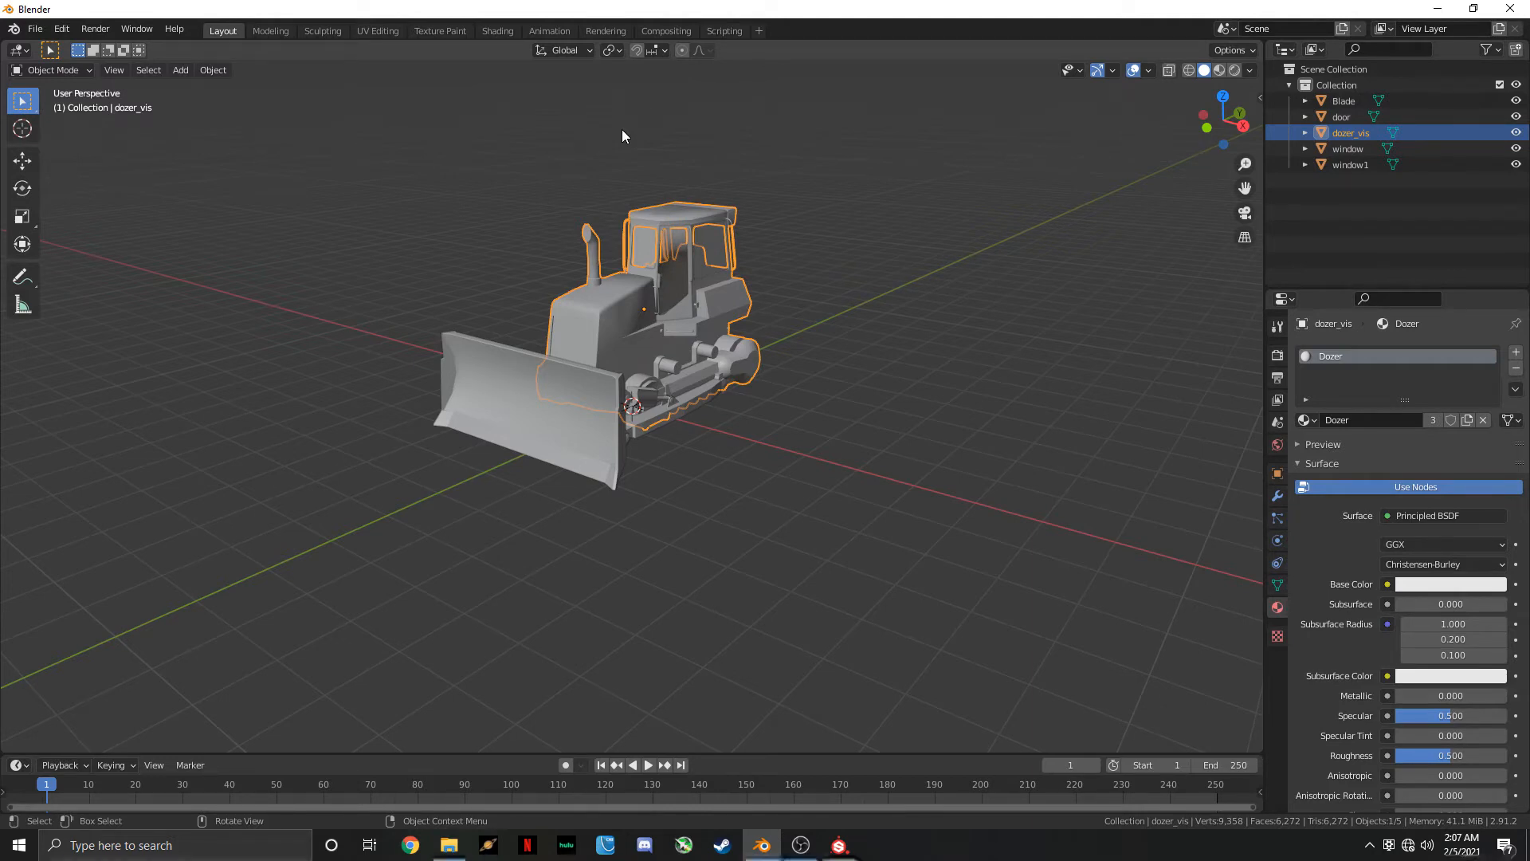
click(379, 31)
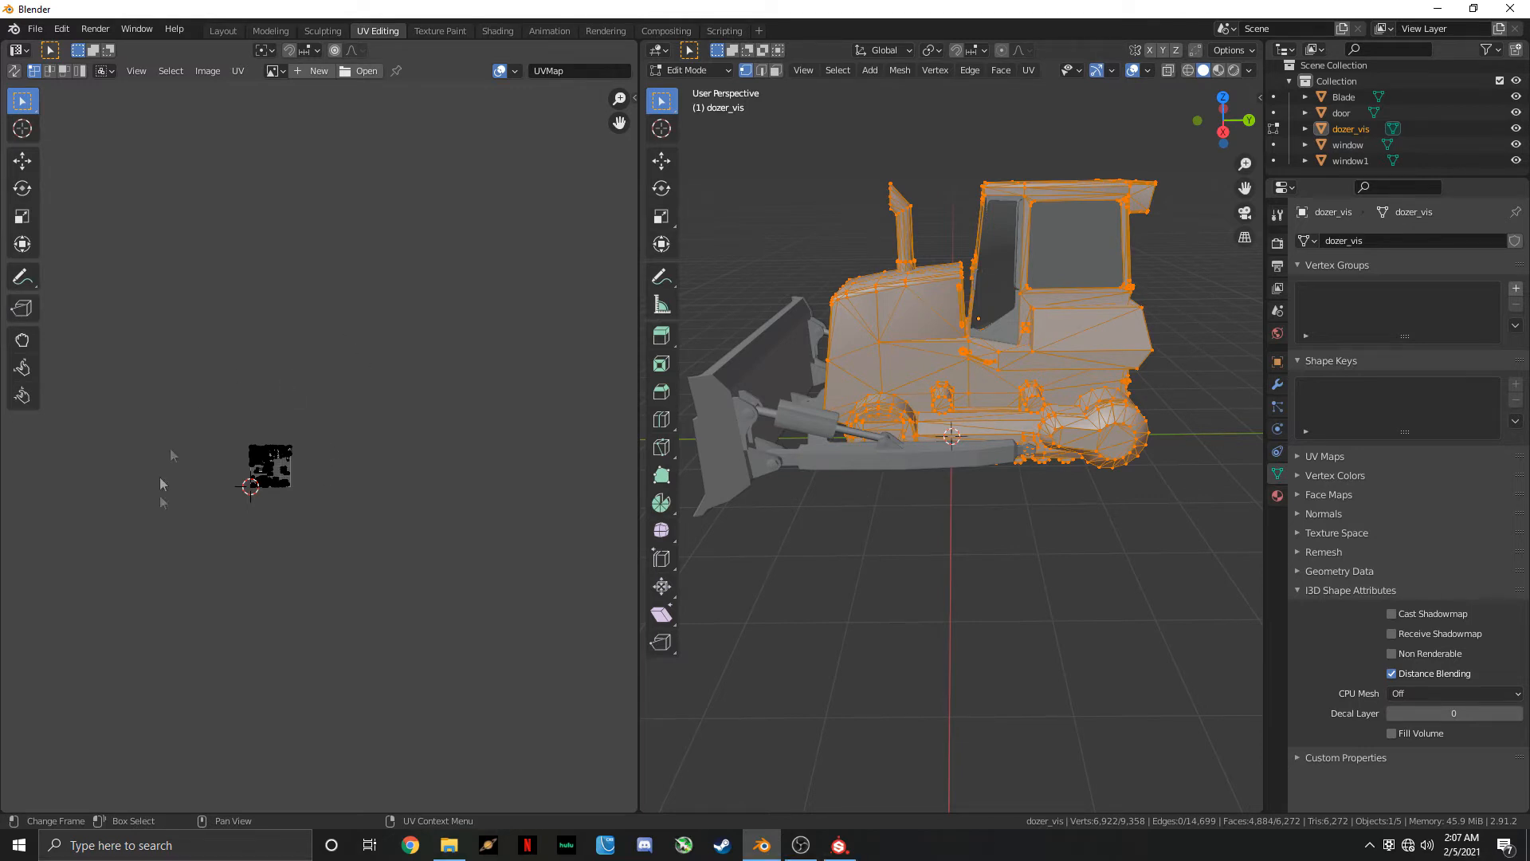
scroll(276, 479, up, 5)
middle_drag(275, 481, 489, 429)
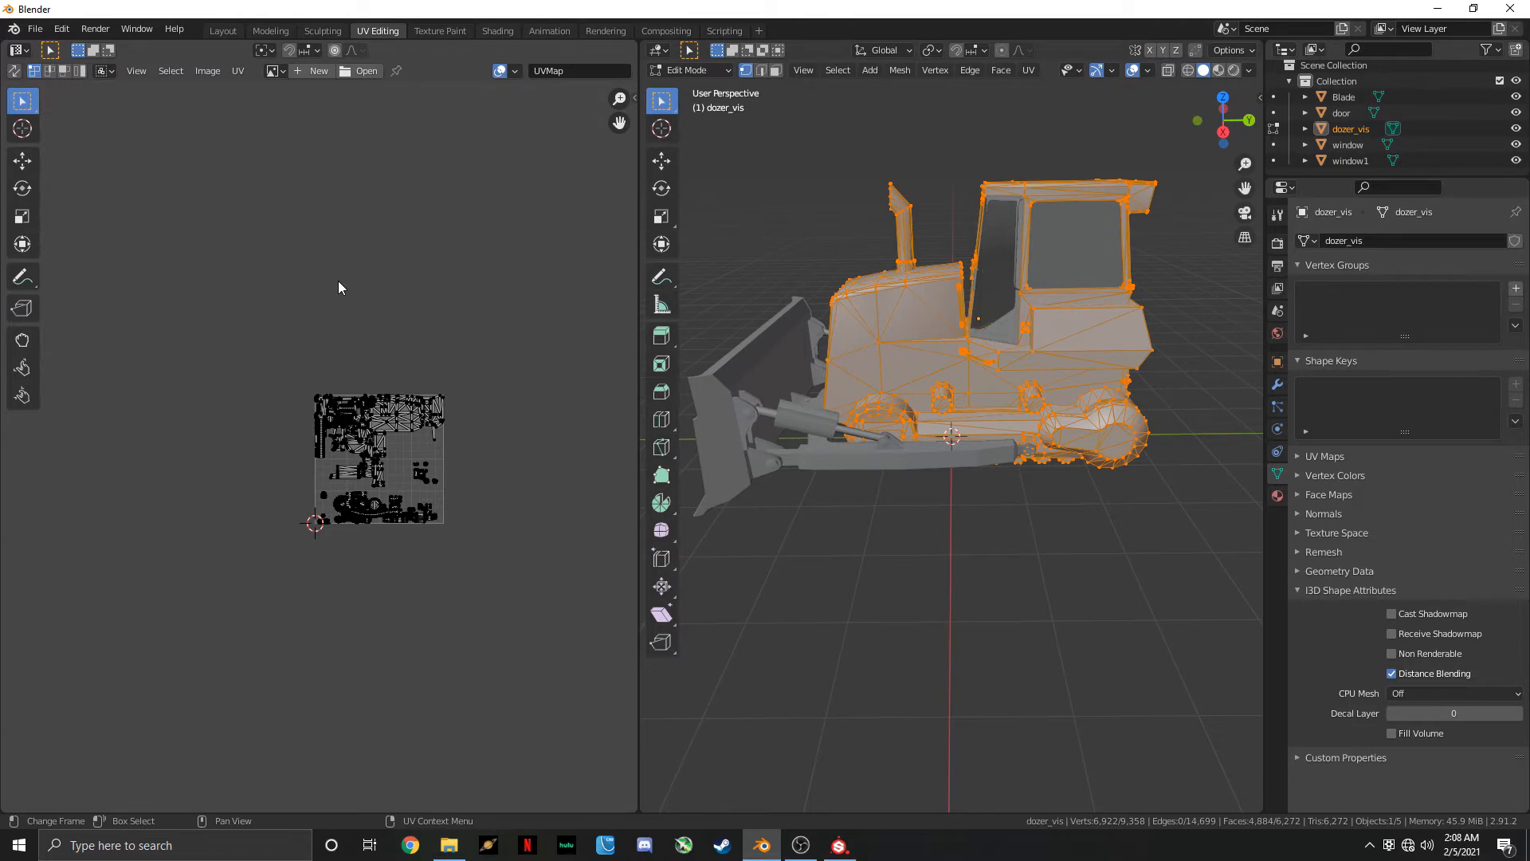
Export the bulldozer model as a Wavefront file named dozer.obj into the FS19_Bulldozer mod folder
click(41, 29)
mouse_move(126, 258)
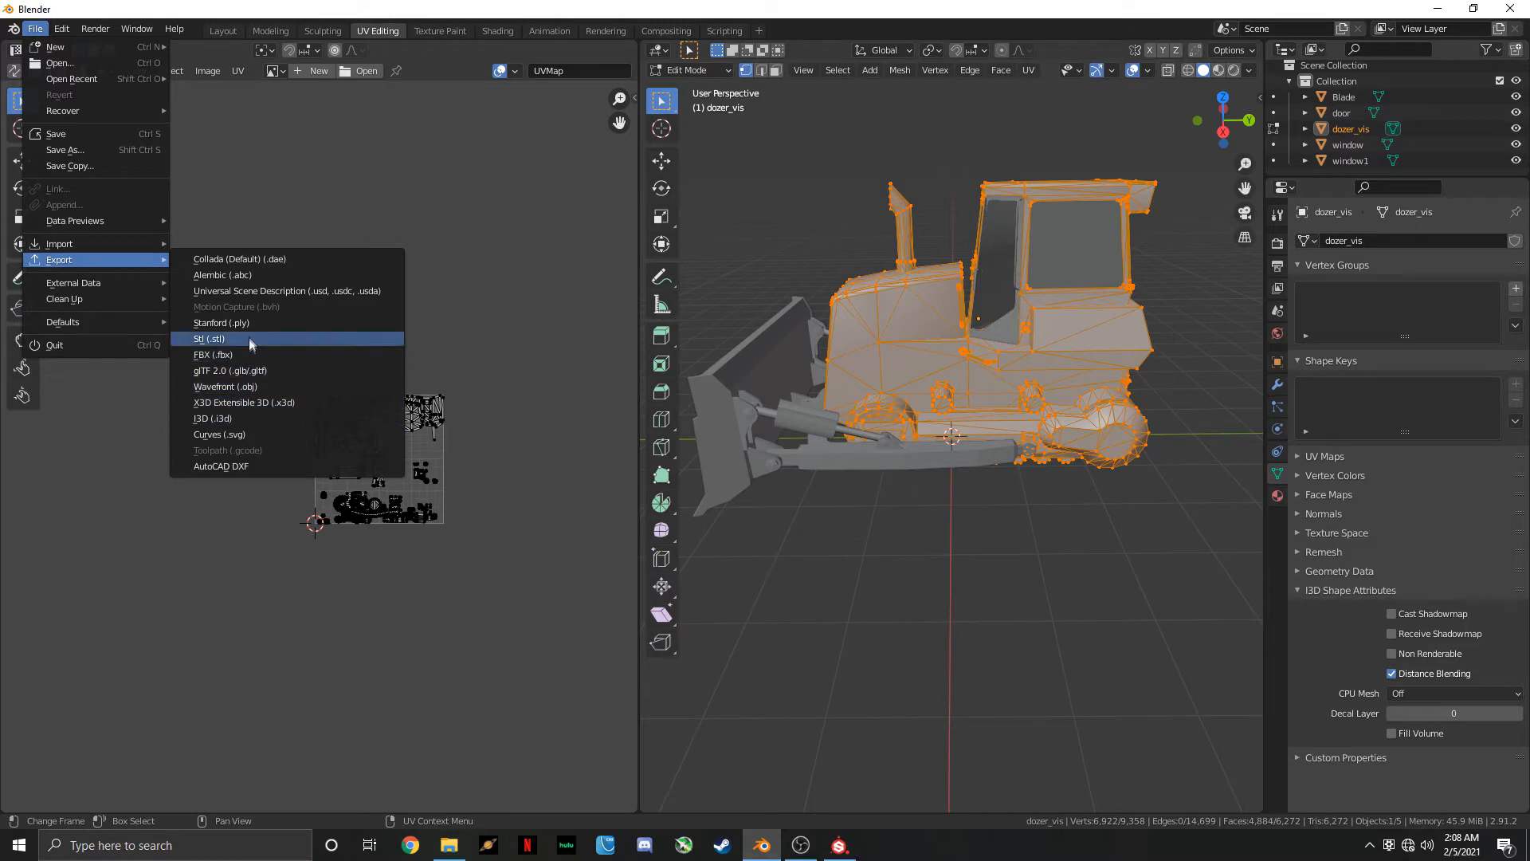
click(300, 388)
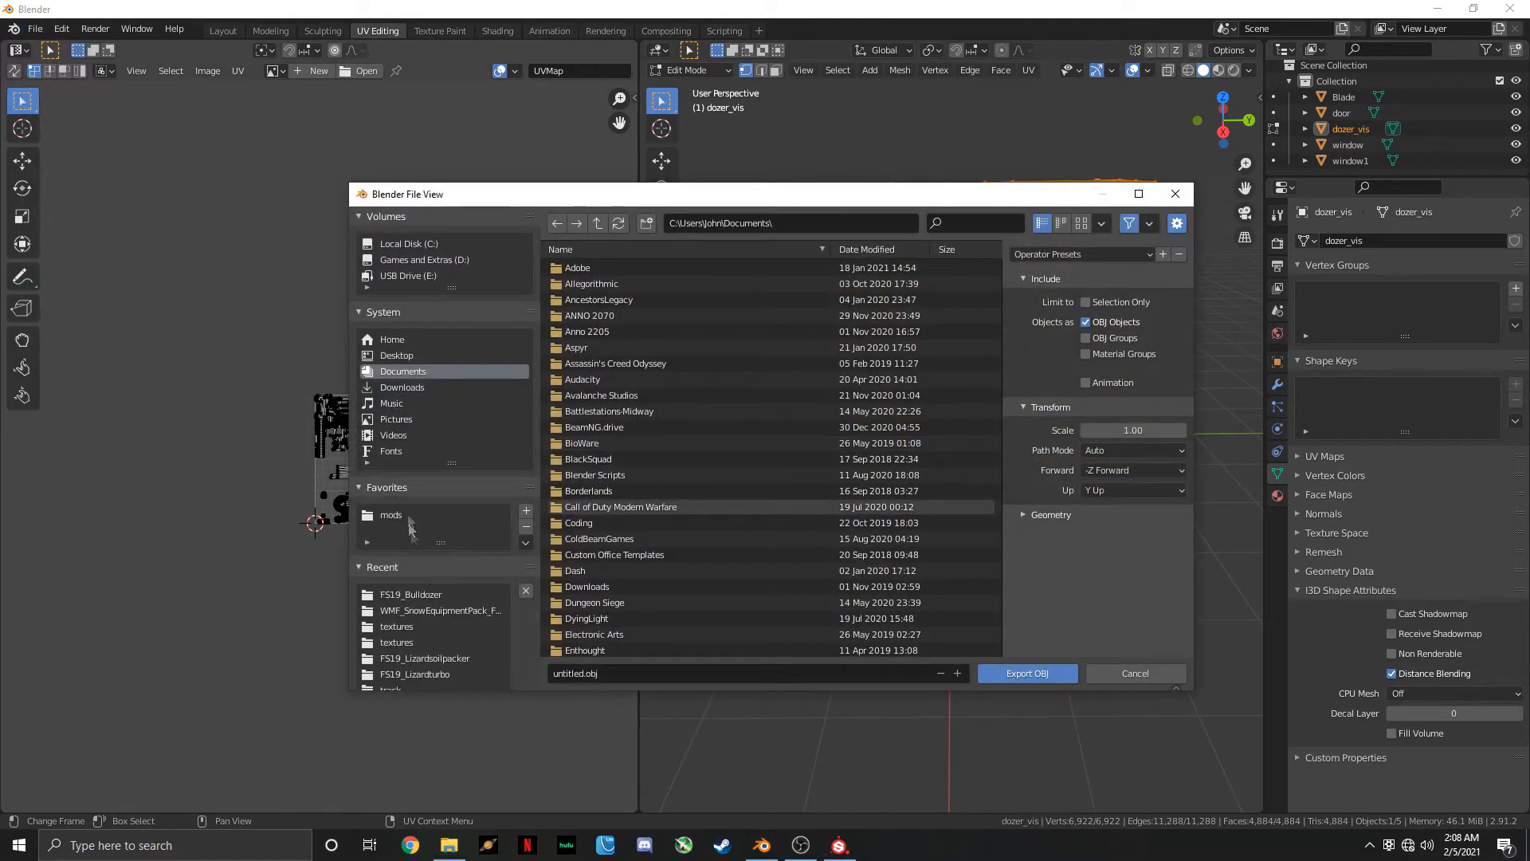
click(420, 594)
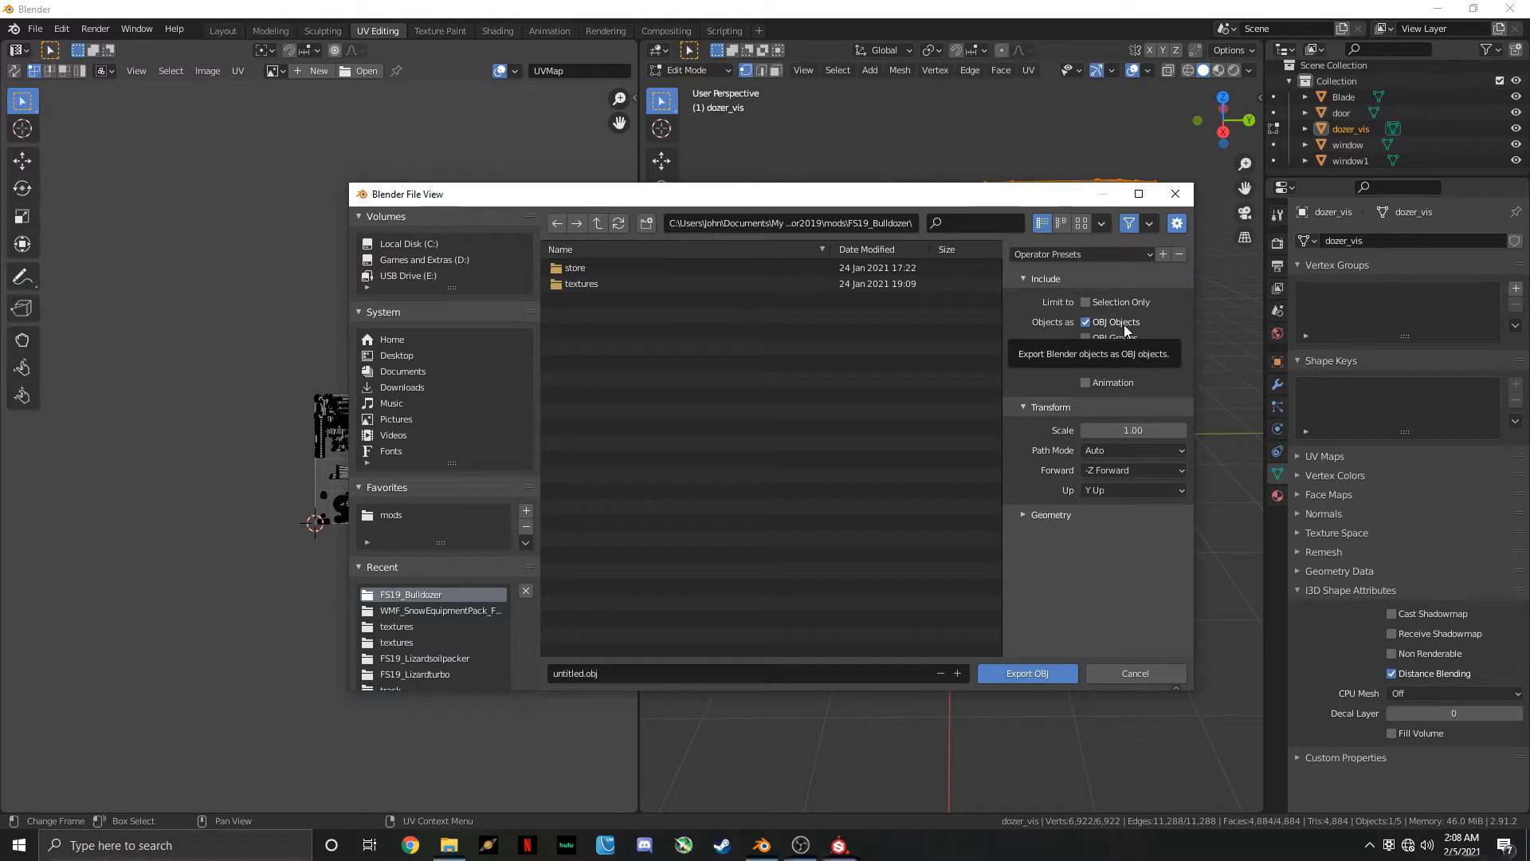
click(639, 673)
text(dozer)
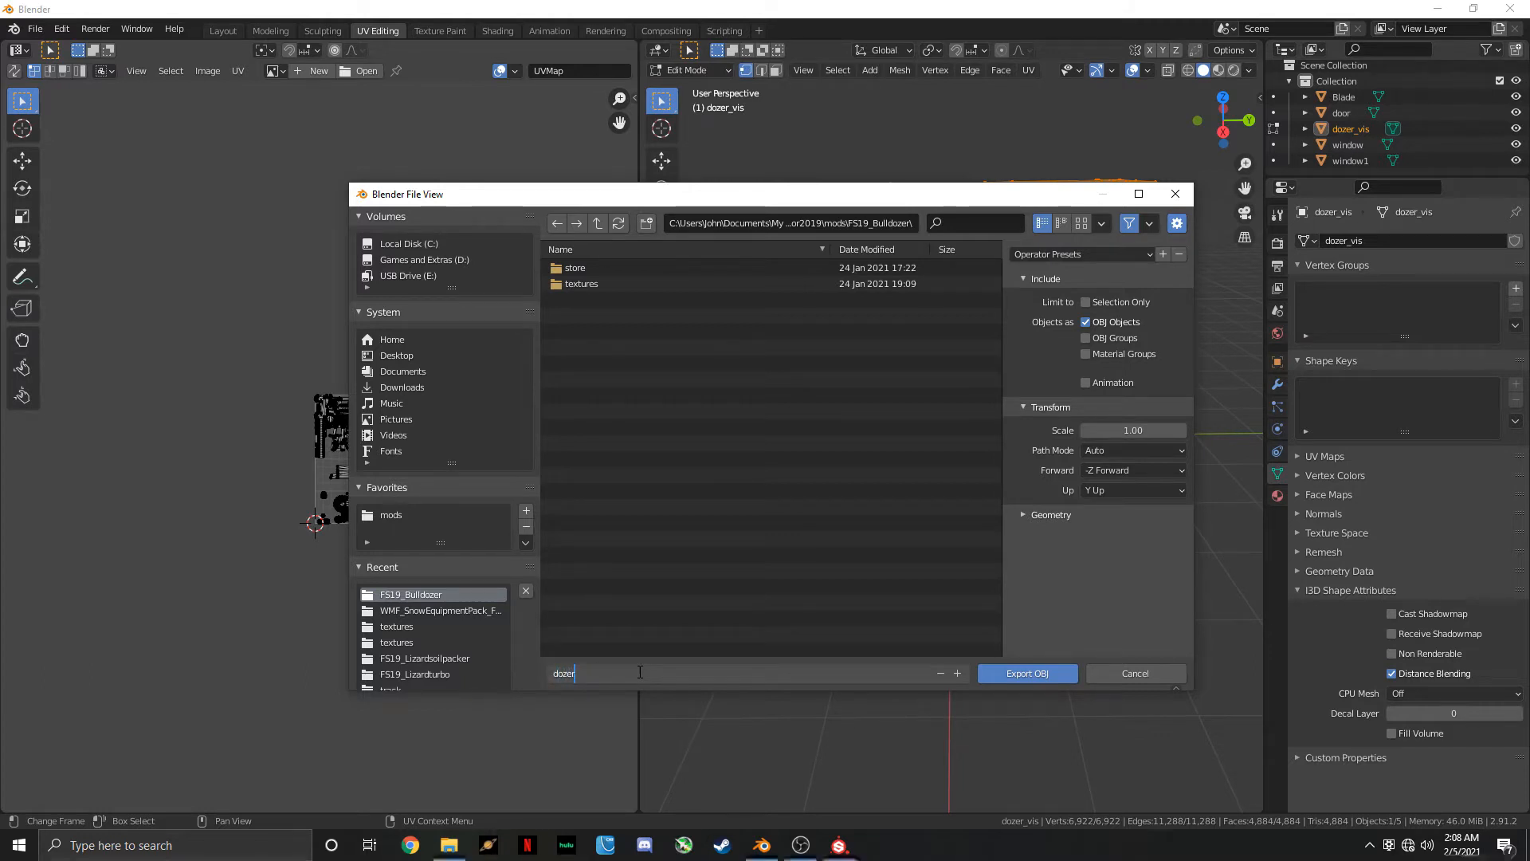
key(Return)
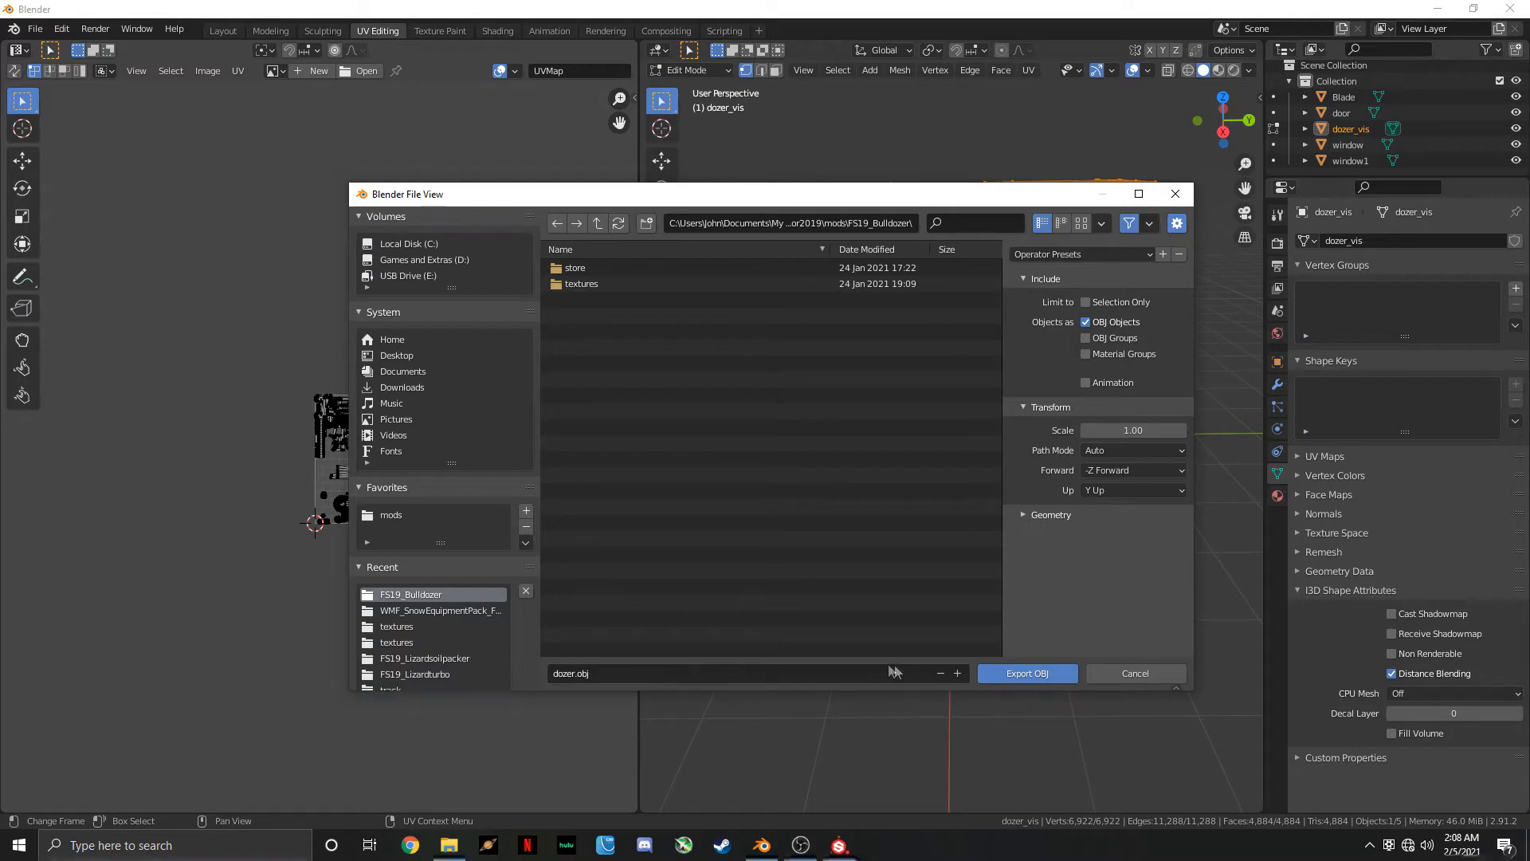
click(1064, 677)
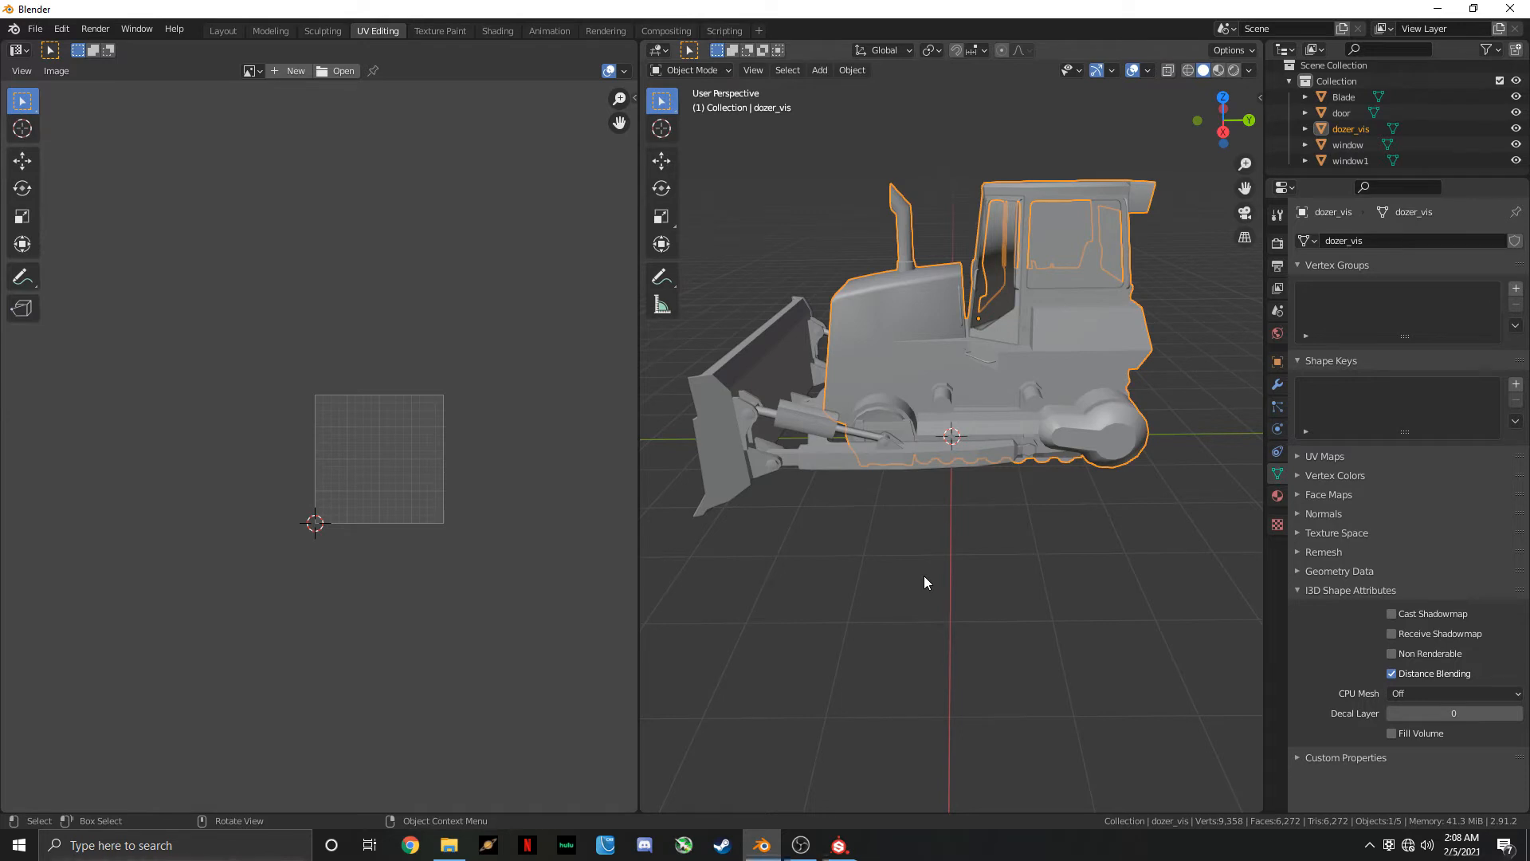
Switch to Substance Painter and create a project from the GIANTS Engine 8 (allegorithmic) template with FS19_Bulldozer/dozer.obj as its mesh
click(839, 845)
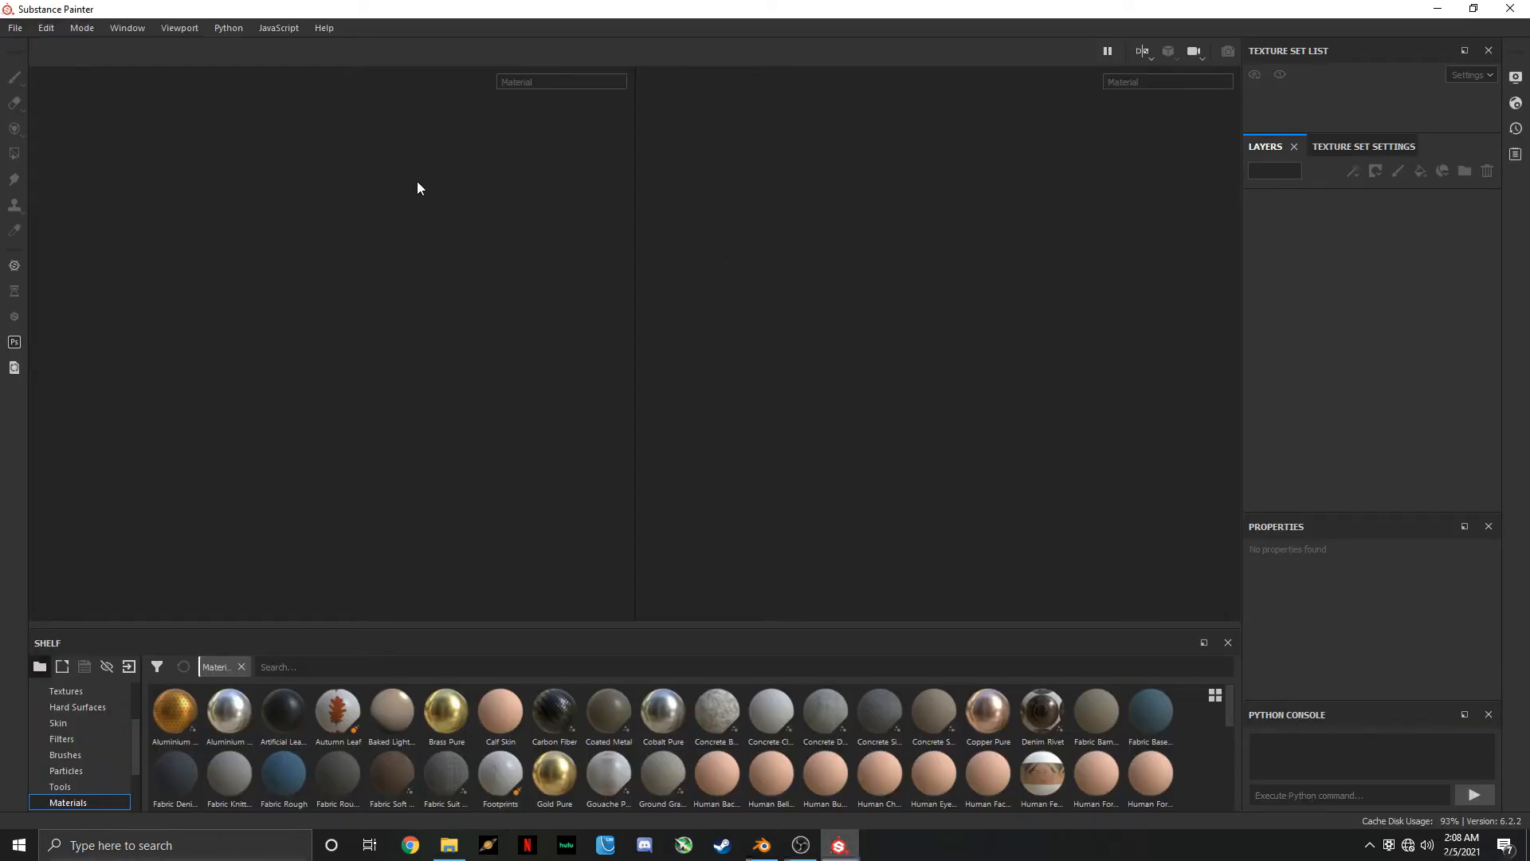
click(16, 29)
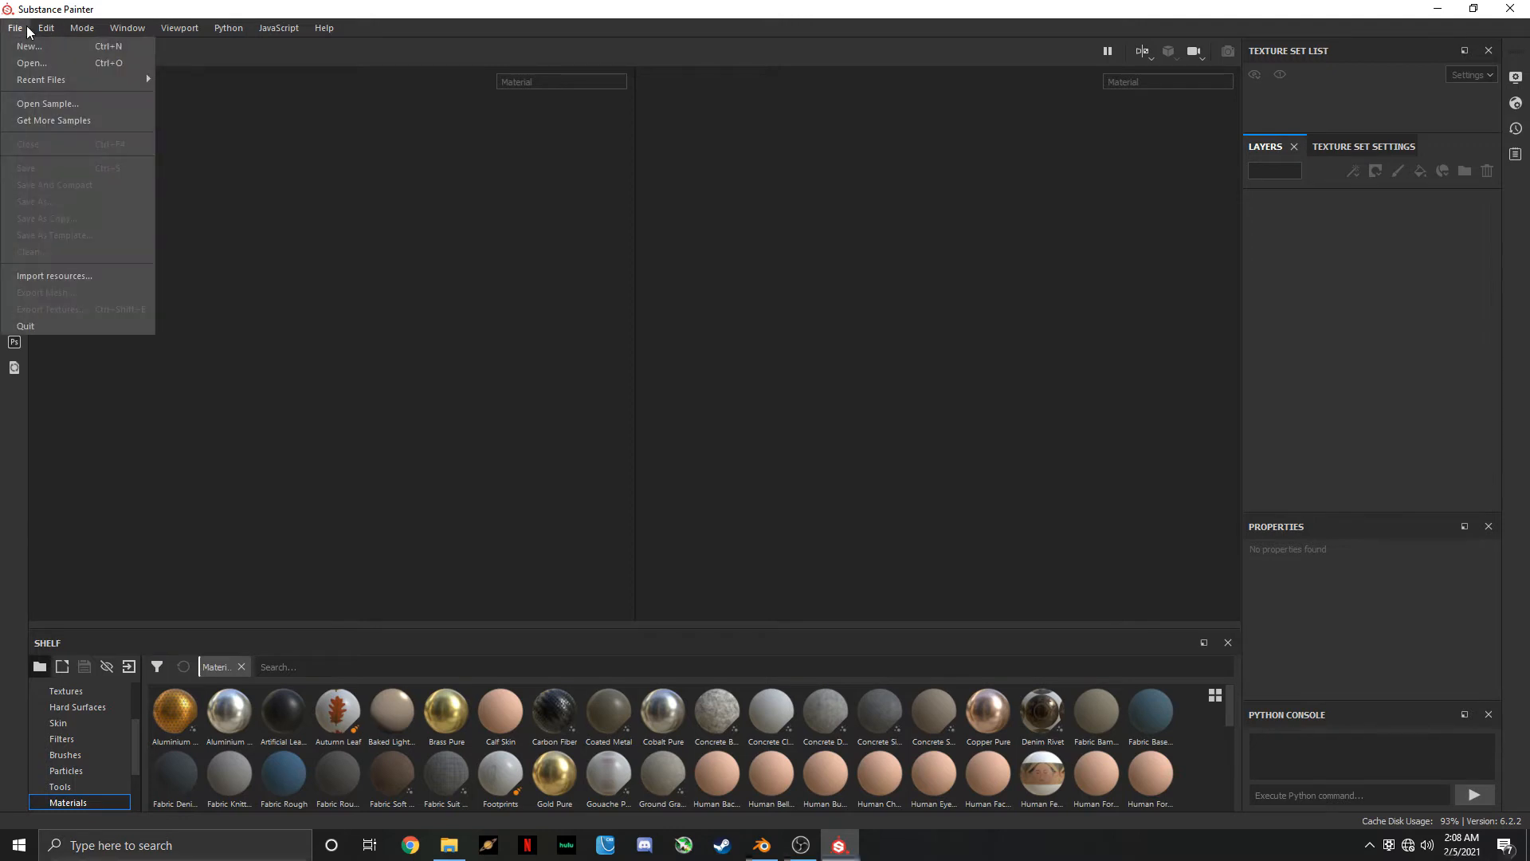
click(29, 47)
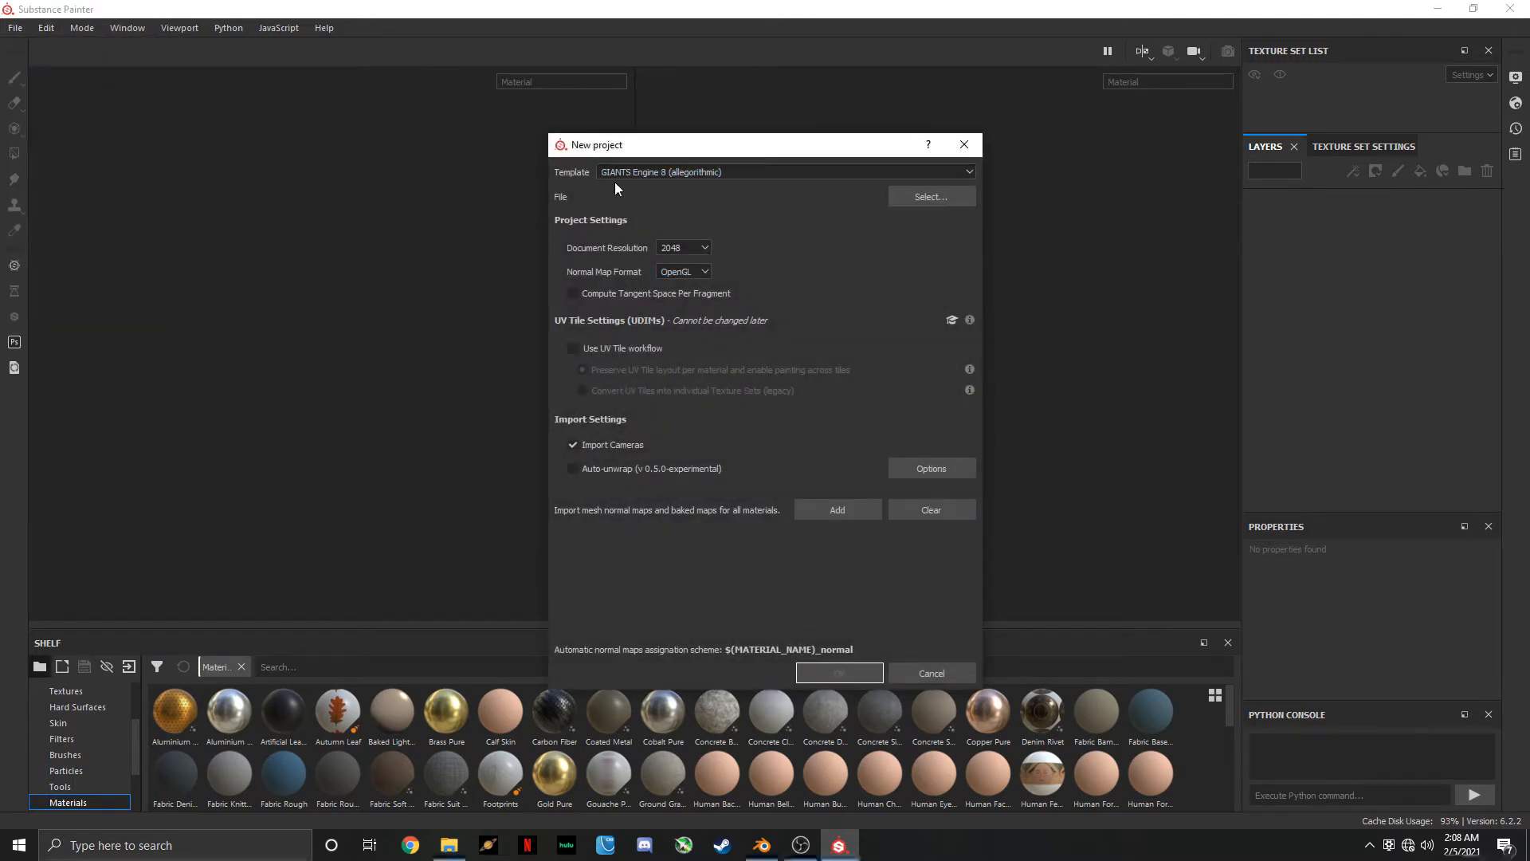
click(916, 197)
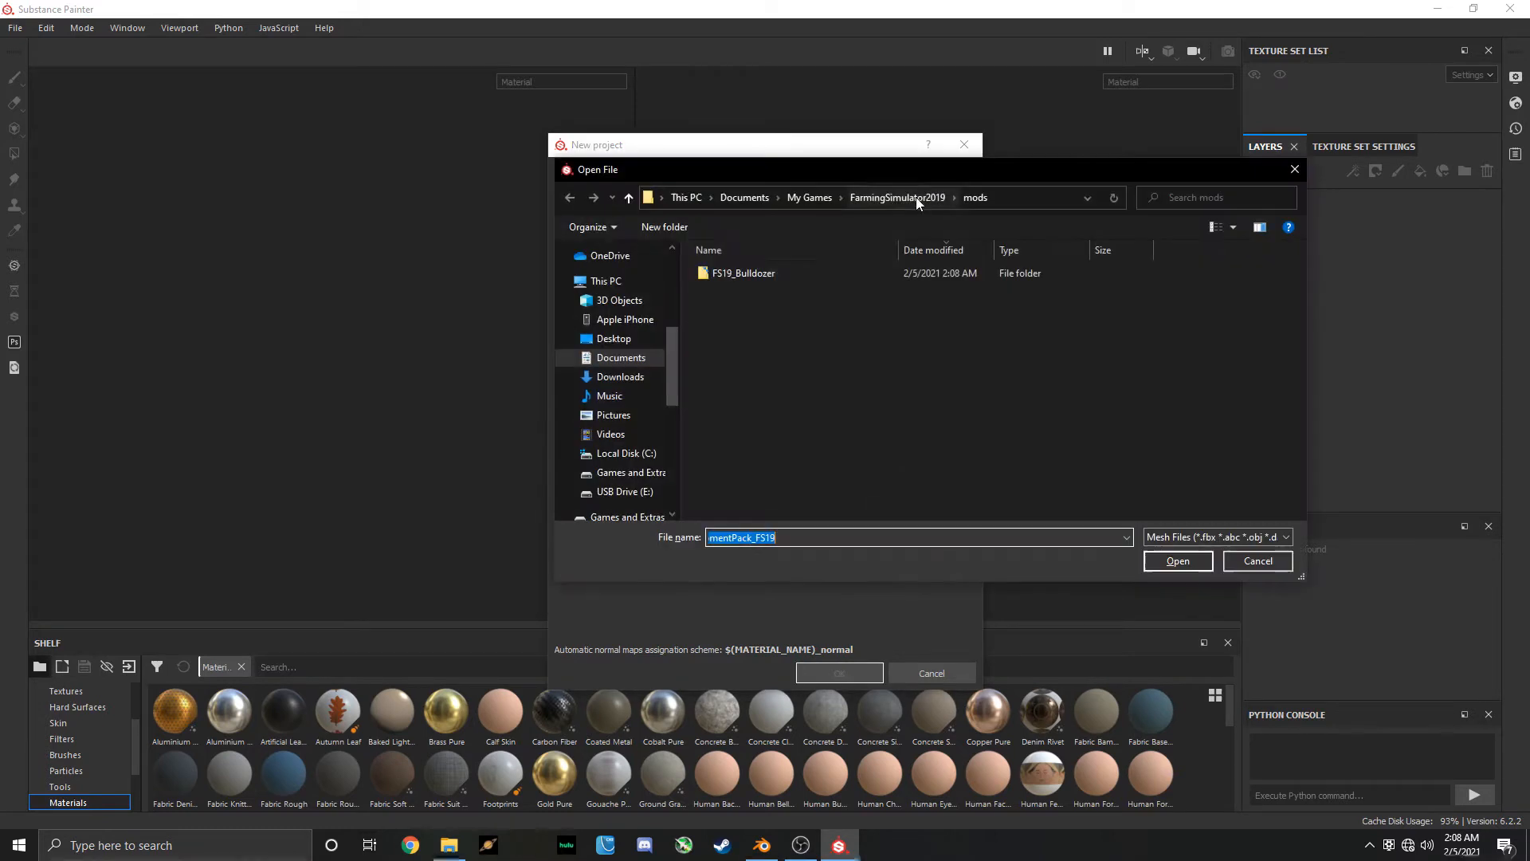
double_click(745, 273)
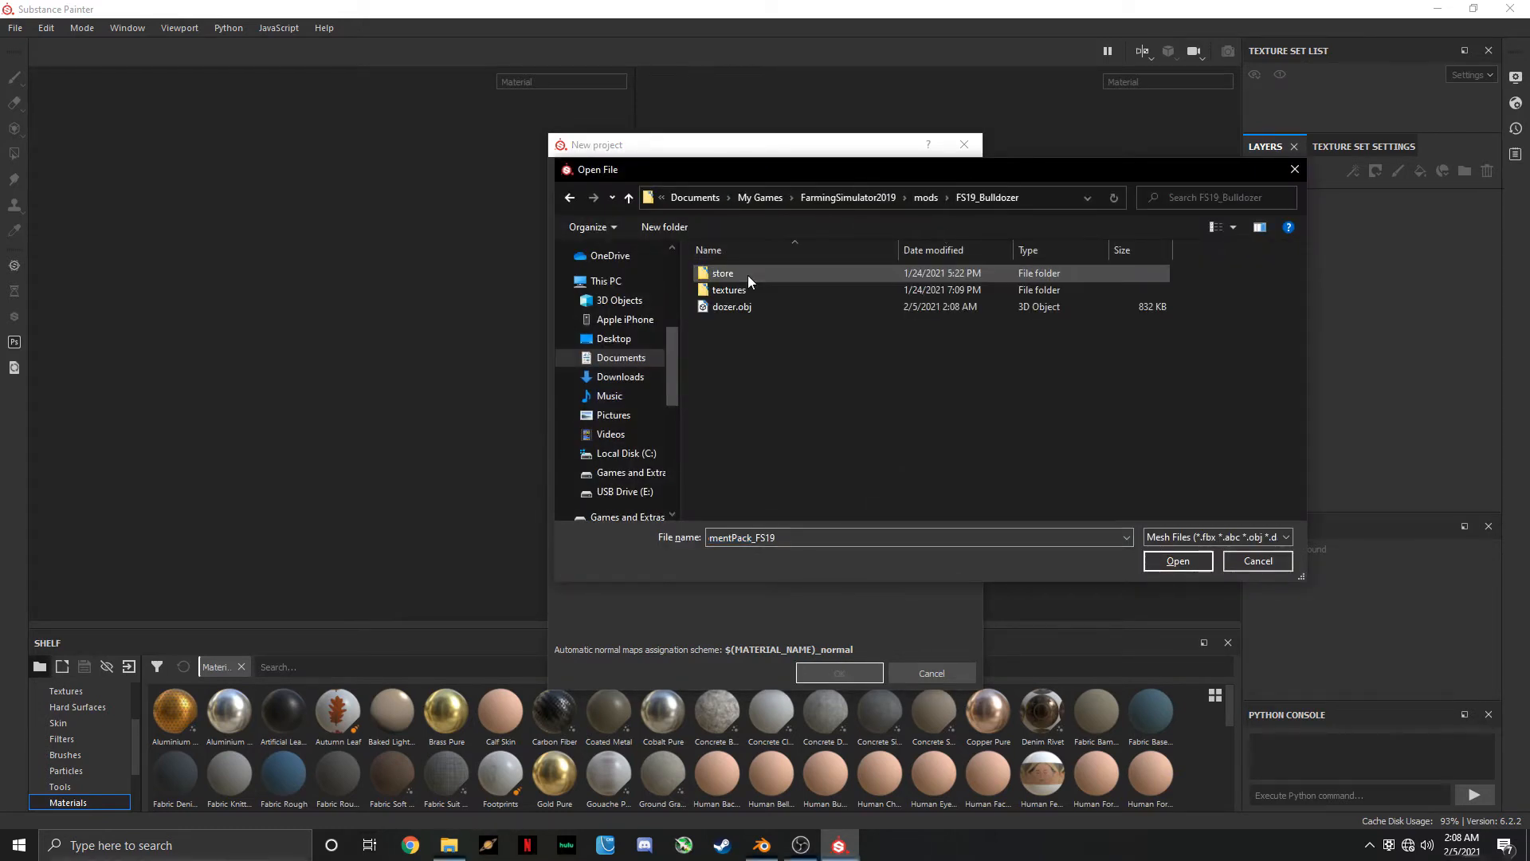
double_click(738, 308)
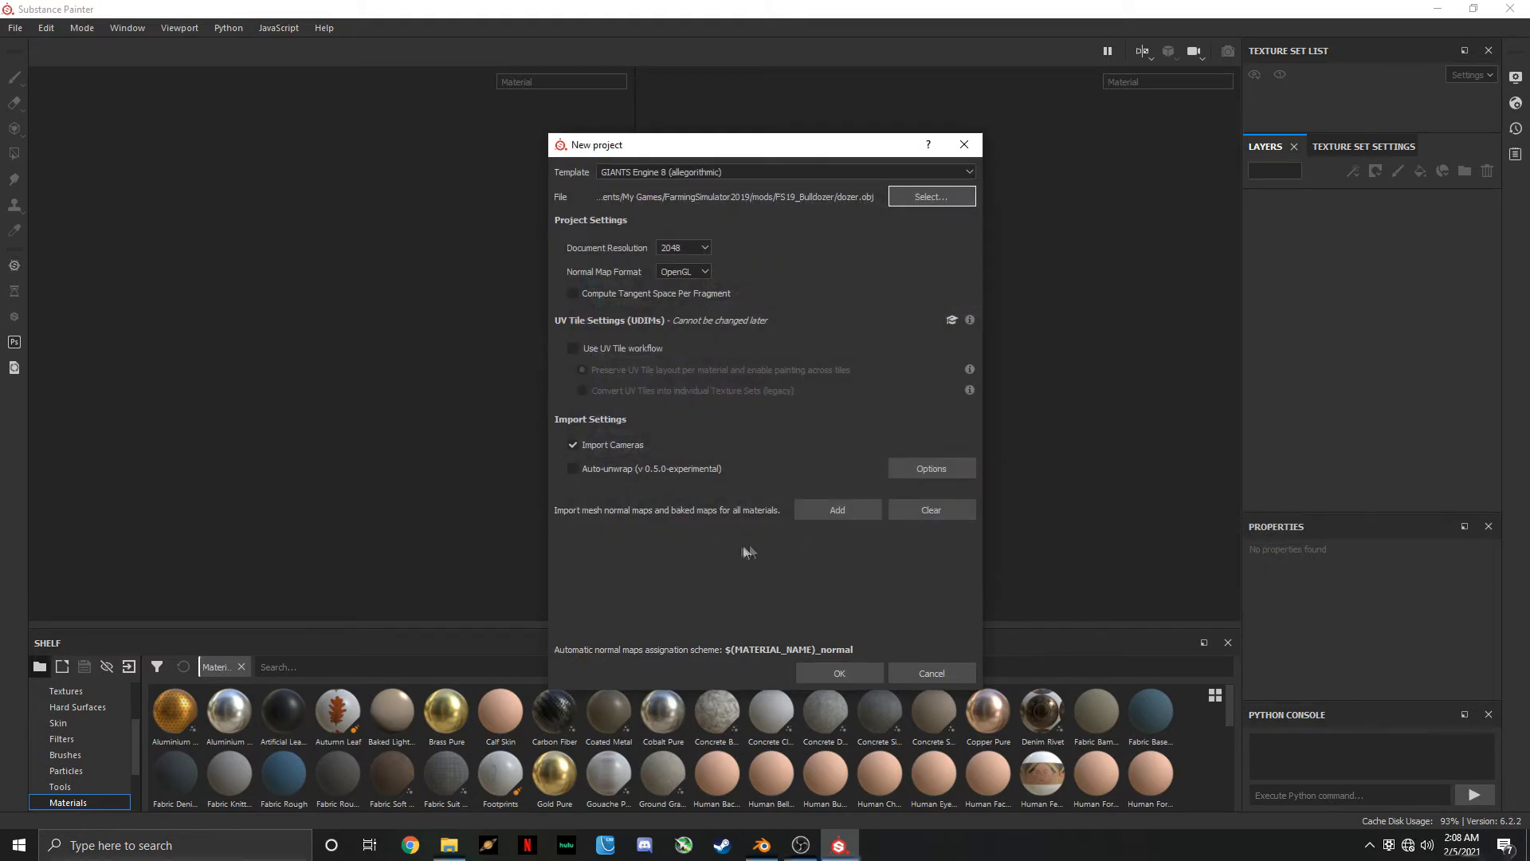
click(839, 674)
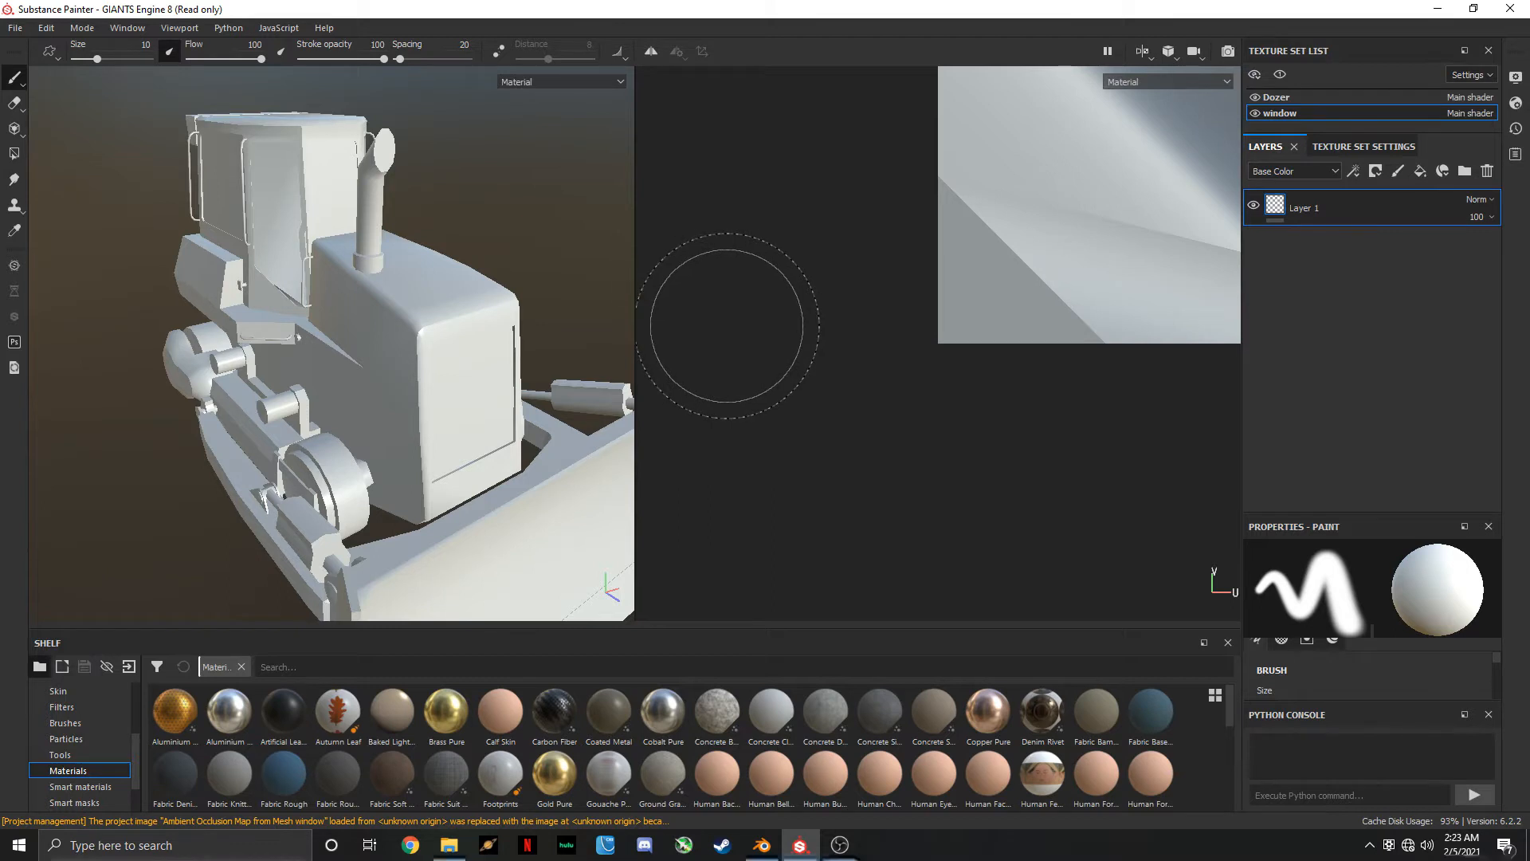
Open the mesh map baking settings and leave only Ambient occlusion and Curvature selected
click(53, 32)
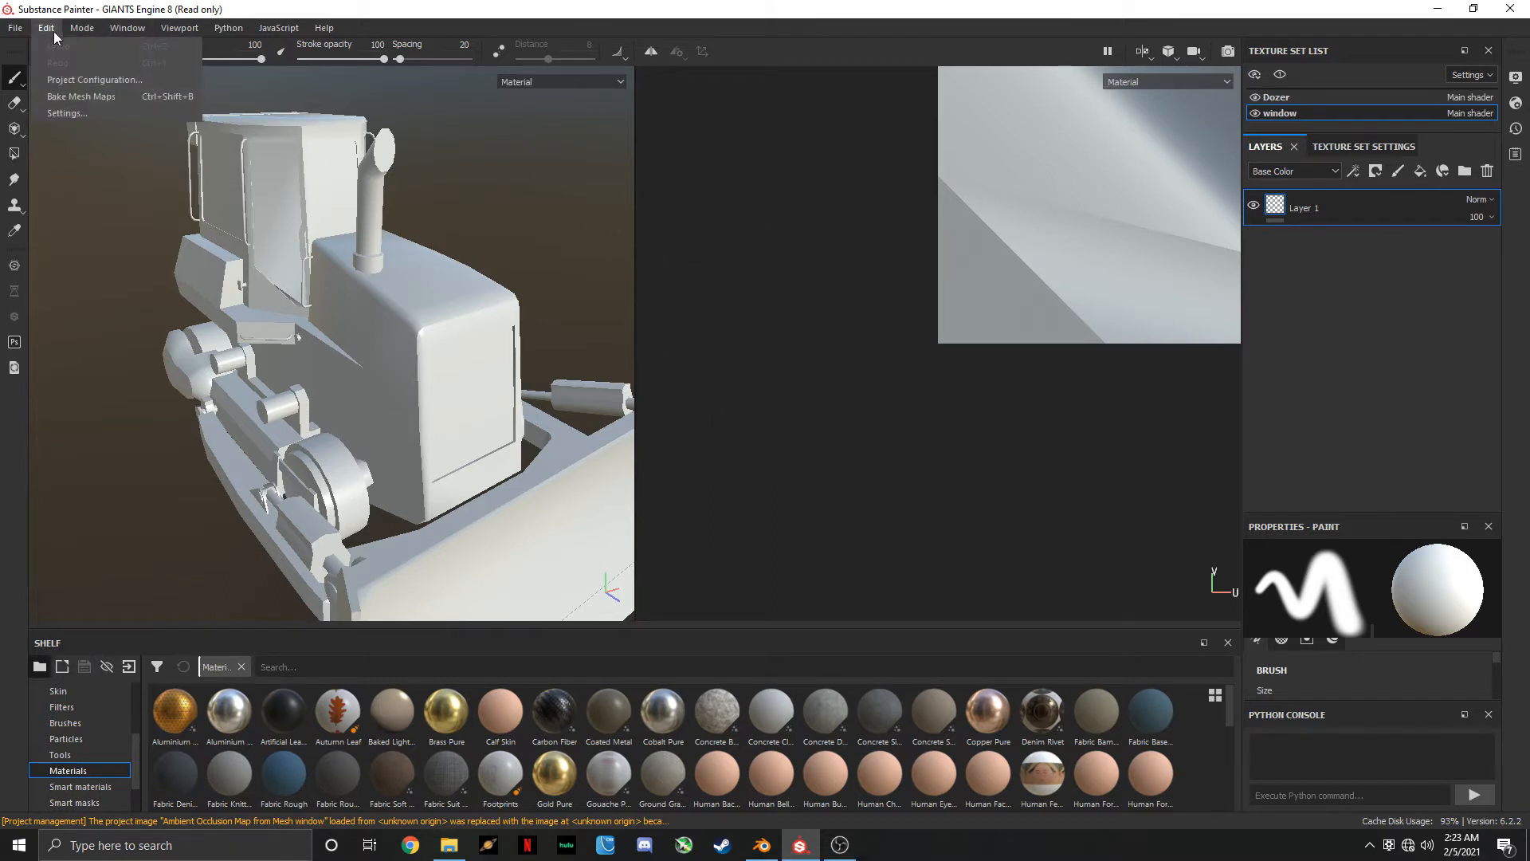
click(80, 96)
click(537, 428)
click(538, 406)
click(537, 339)
click(538, 317)
click(538, 294)
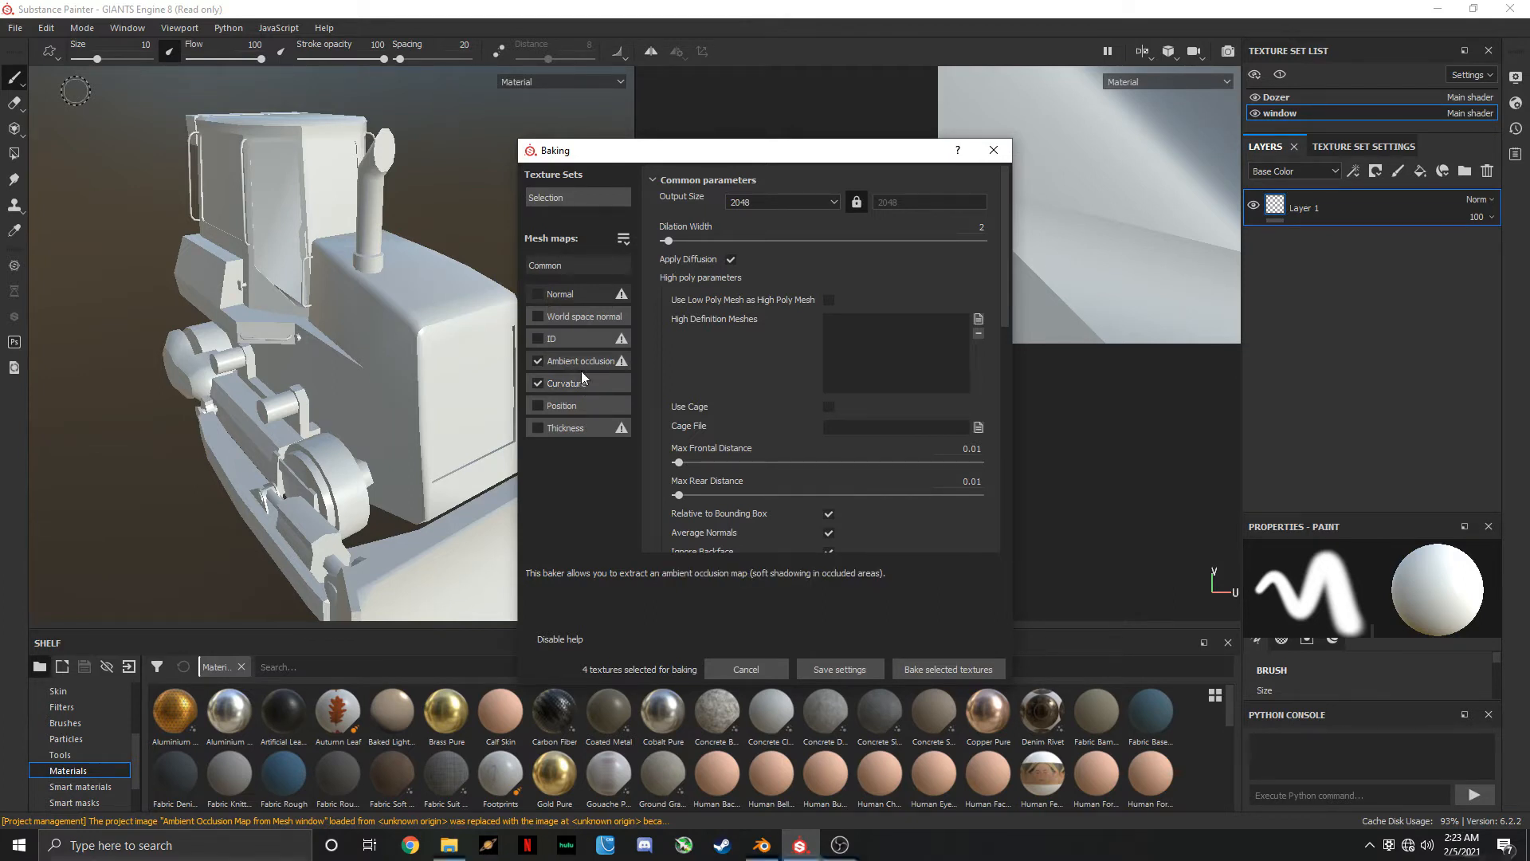
Set the ambient occlusion baker's Self Occlusion to Only Same Mesh Name for both the window and Dozer texture sets
click(581, 367)
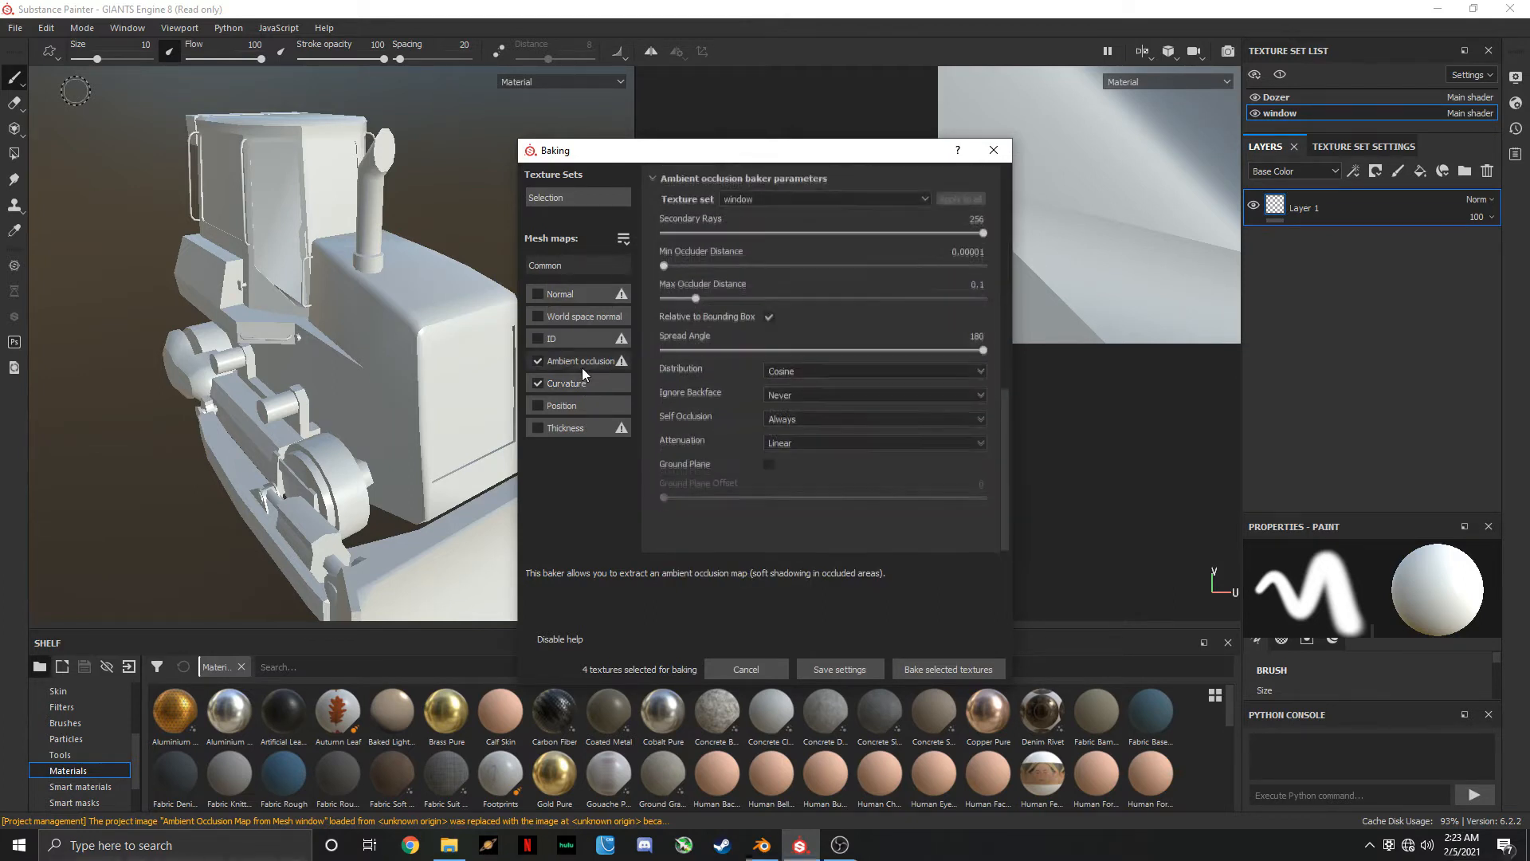
click(815, 419)
click(811, 443)
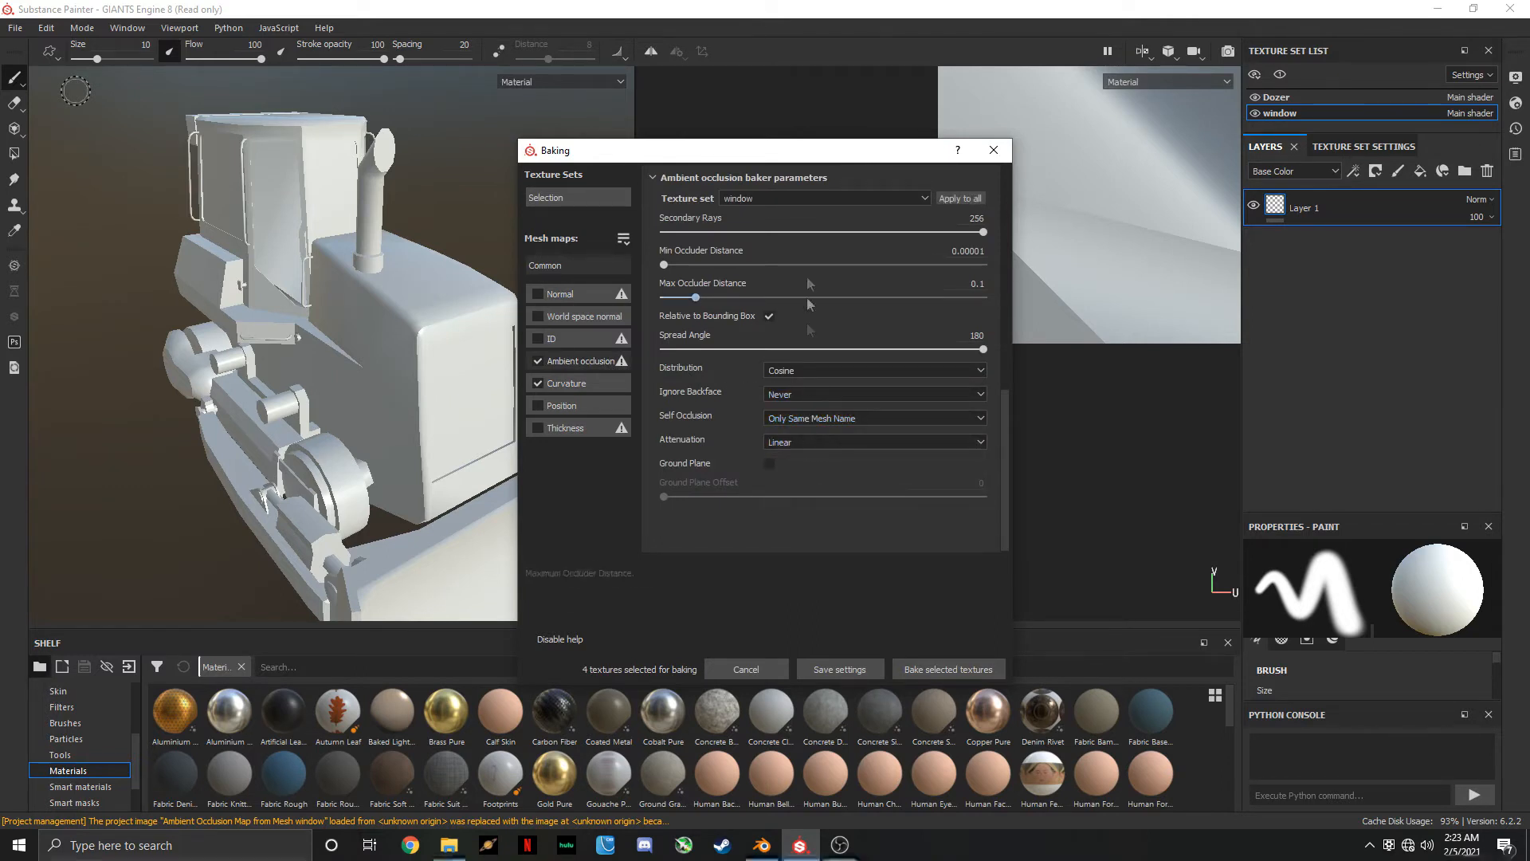
click(797, 196)
click(787, 212)
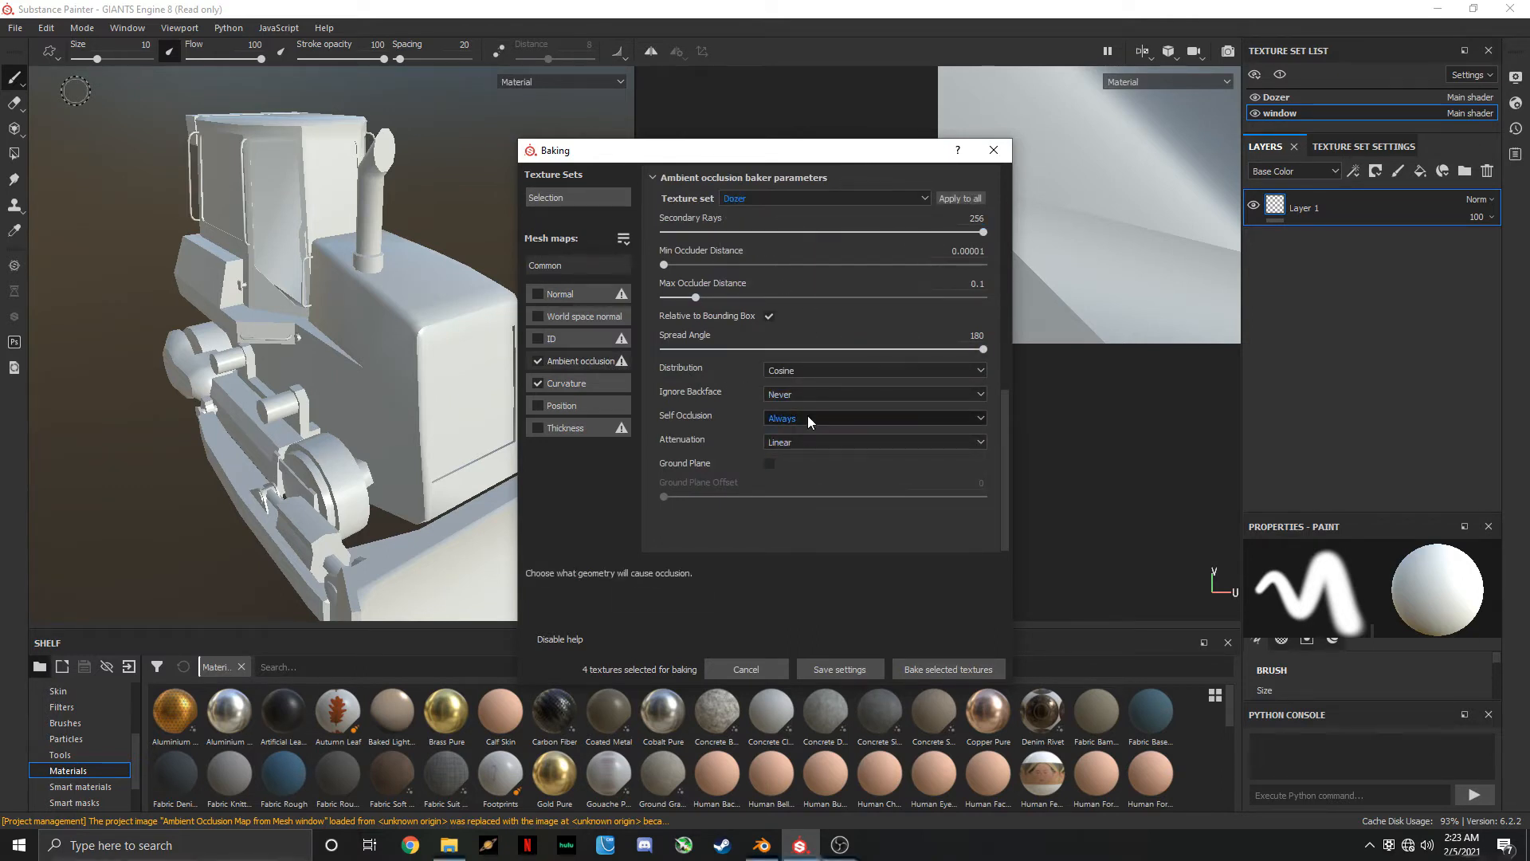
click(809, 419)
click(814, 443)
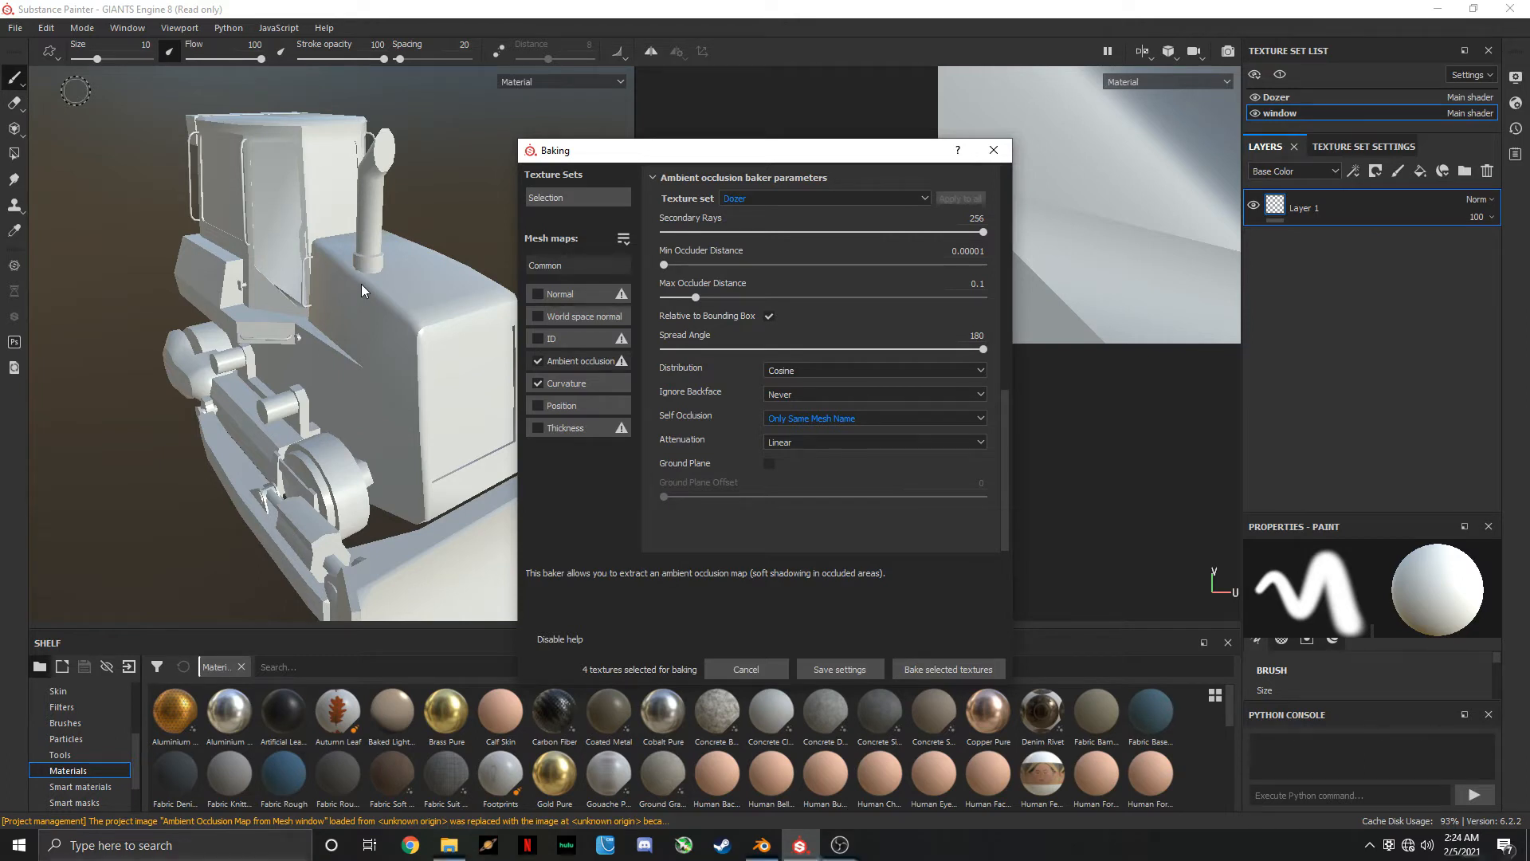
Keep Dozer's Self Occlusion on Only Same Mesh Name and bake the selected mesh maps
click(815, 418)
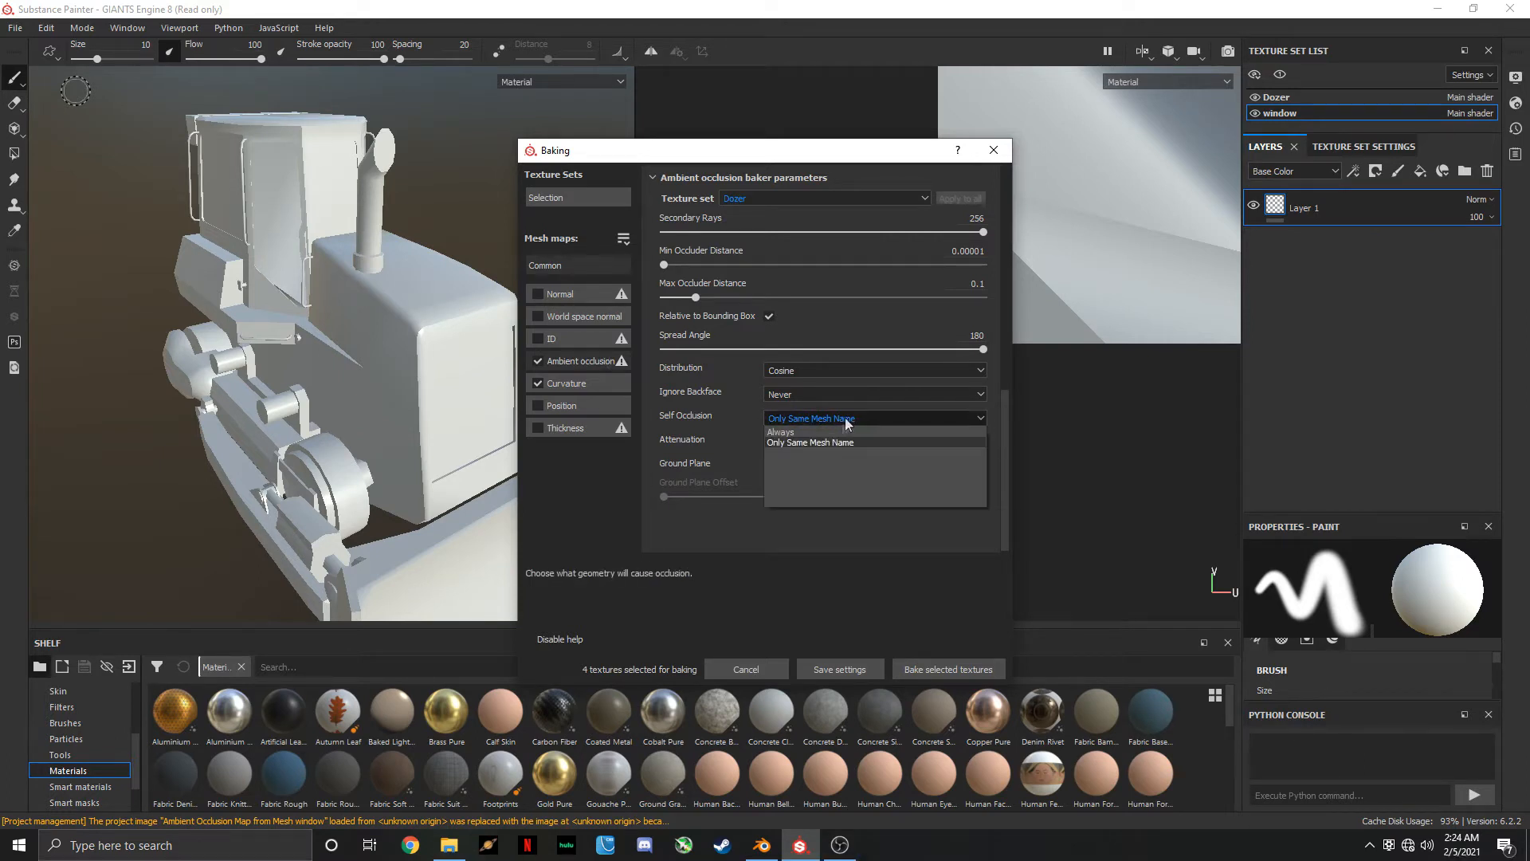
click(801, 440)
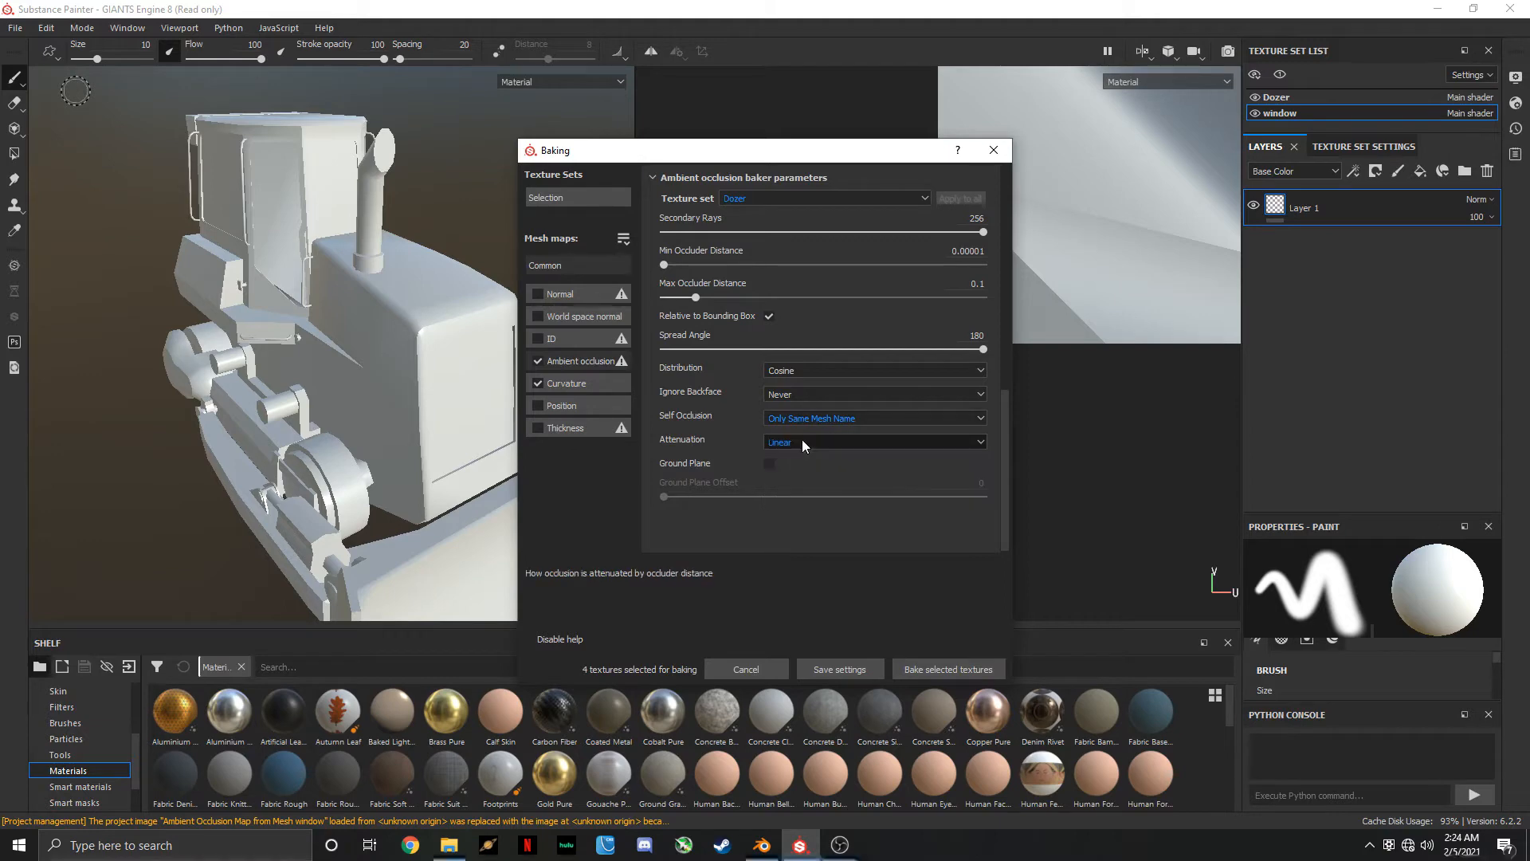
click(949, 674)
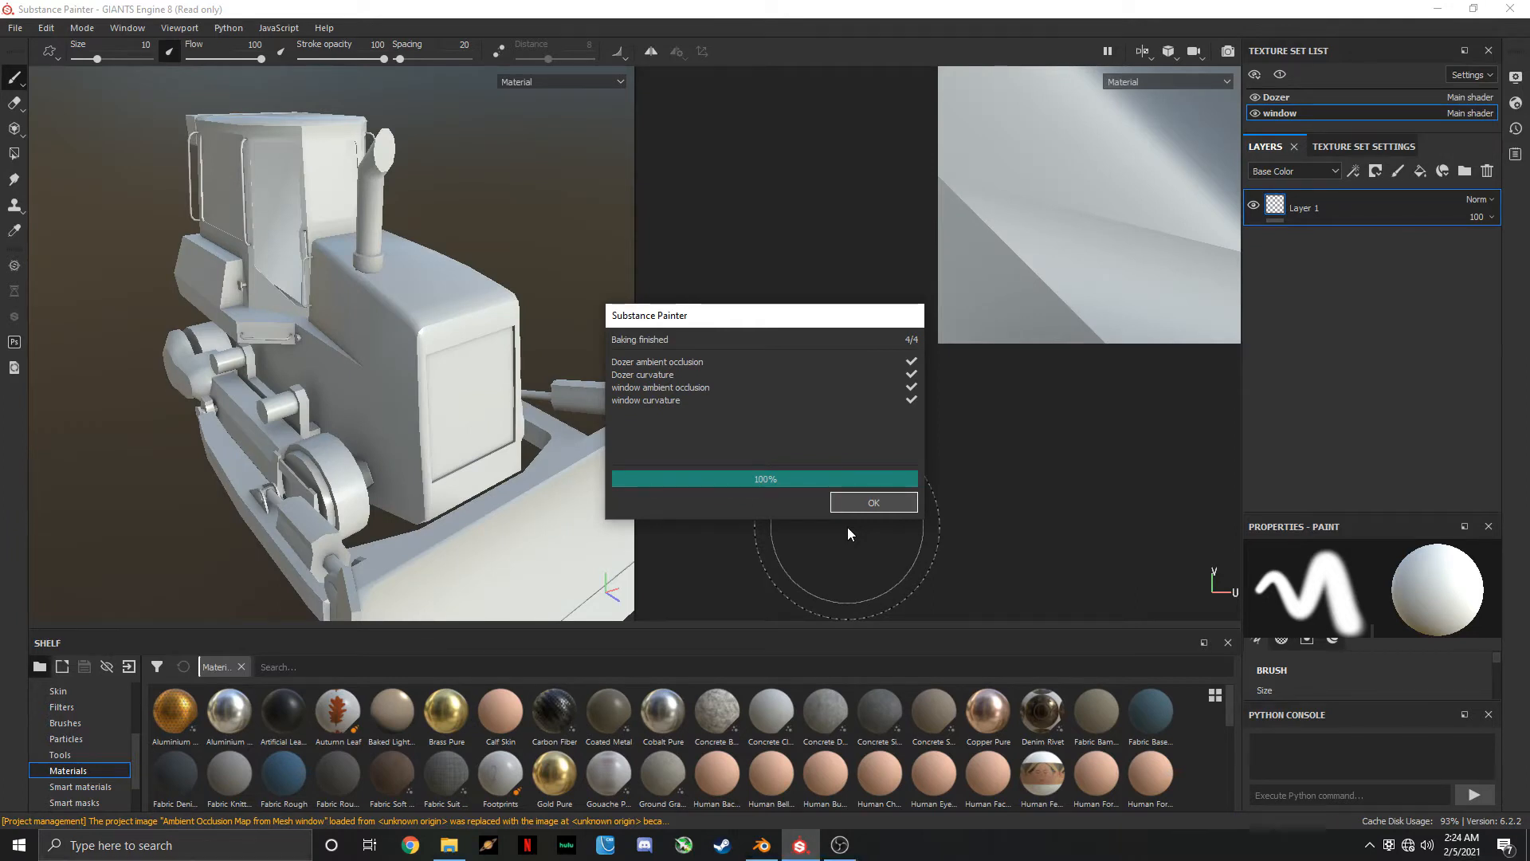
click(880, 502)
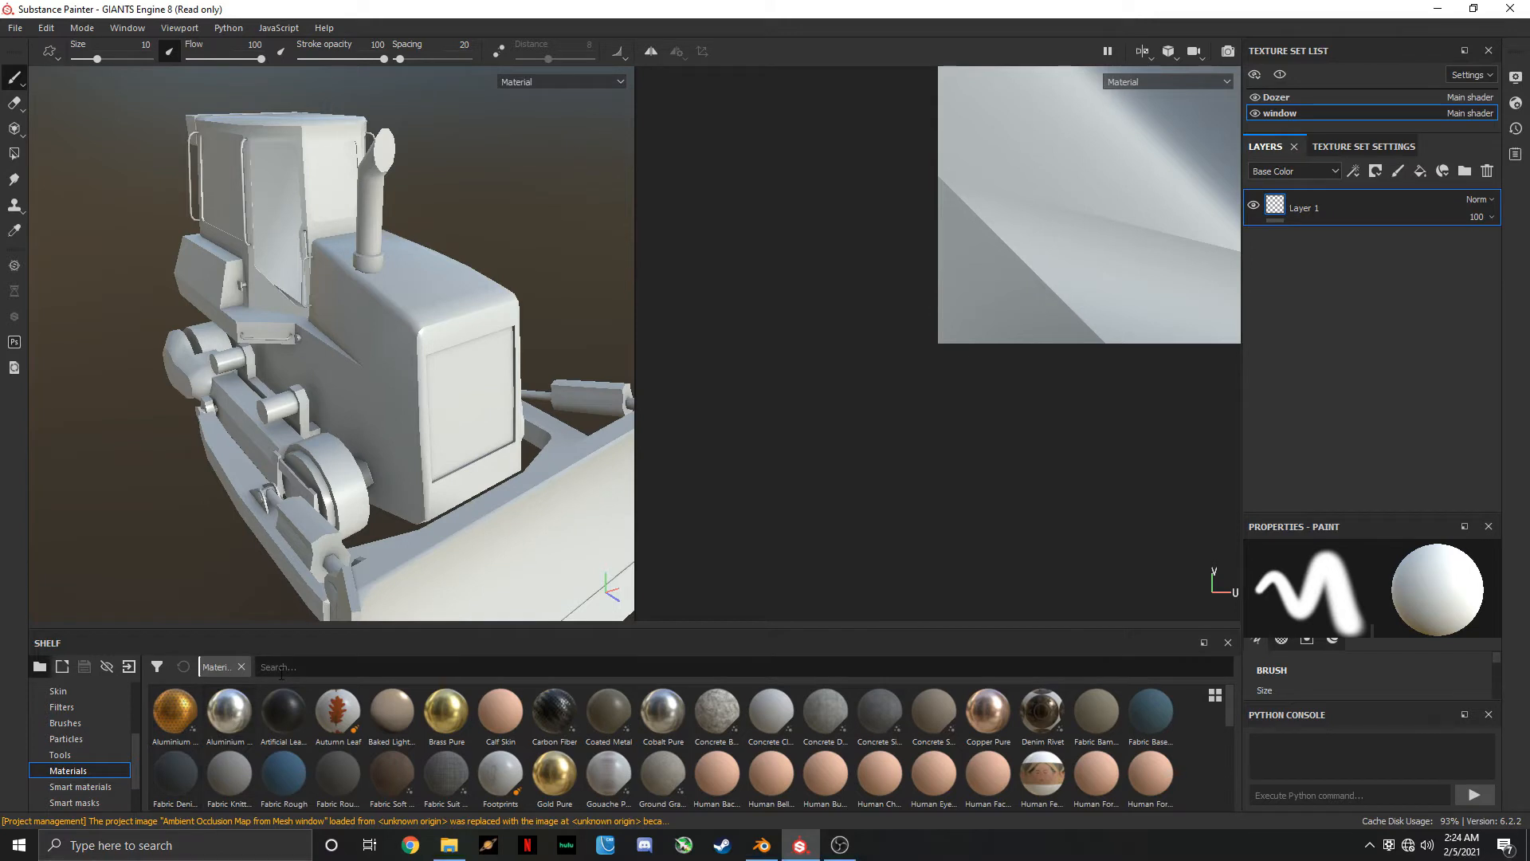
Search the smart materials for "giants" and apply GIANTS Shadermask Dirt to the Dozer body and the window
click(91, 786)
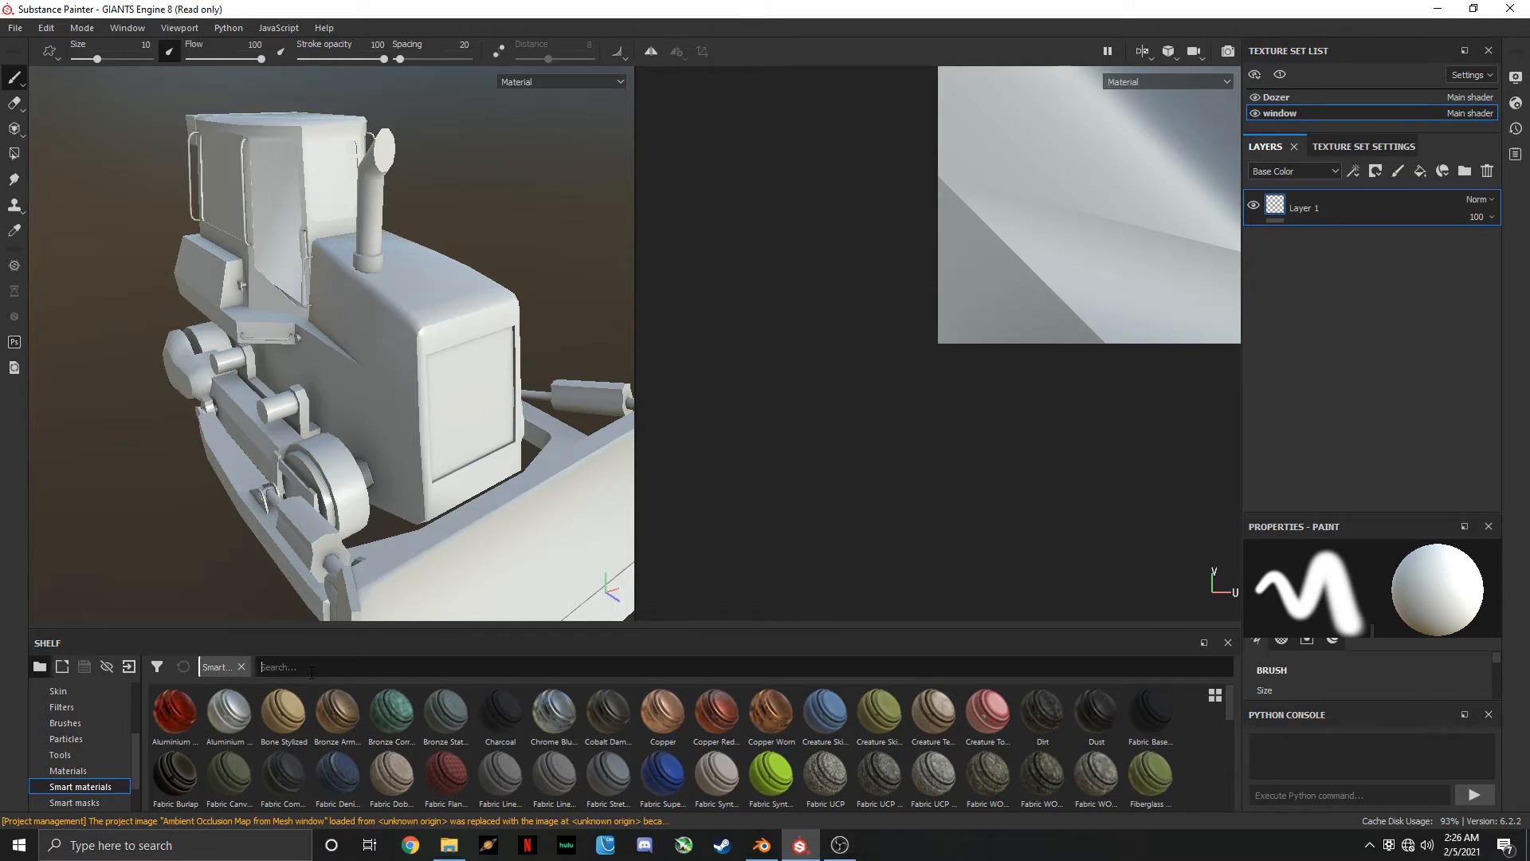
text(giants)
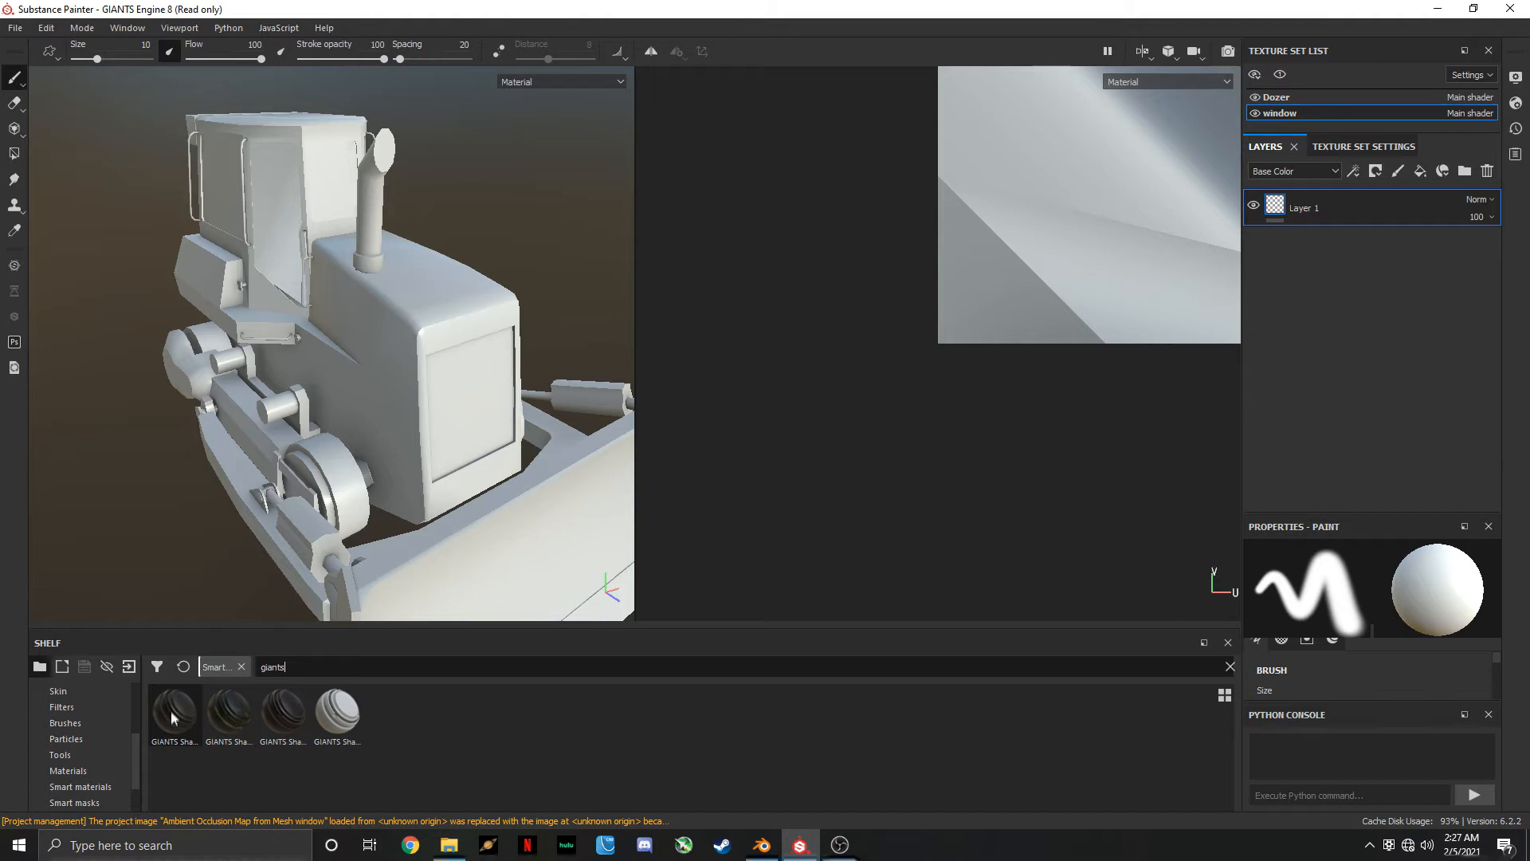
drag(165, 717, 390, 375)
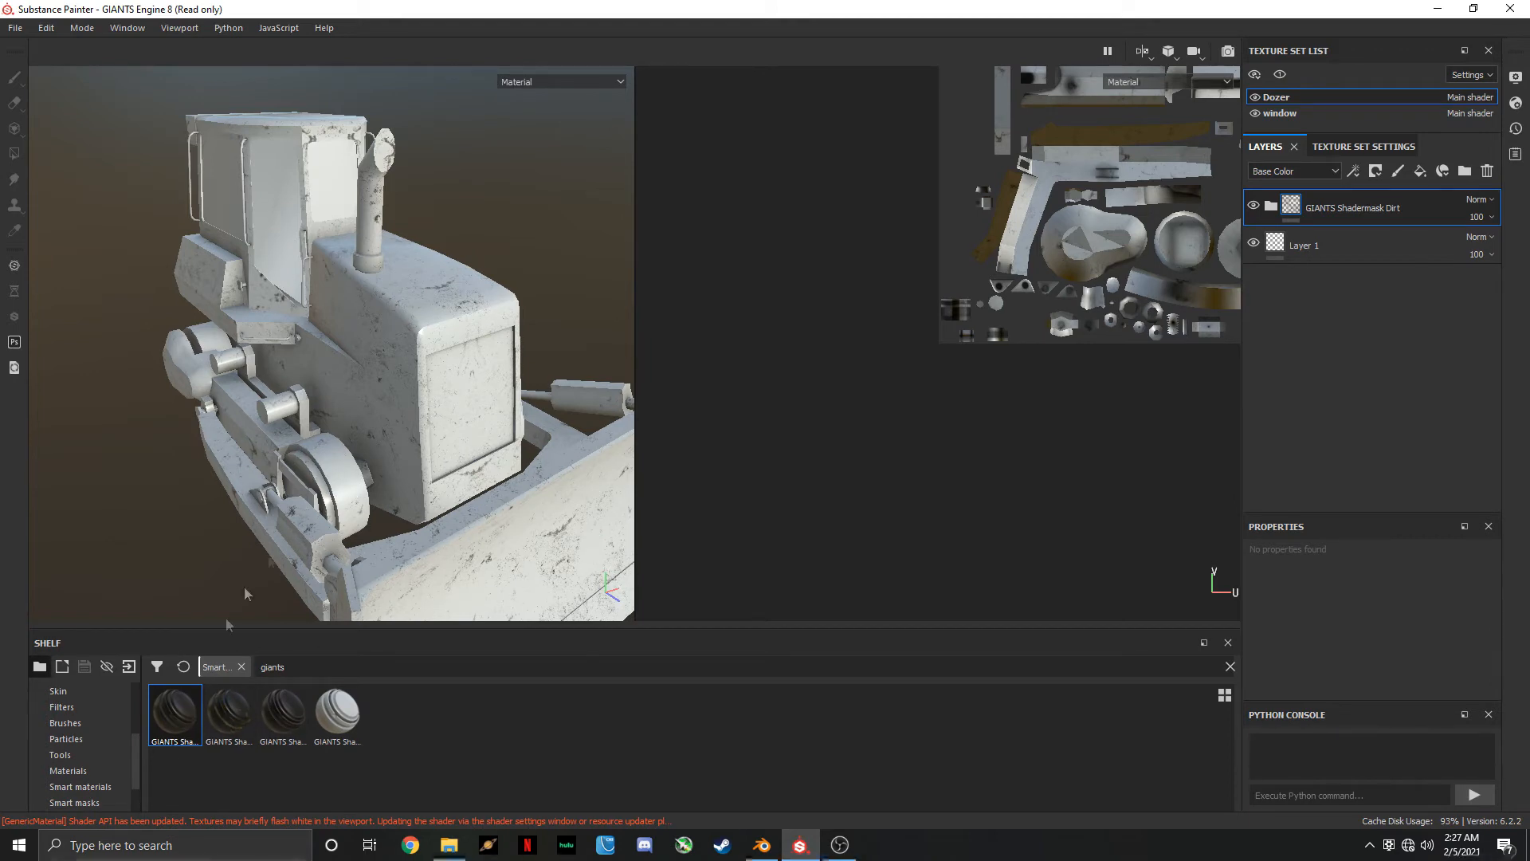
drag(182, 714, 275, 198)
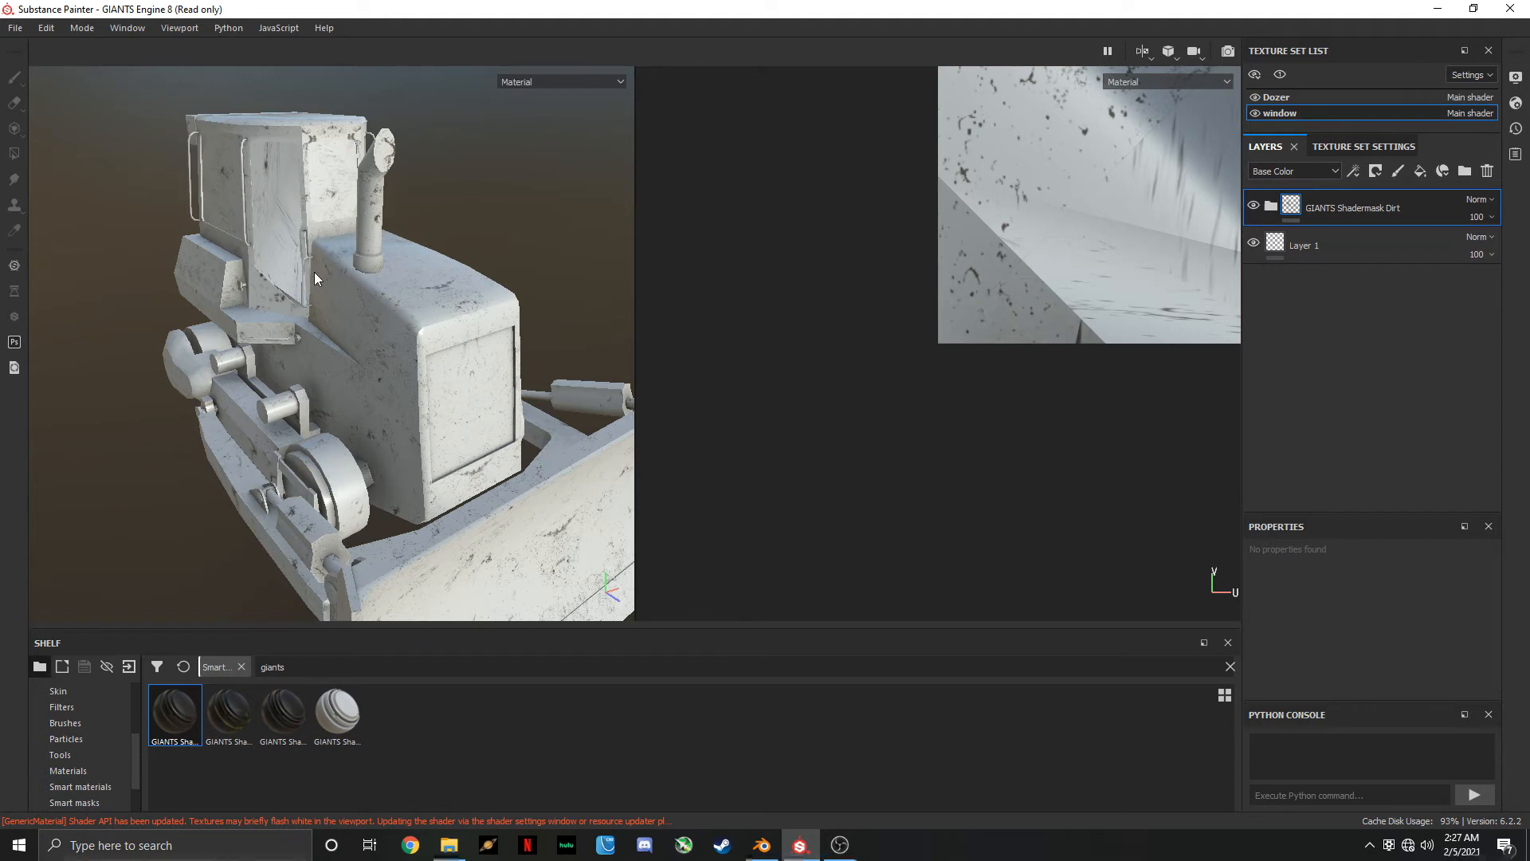
Add a white mask to the Dozer set's GIANTS Shadermask Dirt folder, hiding the window set while working and showing it again
click(1255, 114)
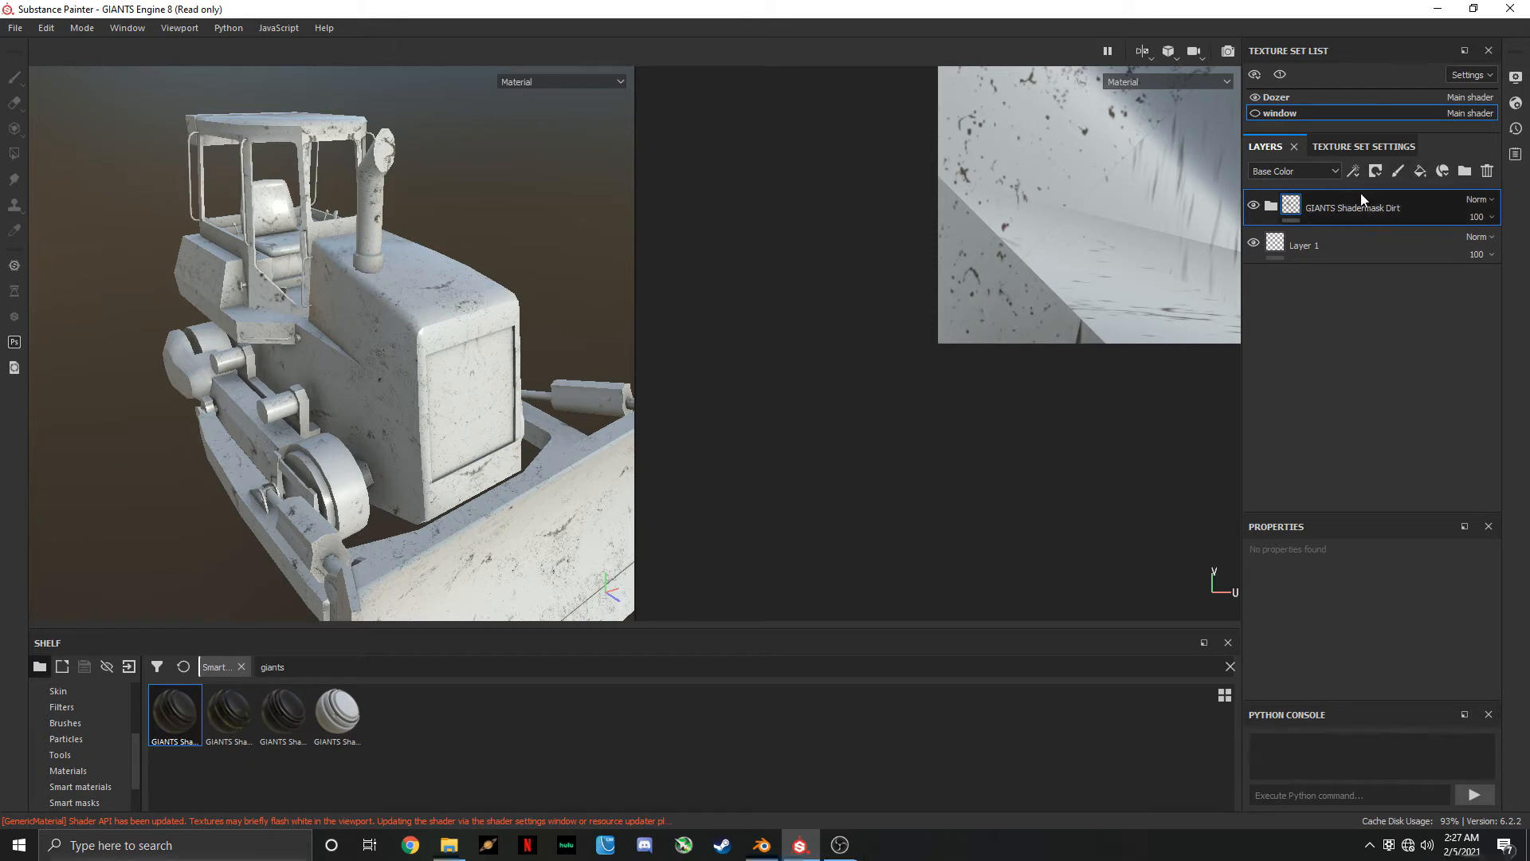
click(1295, 94)
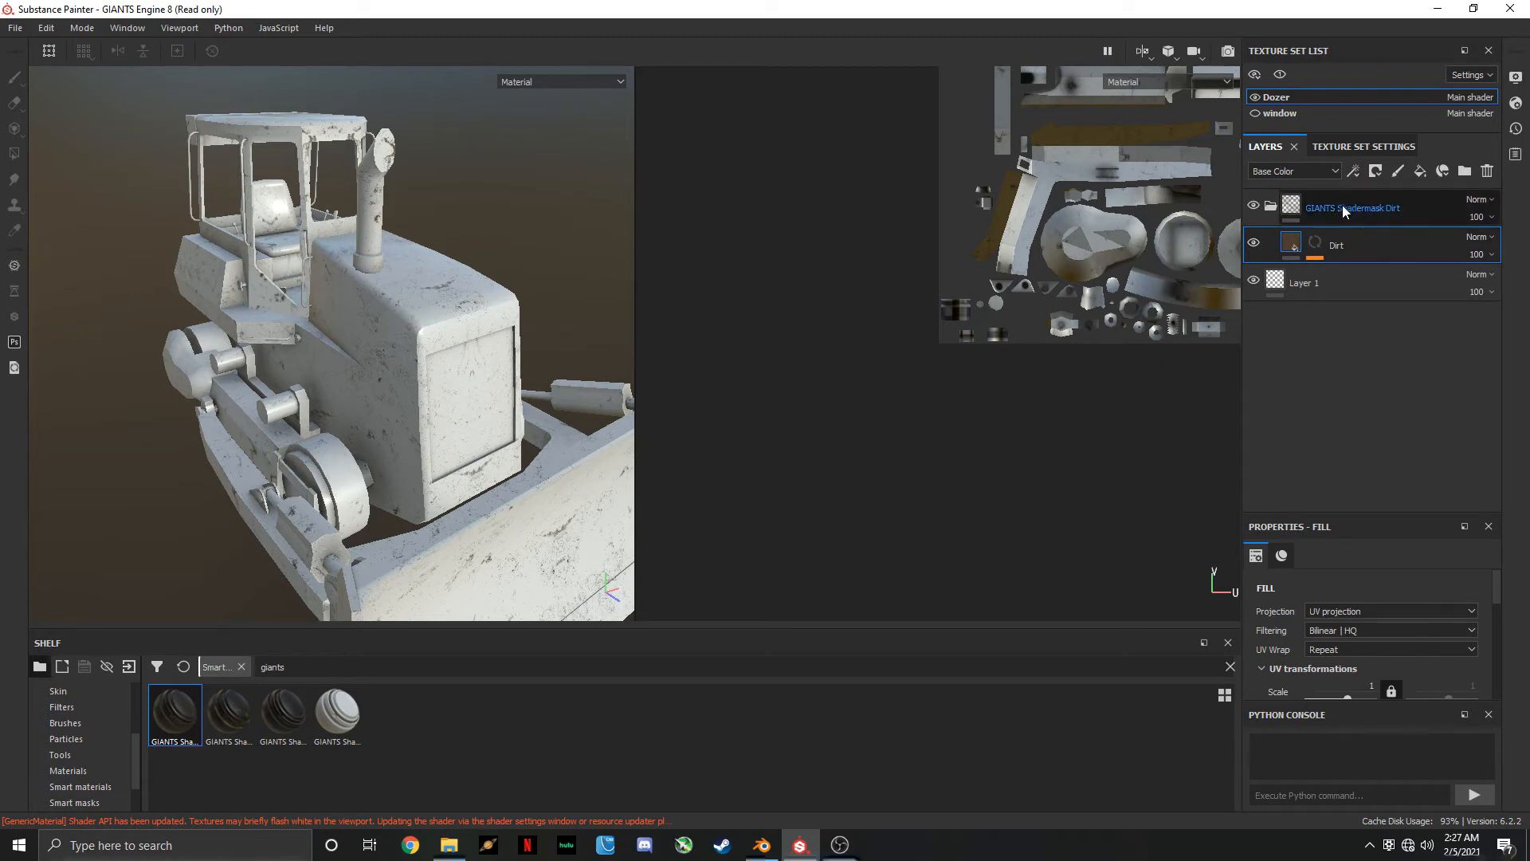
right_click(1353, 207)
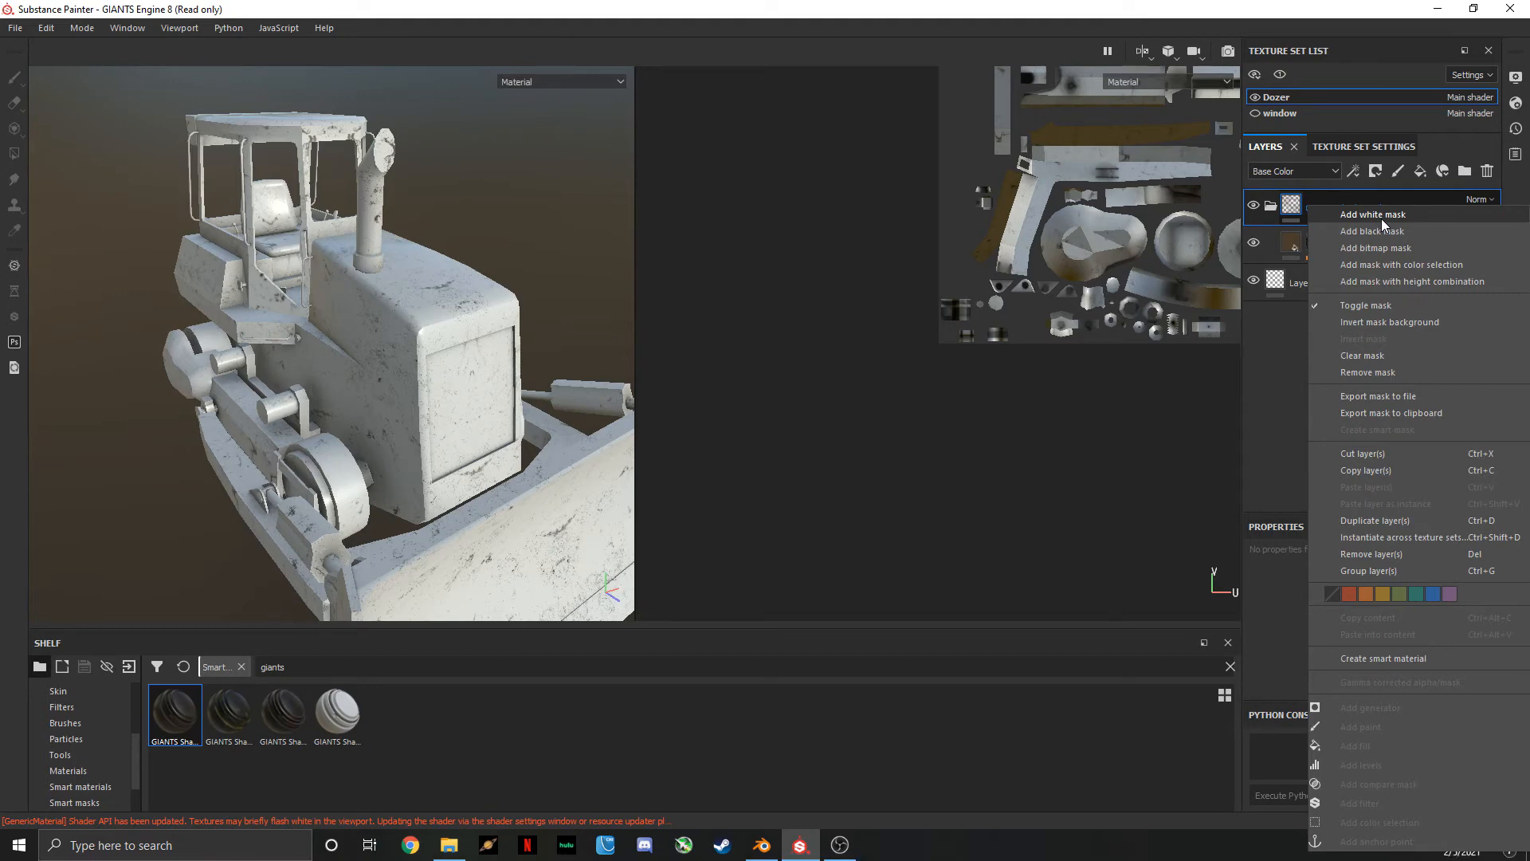
click(1373, 214)
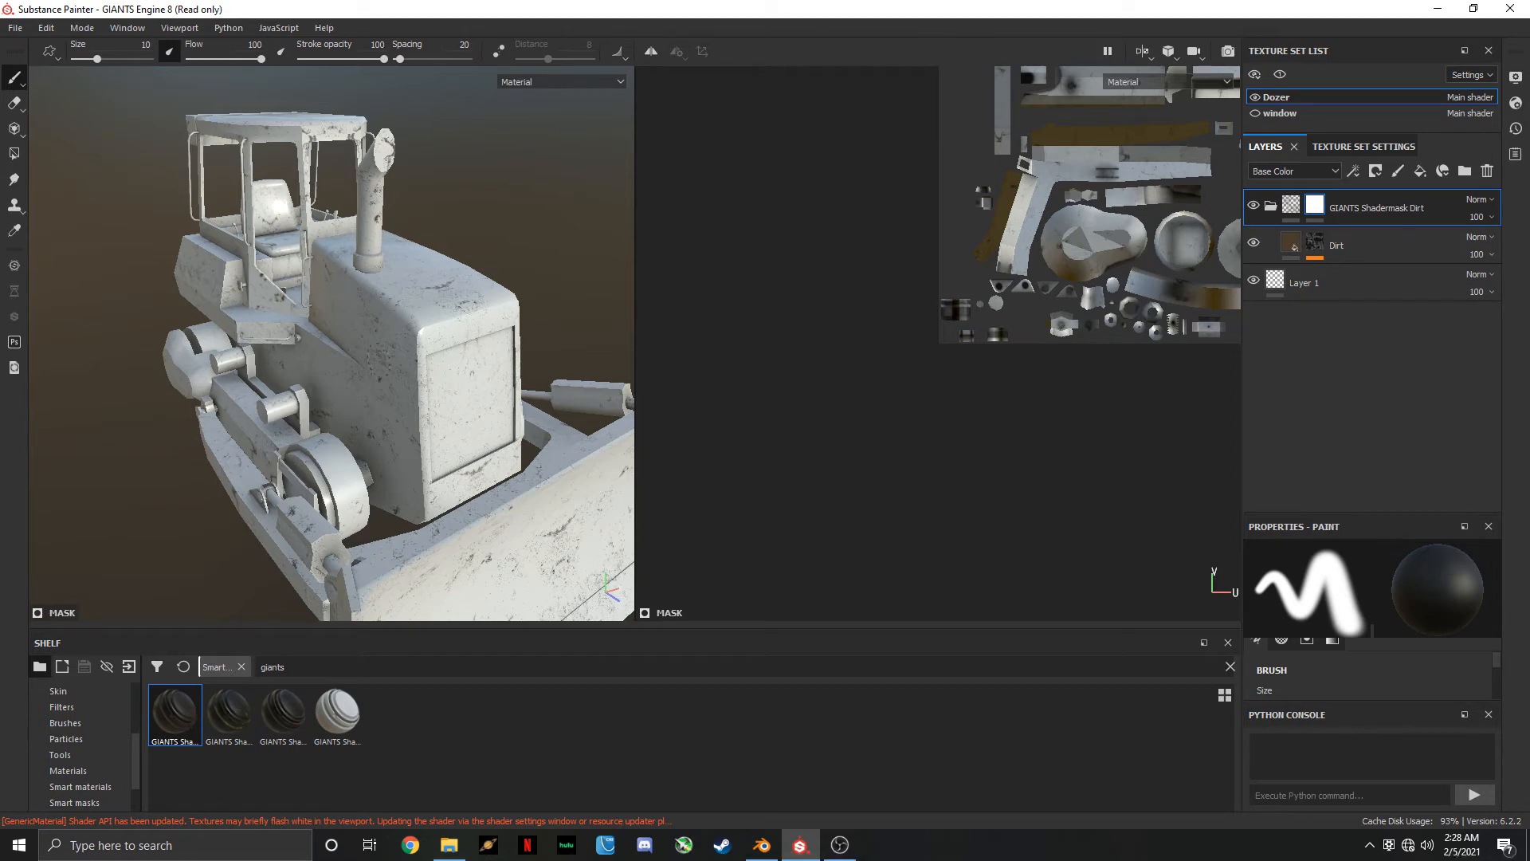
click(1255, 114)
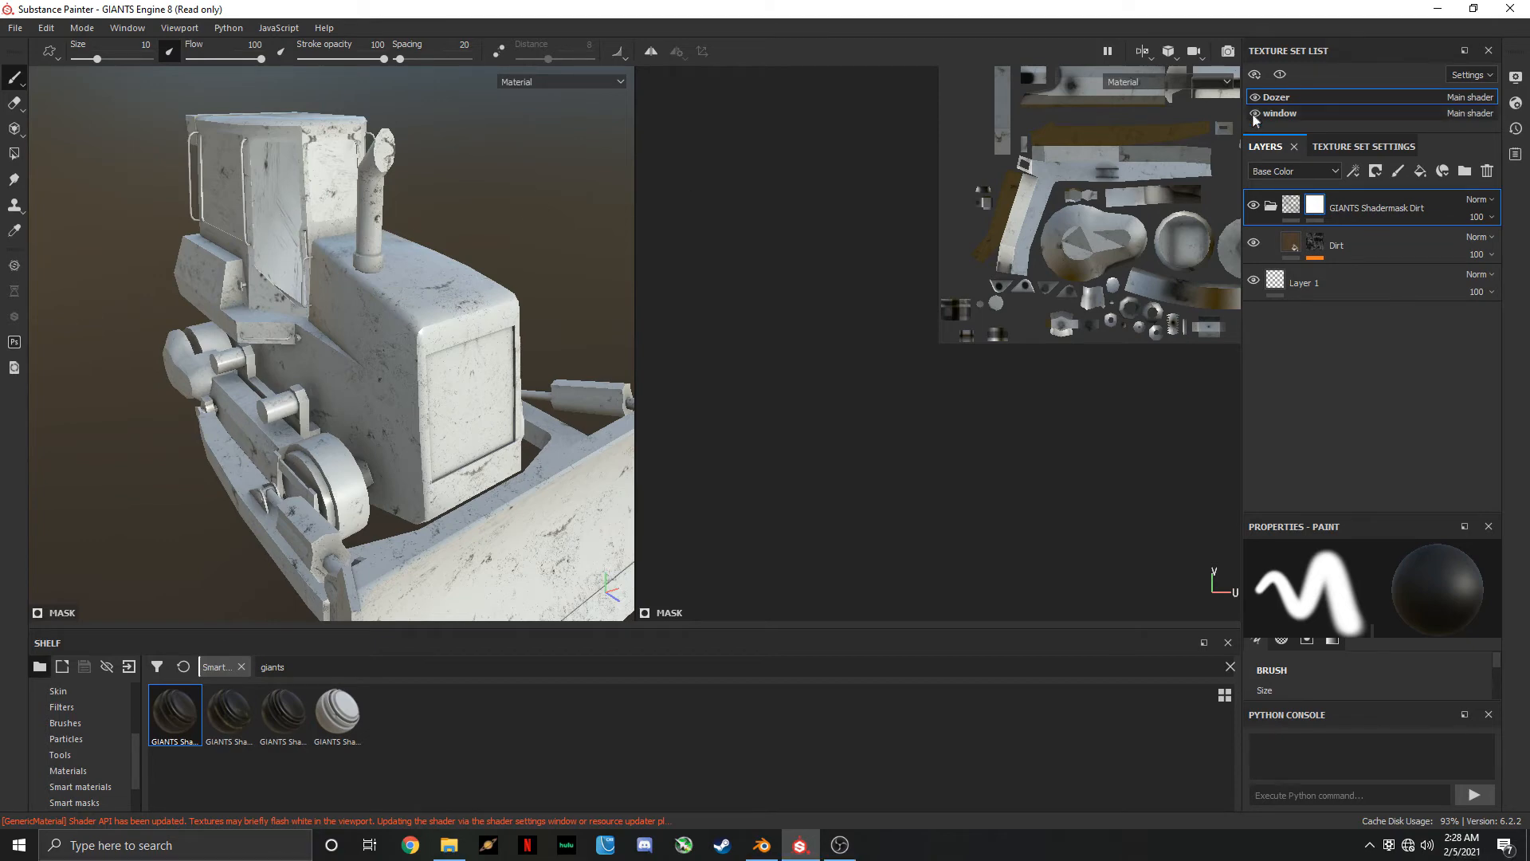
Add a white mask to the window set's GIANTS Shadermask Dirt folder and paint the dirt off the cab's glass
click(1285, 114)
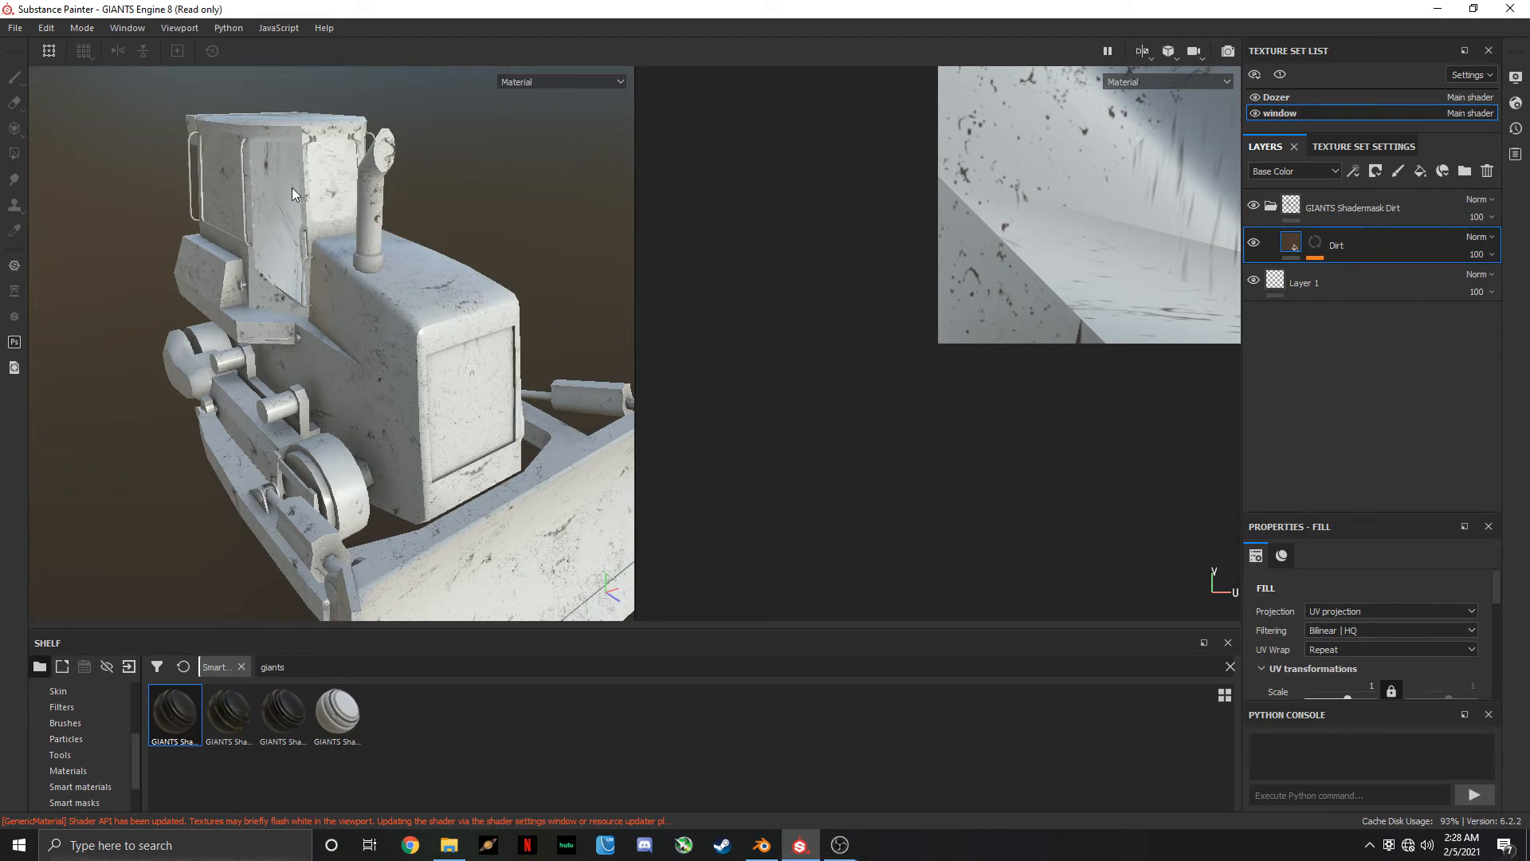
alt+drag(291, 188, 466, 314)
alt+middle_drag(466, 314, 379, 339)
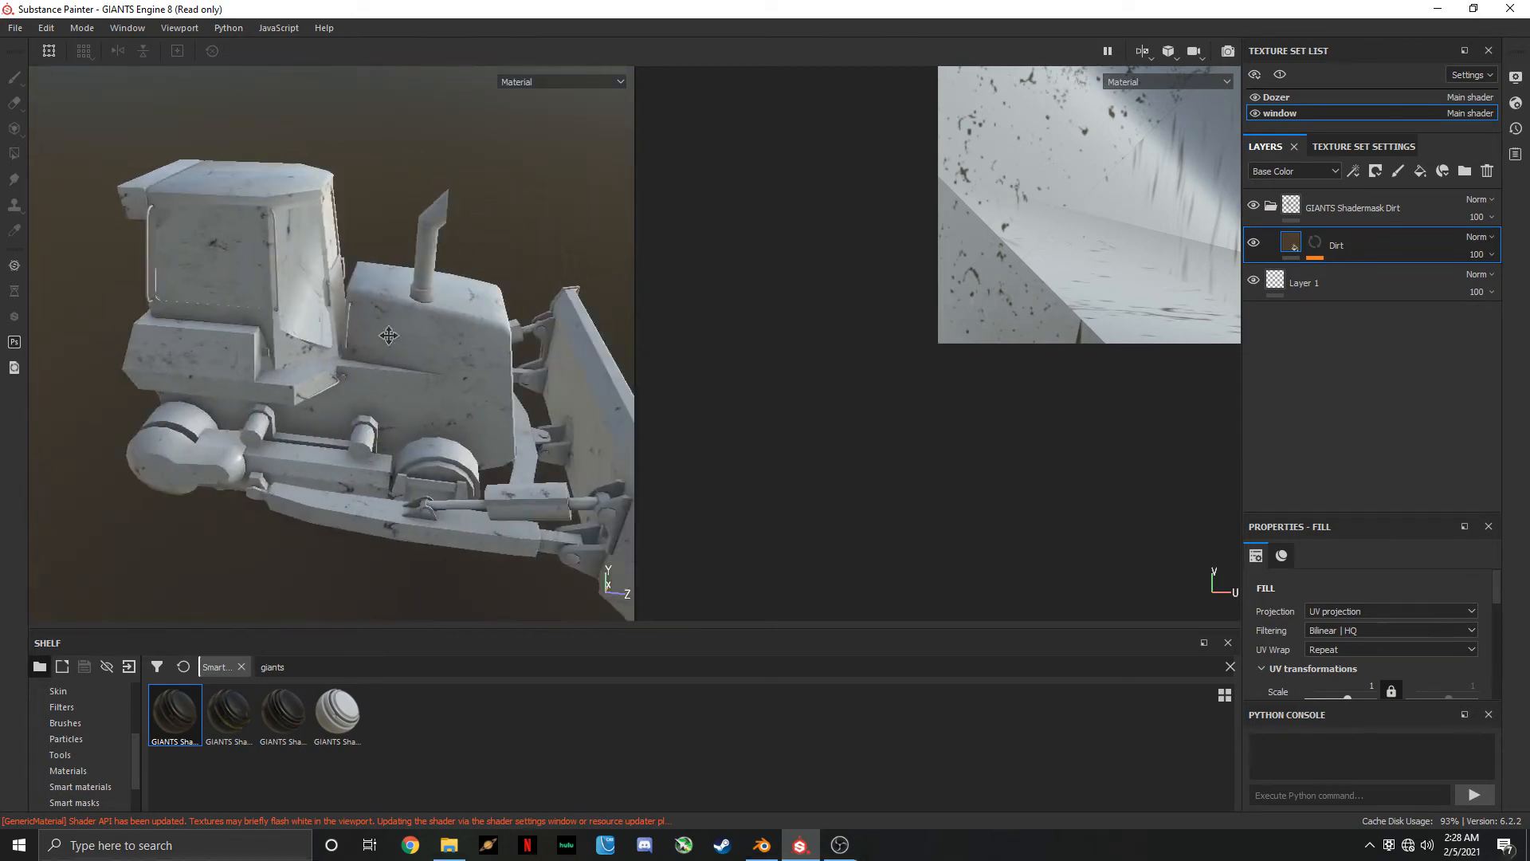
scroll(283, 266, up, 5)
alt+drag(283, 277, 315, 250)
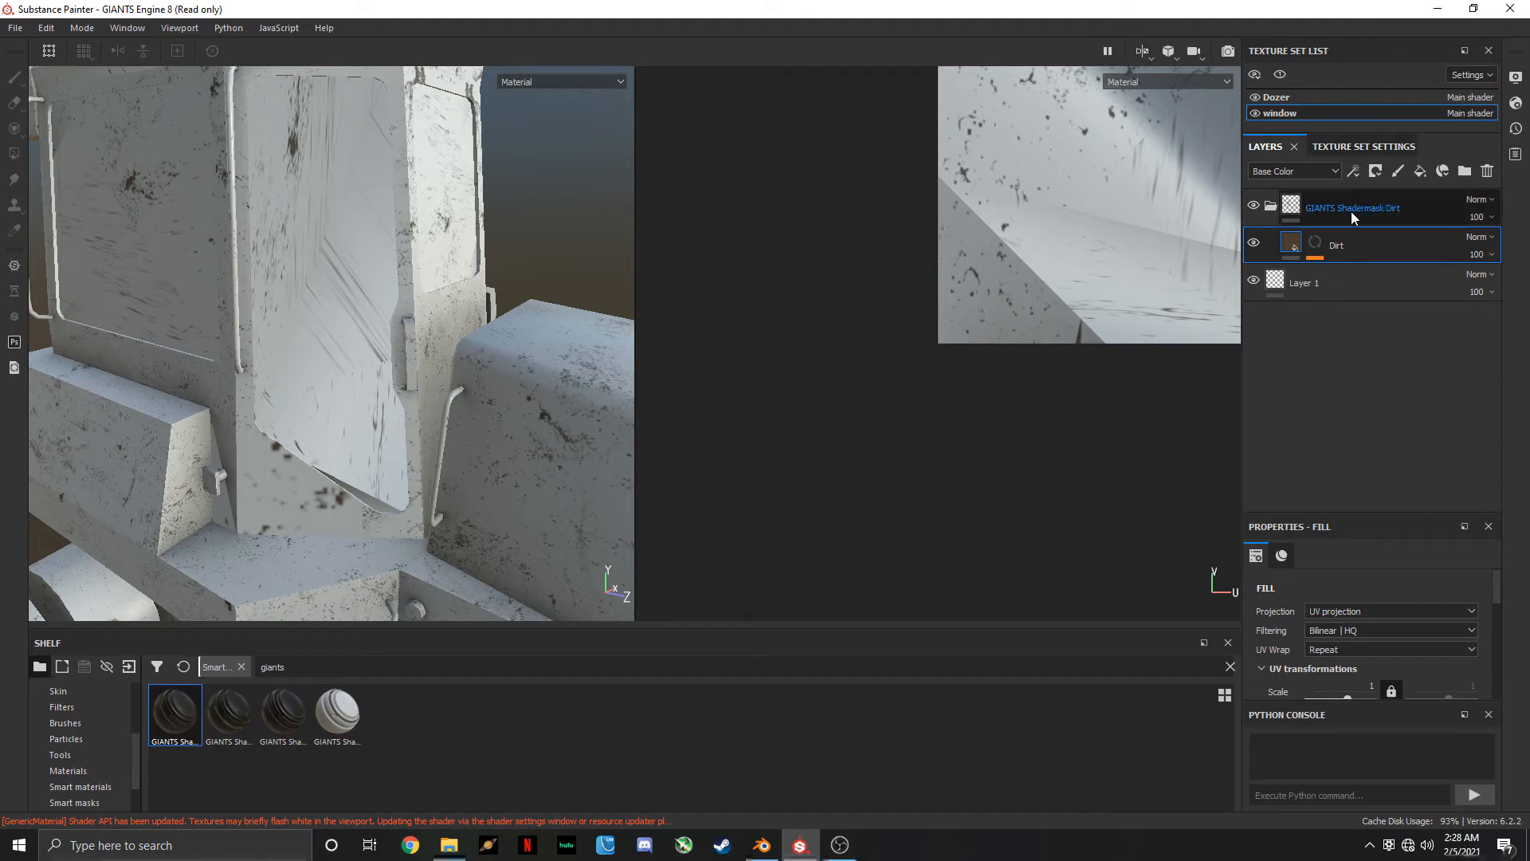
click(1297, 98)
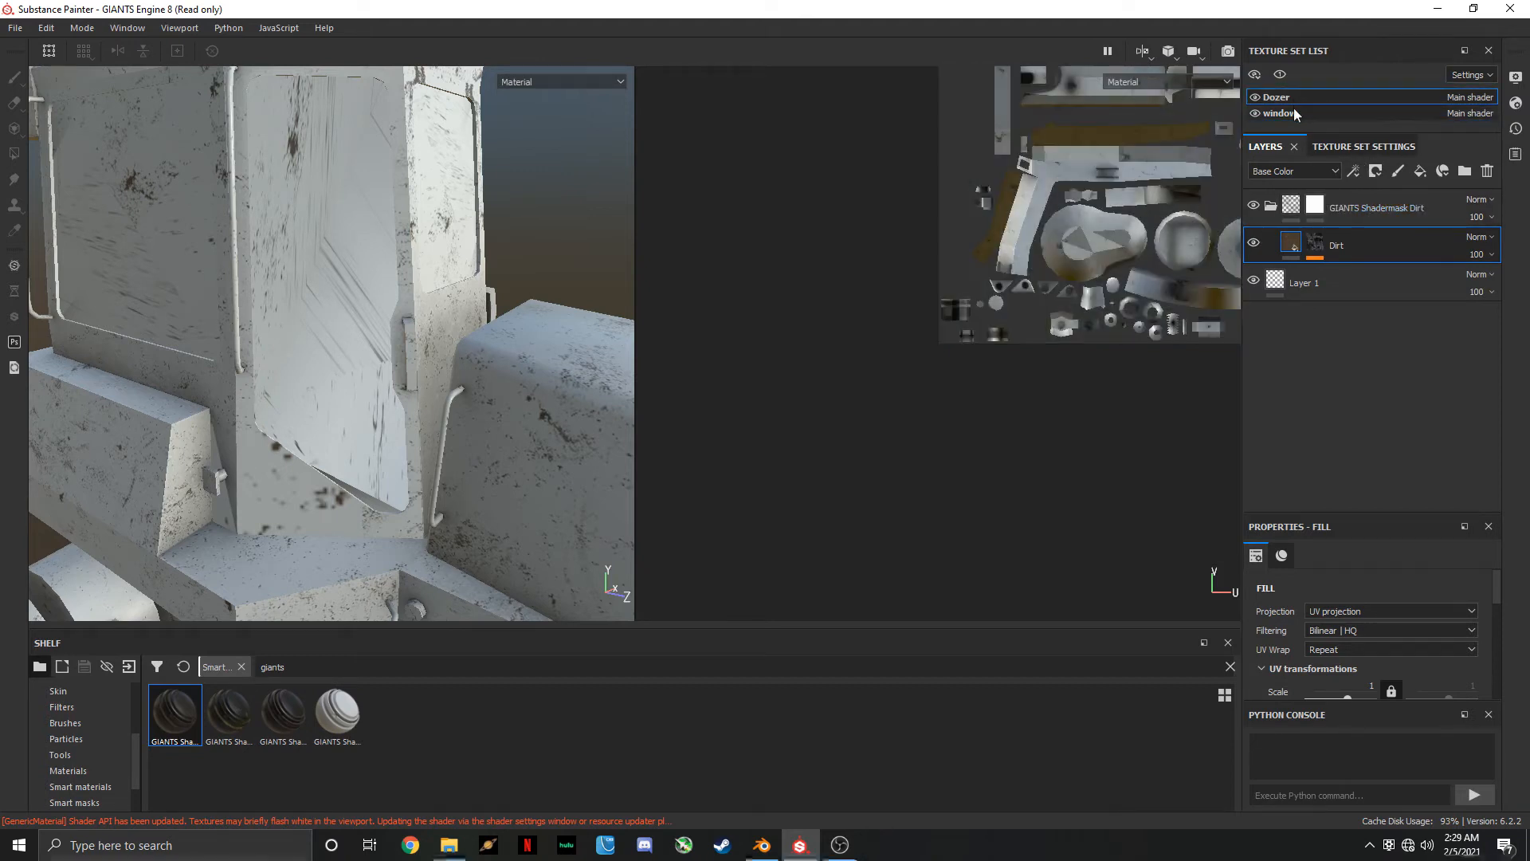
click(1283, 113)
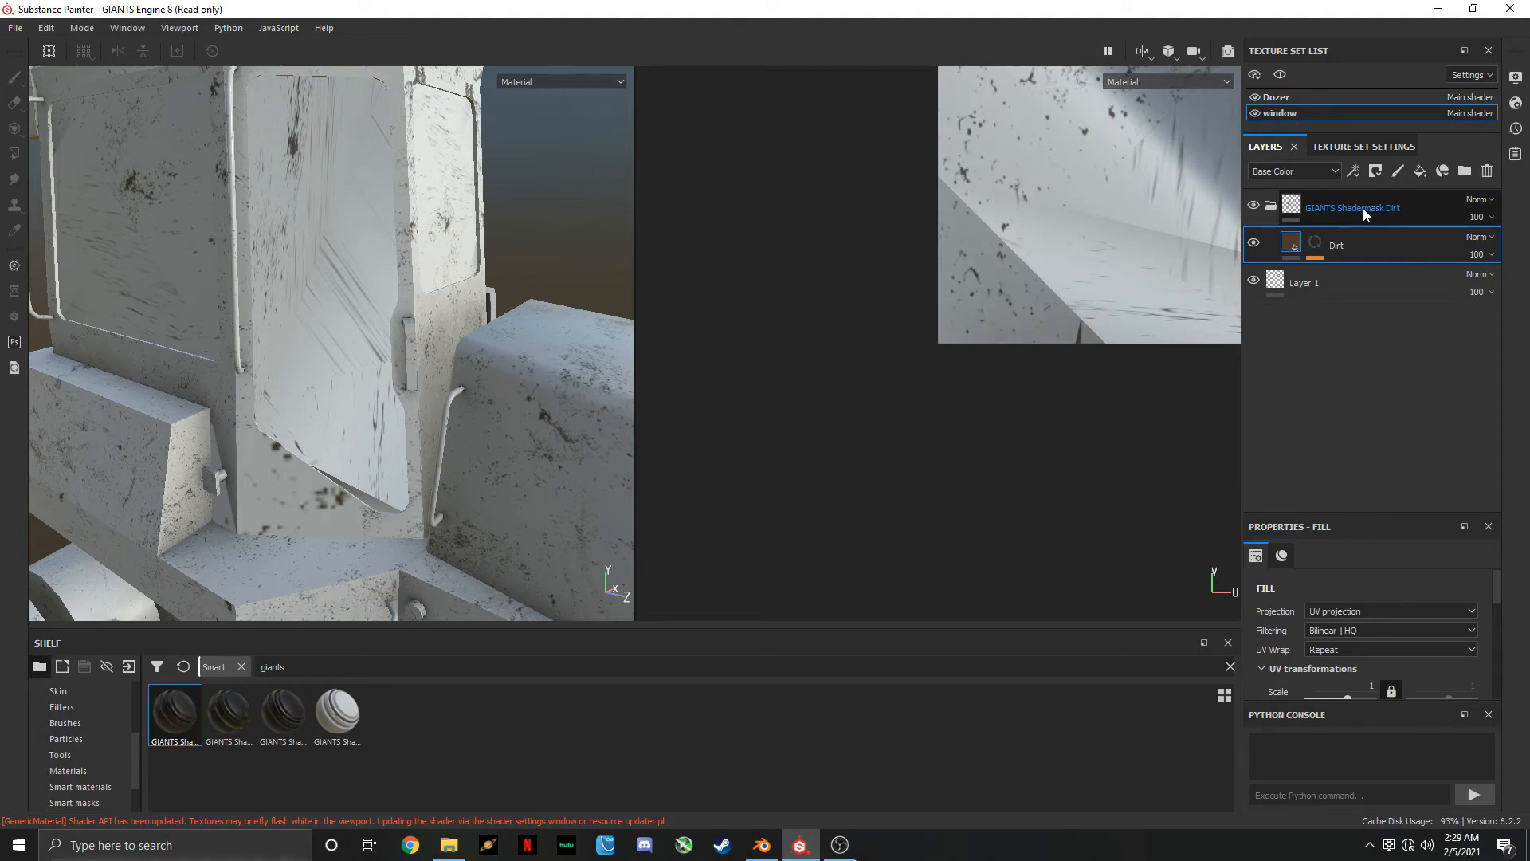
right_click(1362, 208)
click(1377, 218)
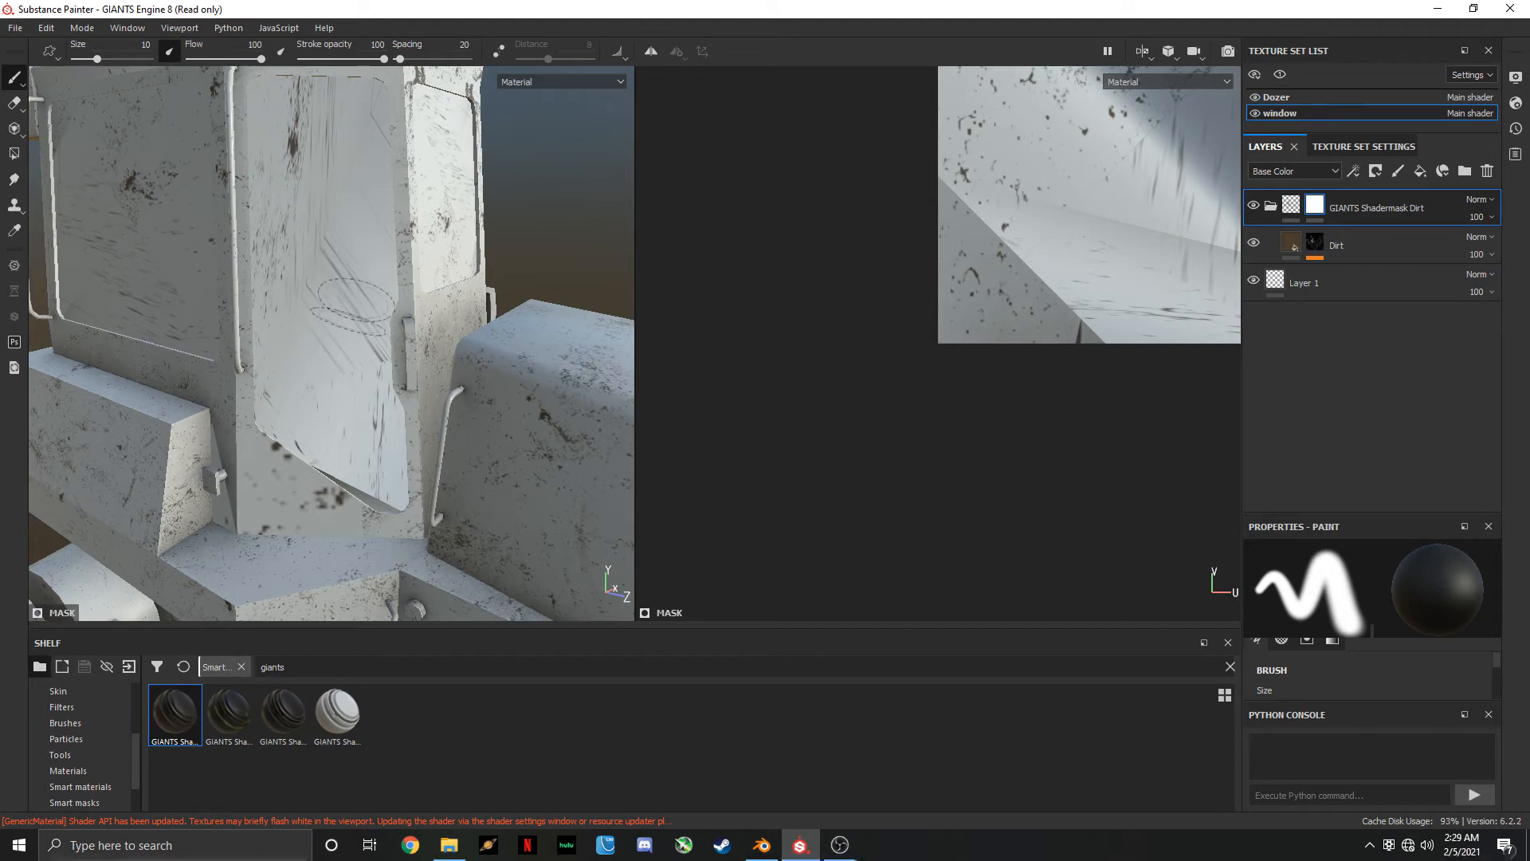
mouse_move(355, 328)
mouse_down()
mouse_move(342, 290)
mouse_move(308, 359)
mouse_move(294, 248)
mouse_move(330, 433)
mouse_move(356, 454)
mouse_move(312, 112)
mouse_move(300, 118)
mouse_move(355, 154)
mouse_move(300, 160)
mouse_move(307, 196)
mouse_move(330, 149)
mouse_up()
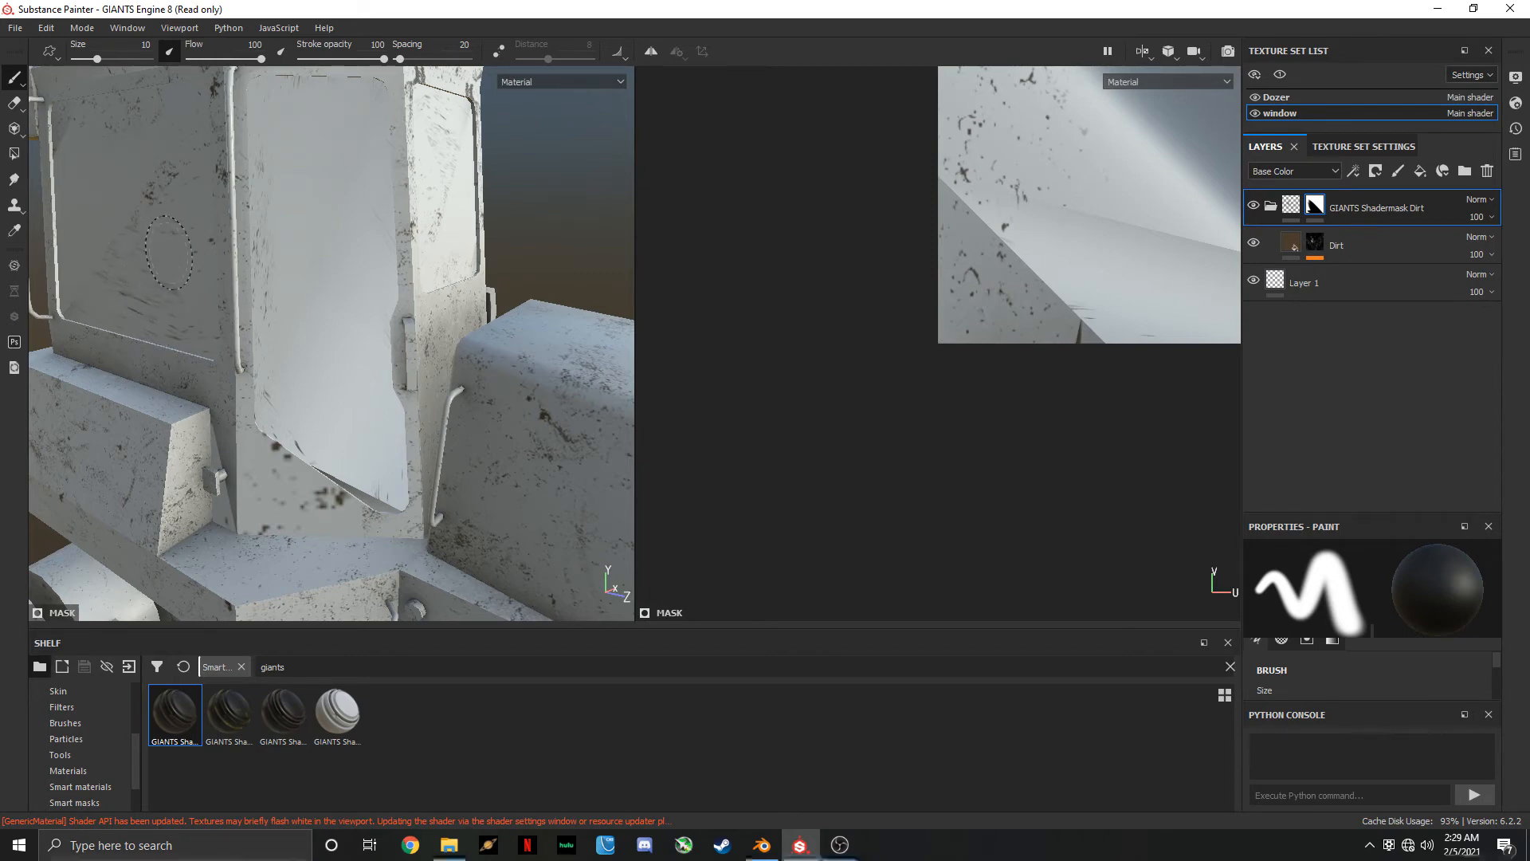
Delete the window set's GIANTS Shadermask Dirt folder and hide the window set
click(1487, 171)
click(1287, 96)
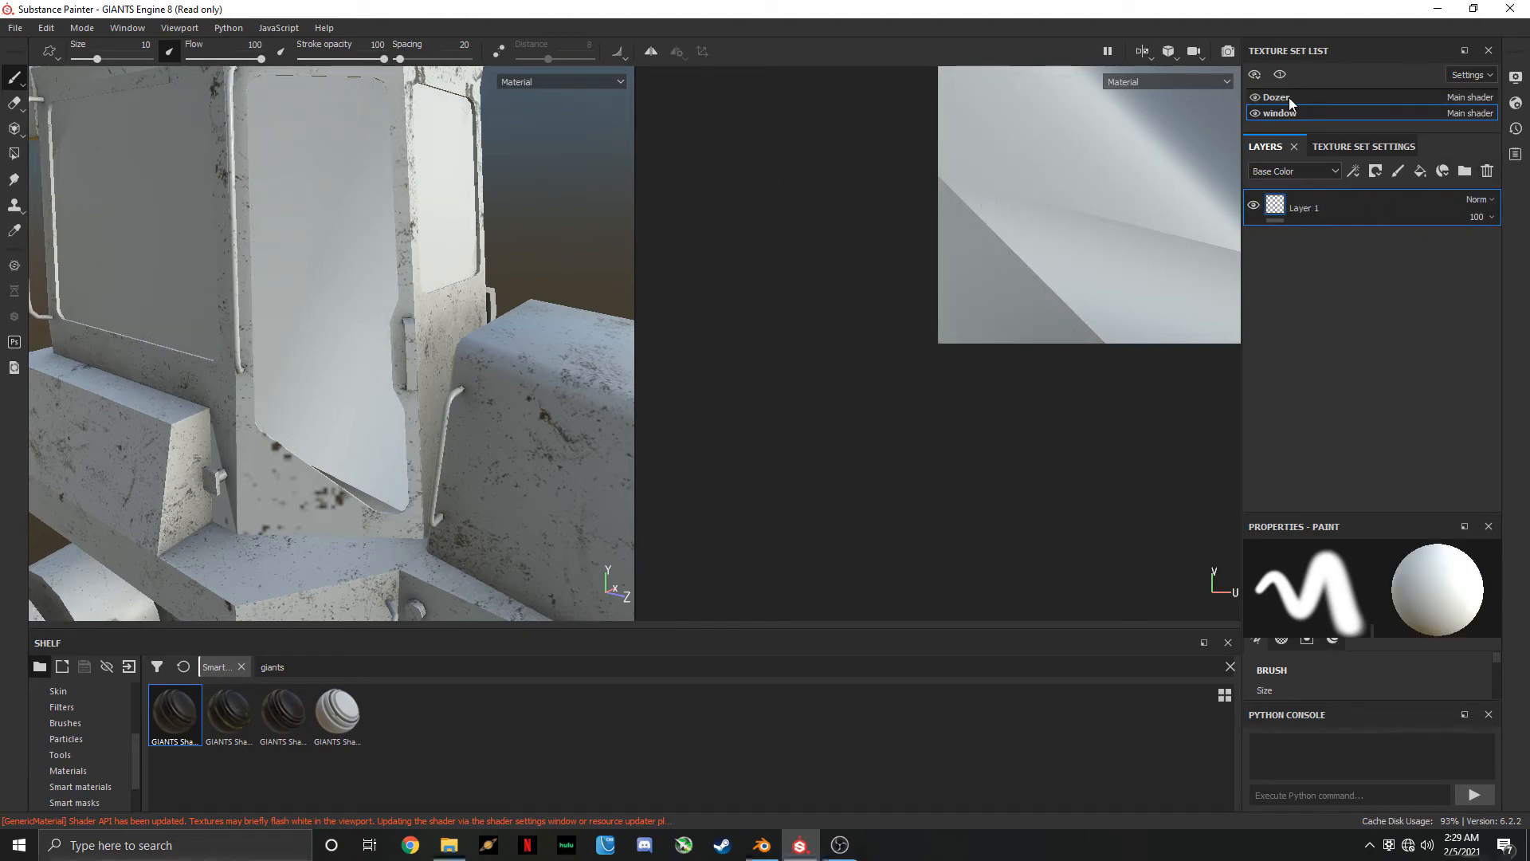
click(1261, 113)
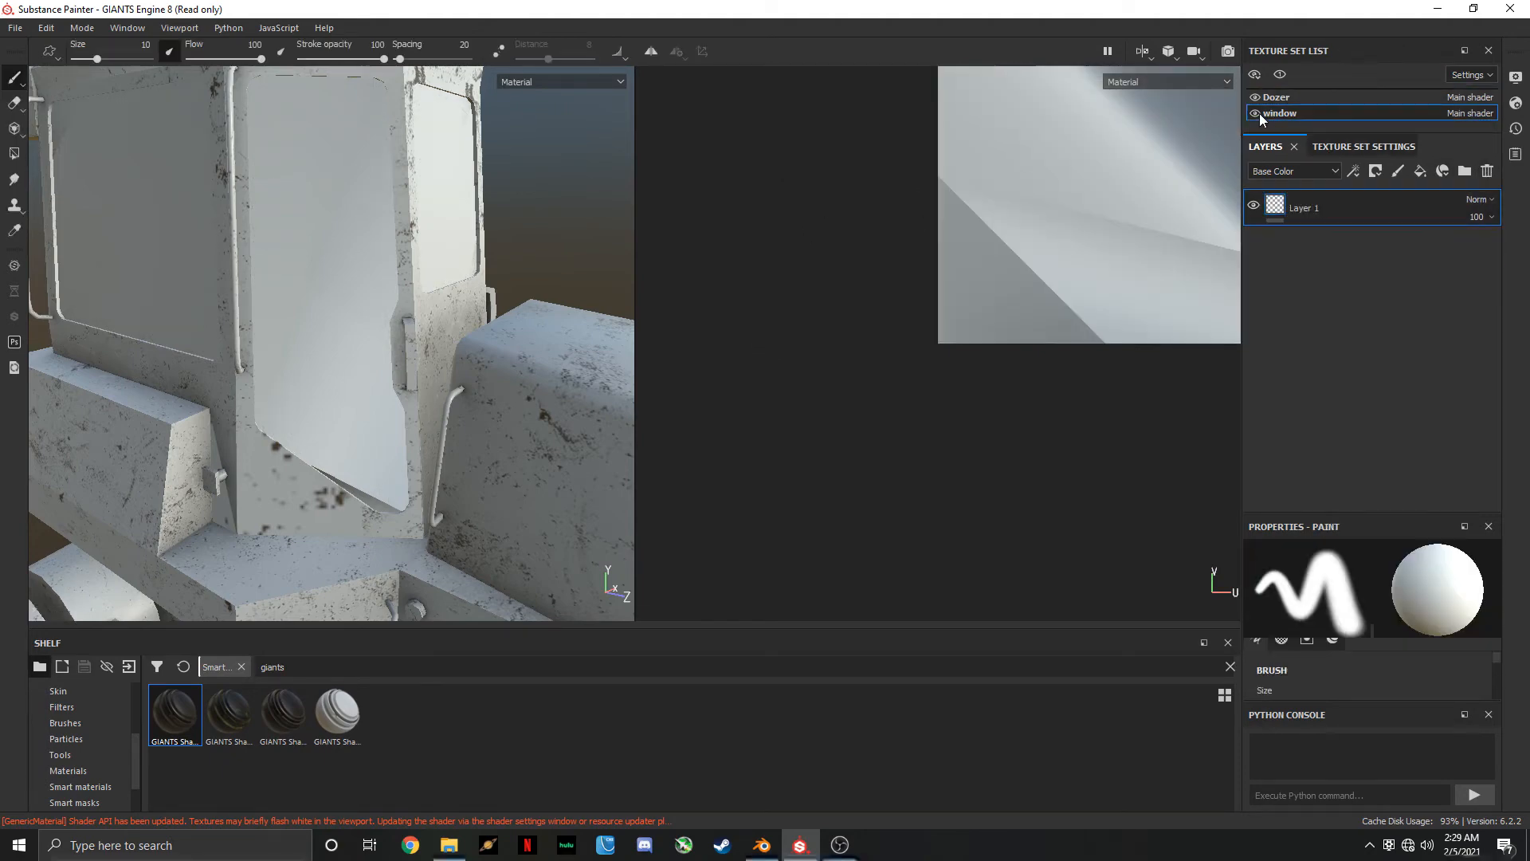
click(1256, 113)
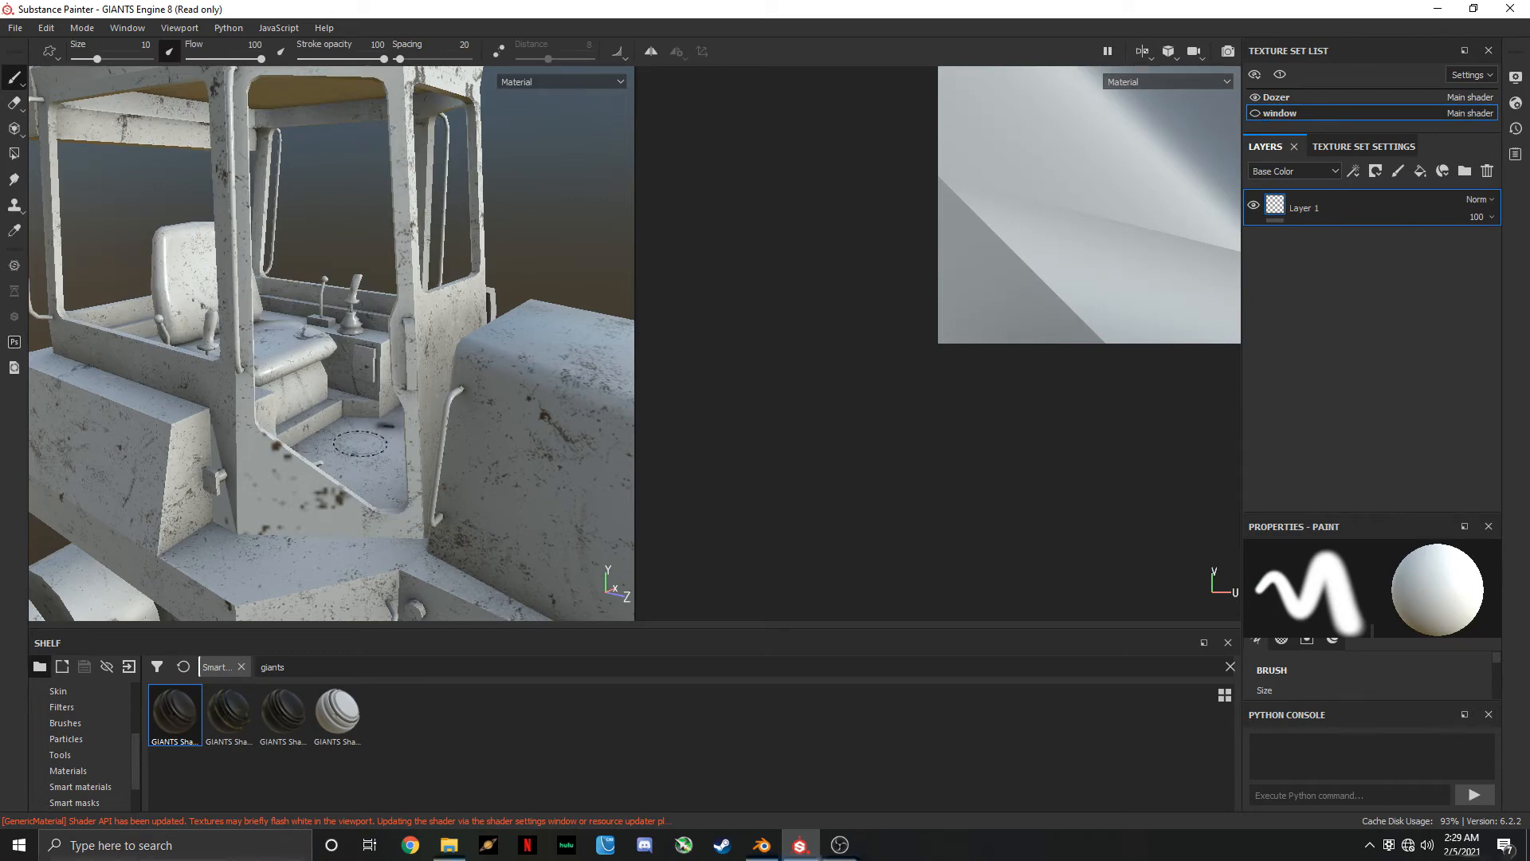
Duplicate the Dozer set's masked GIANTS Shadermask Dirt folder twice
click(1270, 96)
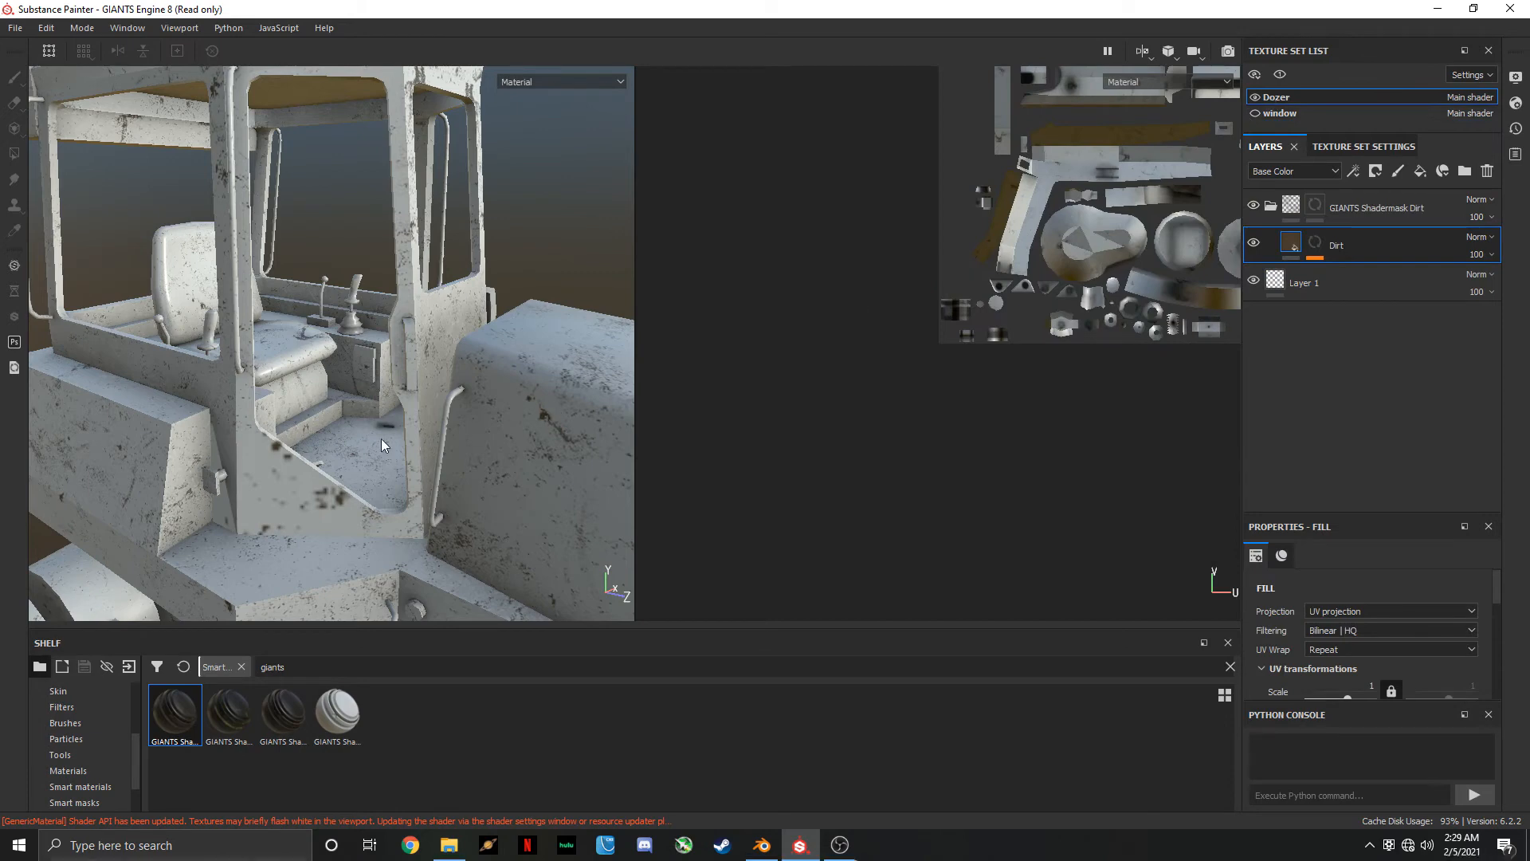
click(1383, 215)
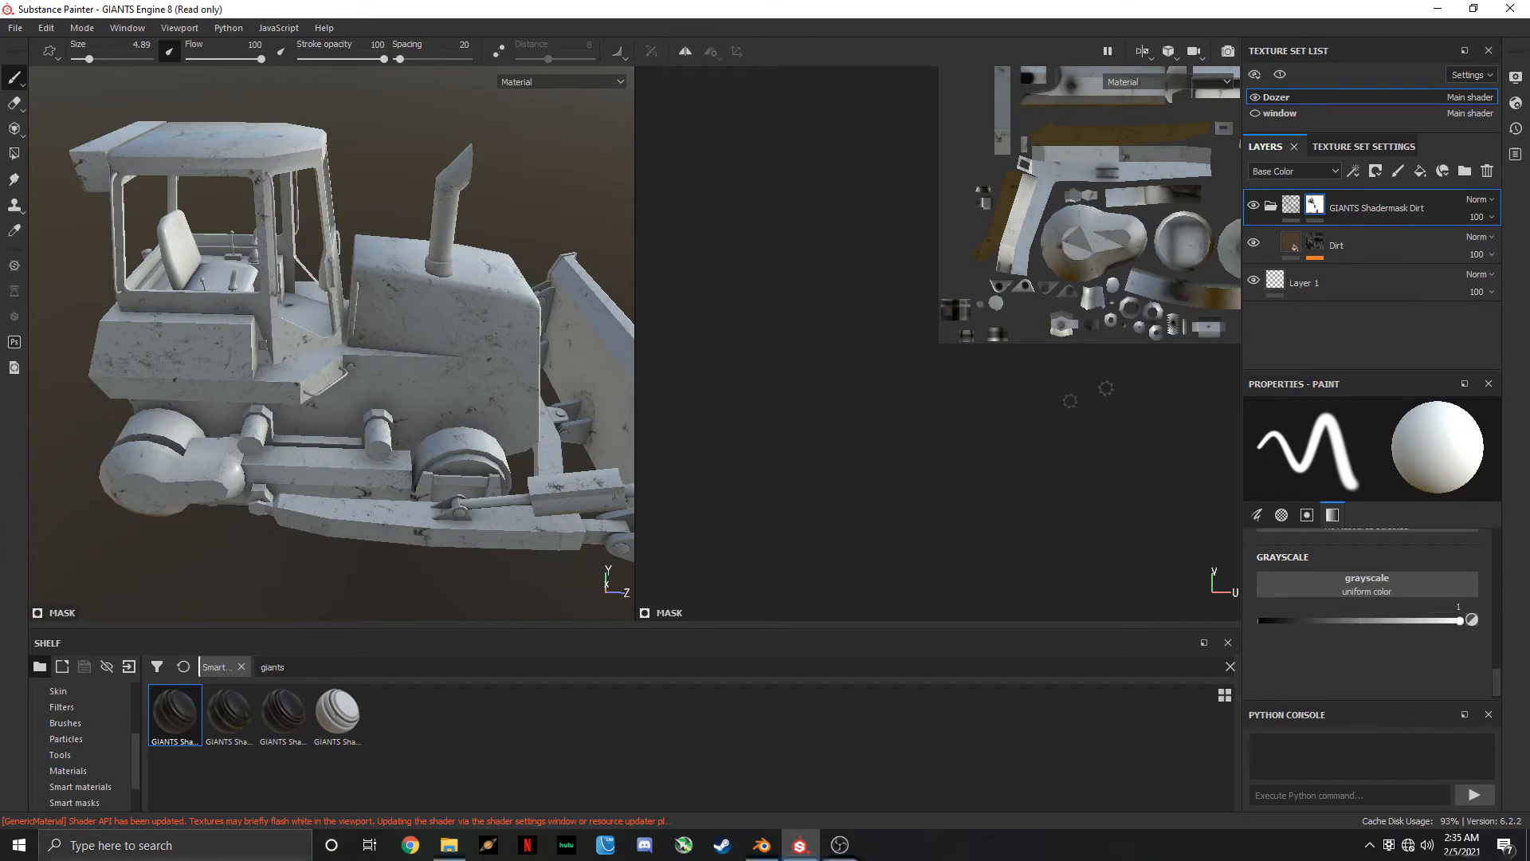
right_click(1362, 212)
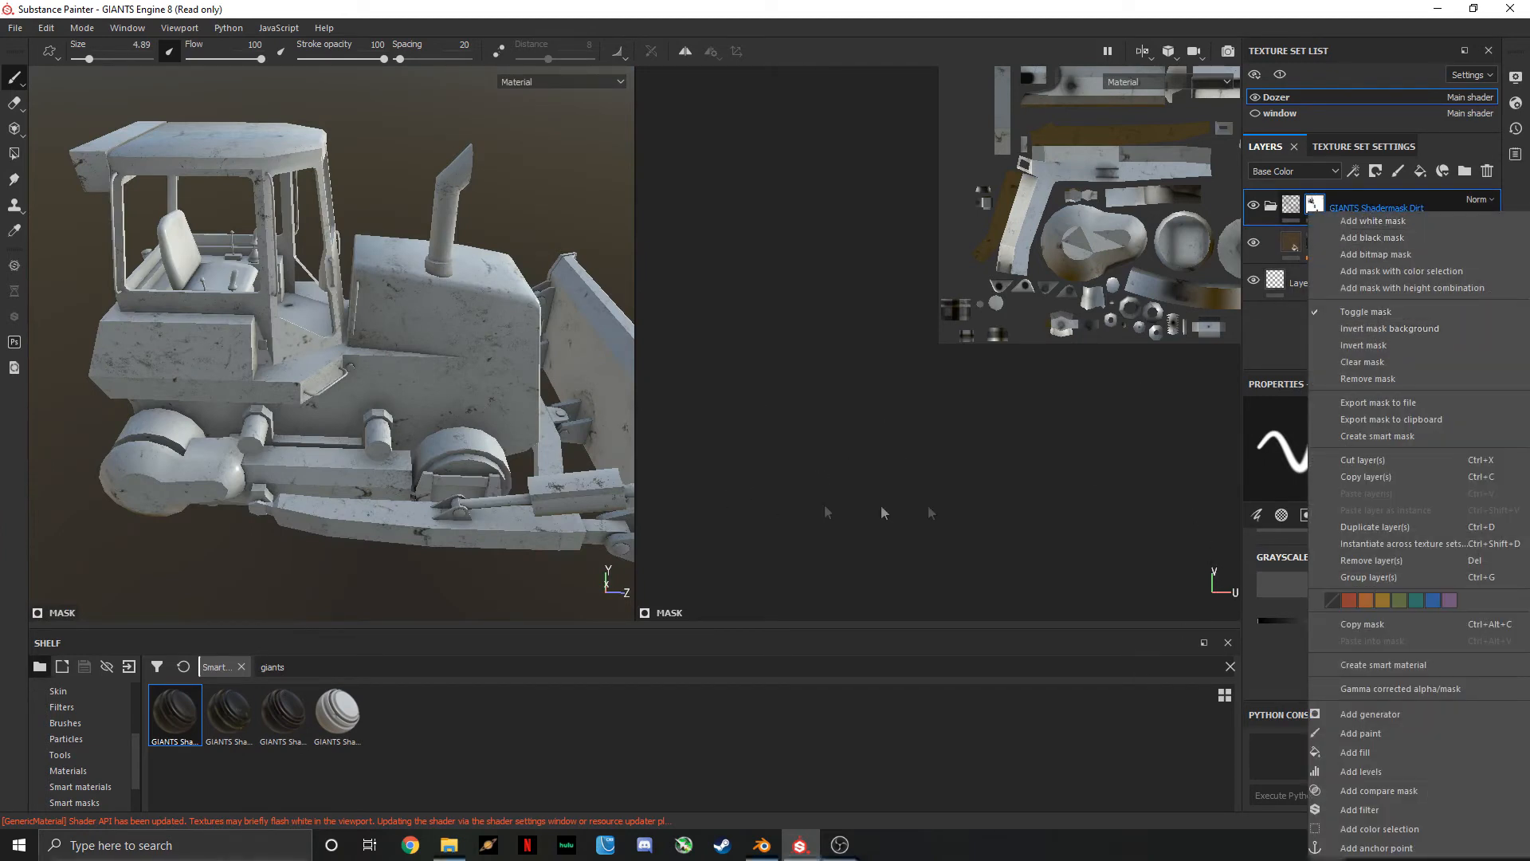
click(1409, 526)
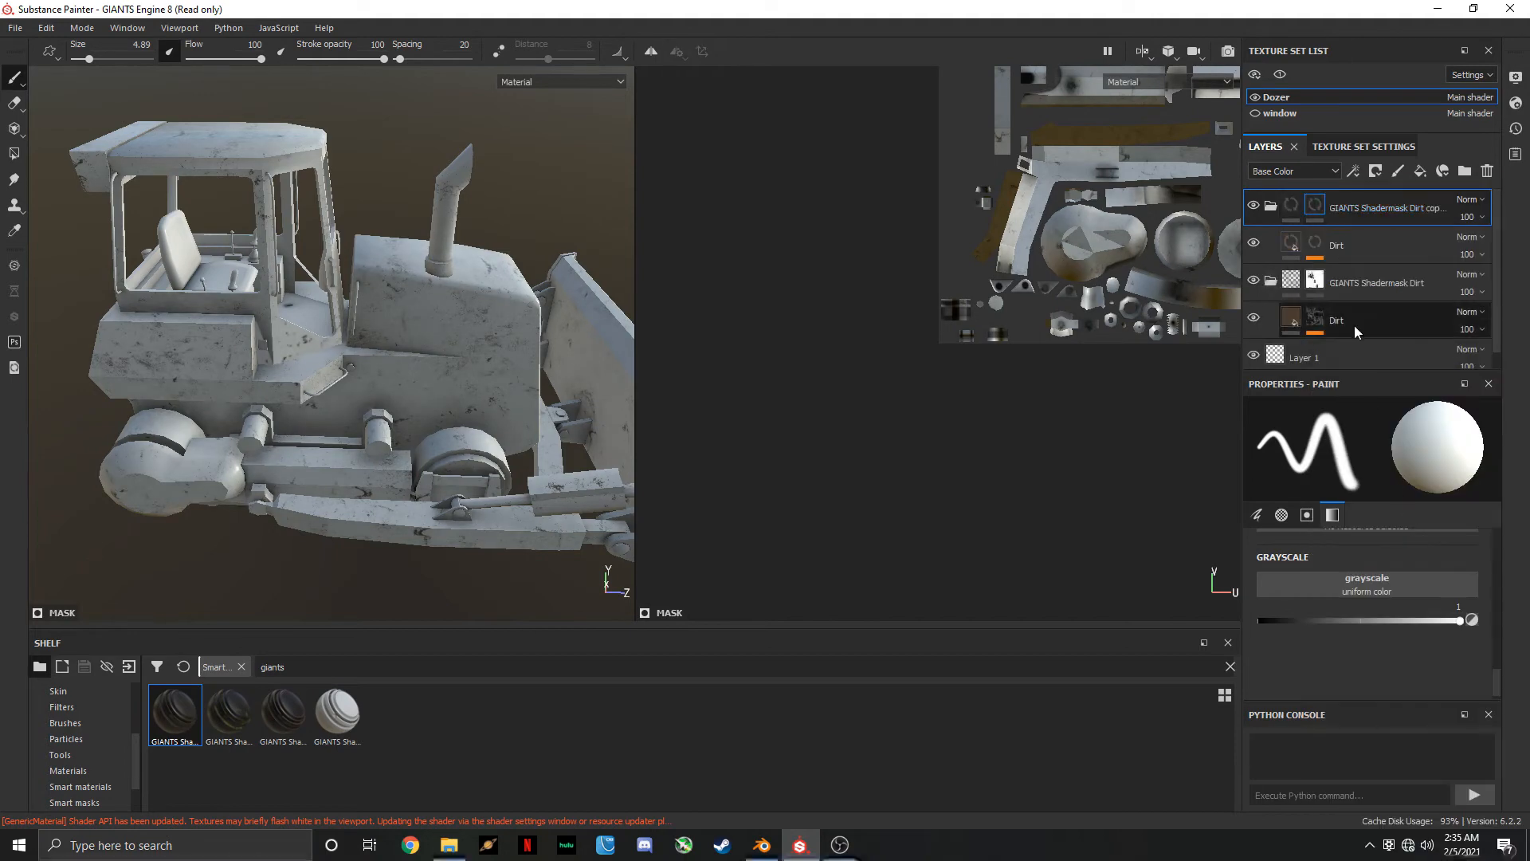
right_click(1312, 209)
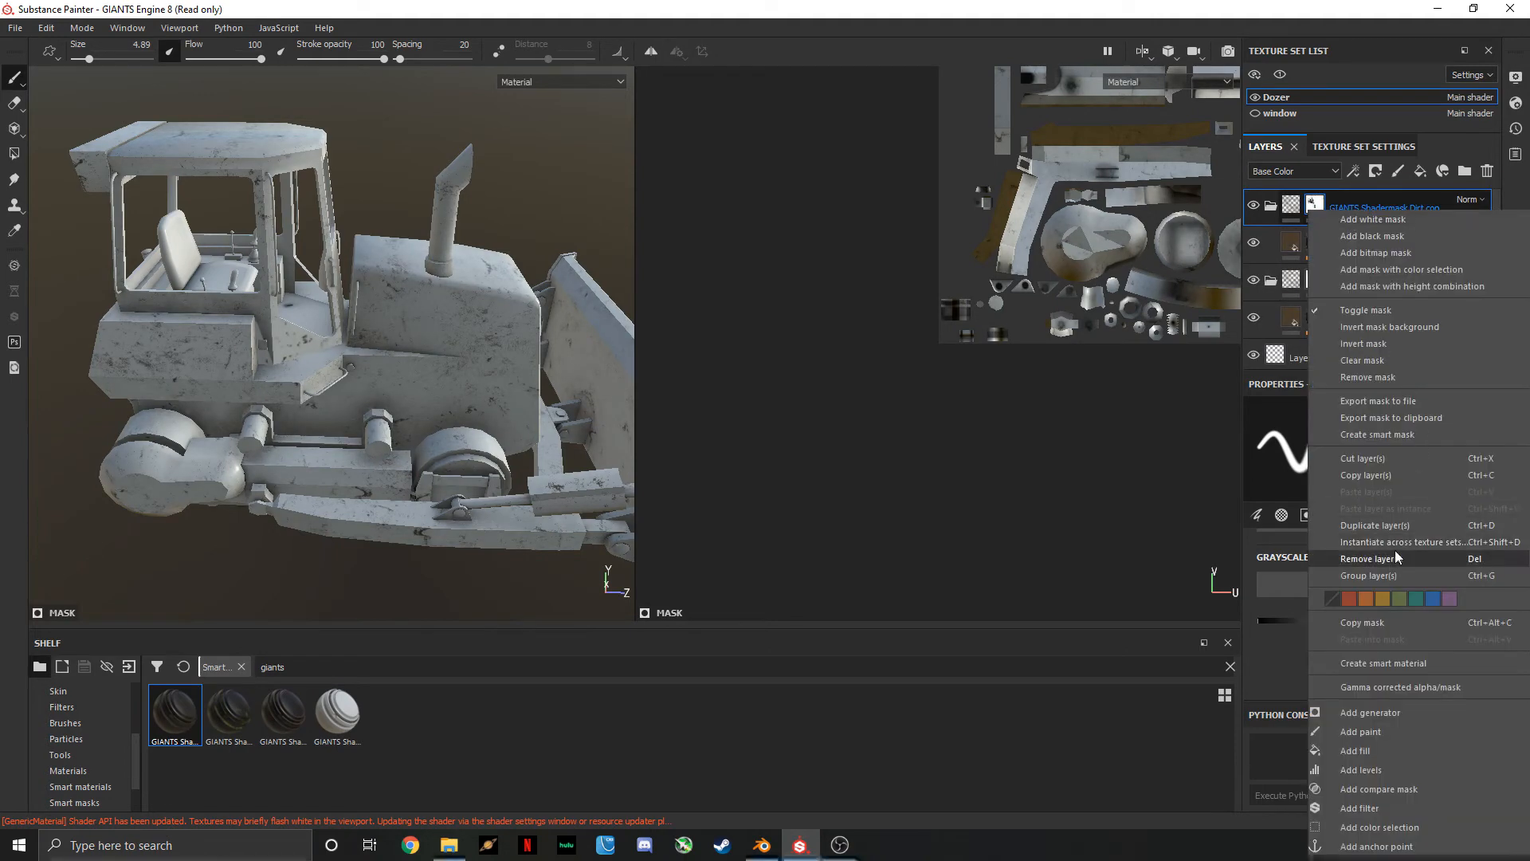
click(1398, 526)
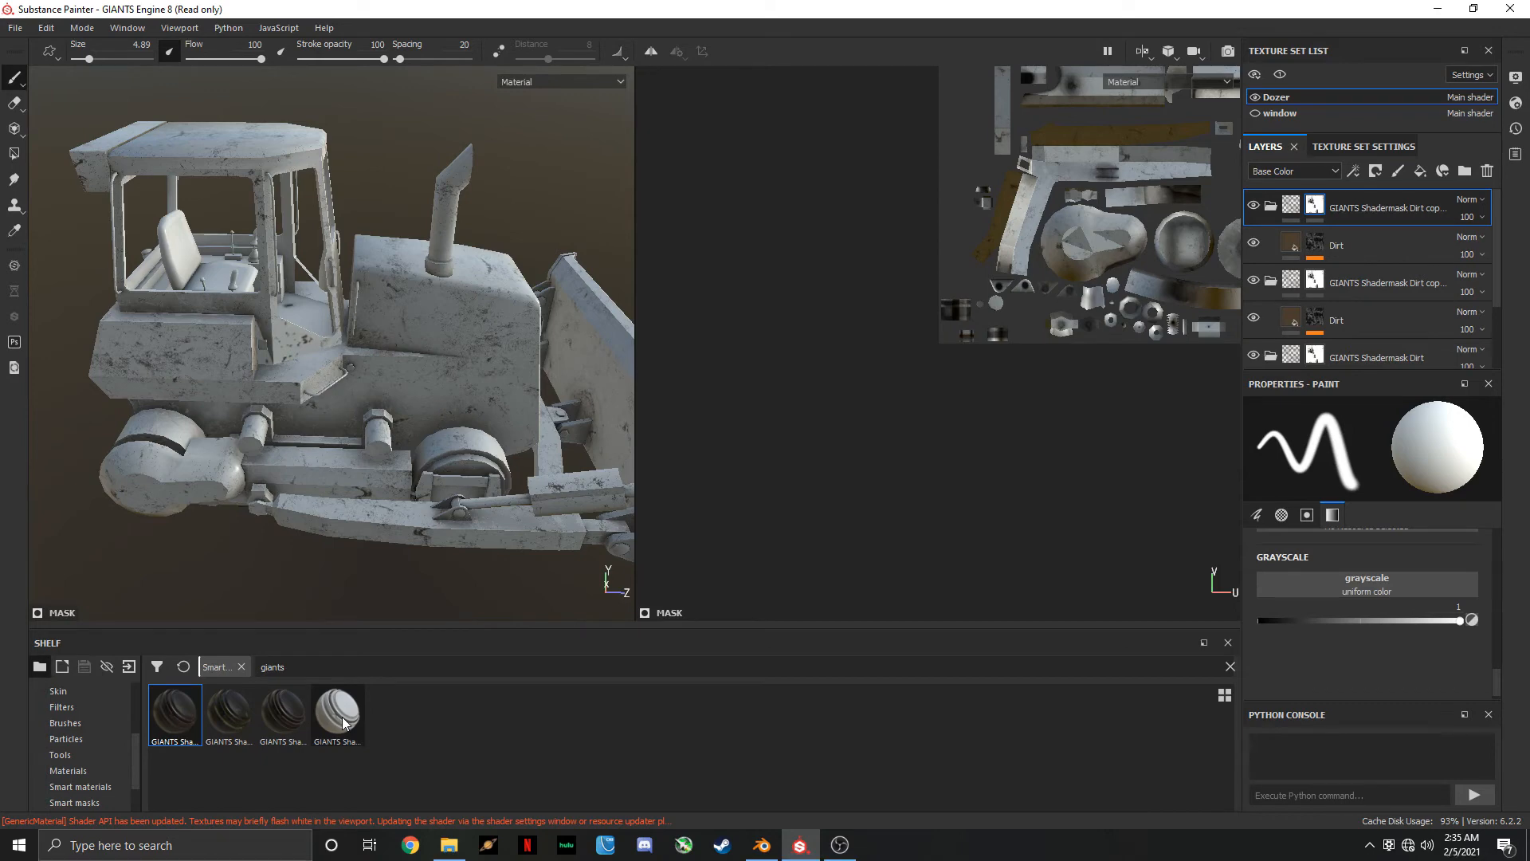
Apply GIANTS Shadermask Wear to the Dozer body and hide all three GIANTS Shadermask Dirt folders
drag(359, 715, 450, 338)
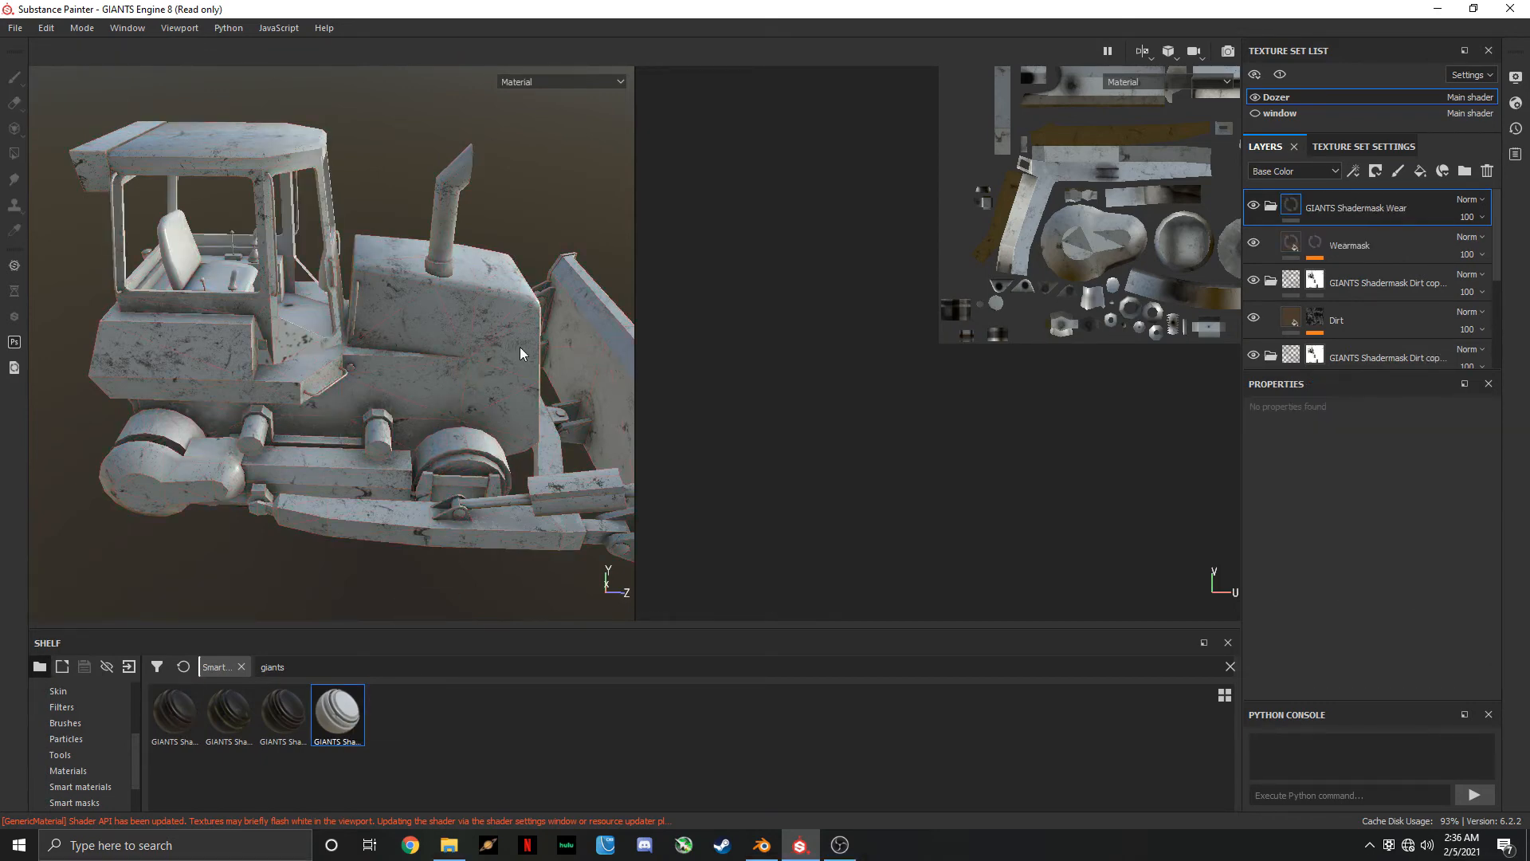
click(1253, 281)
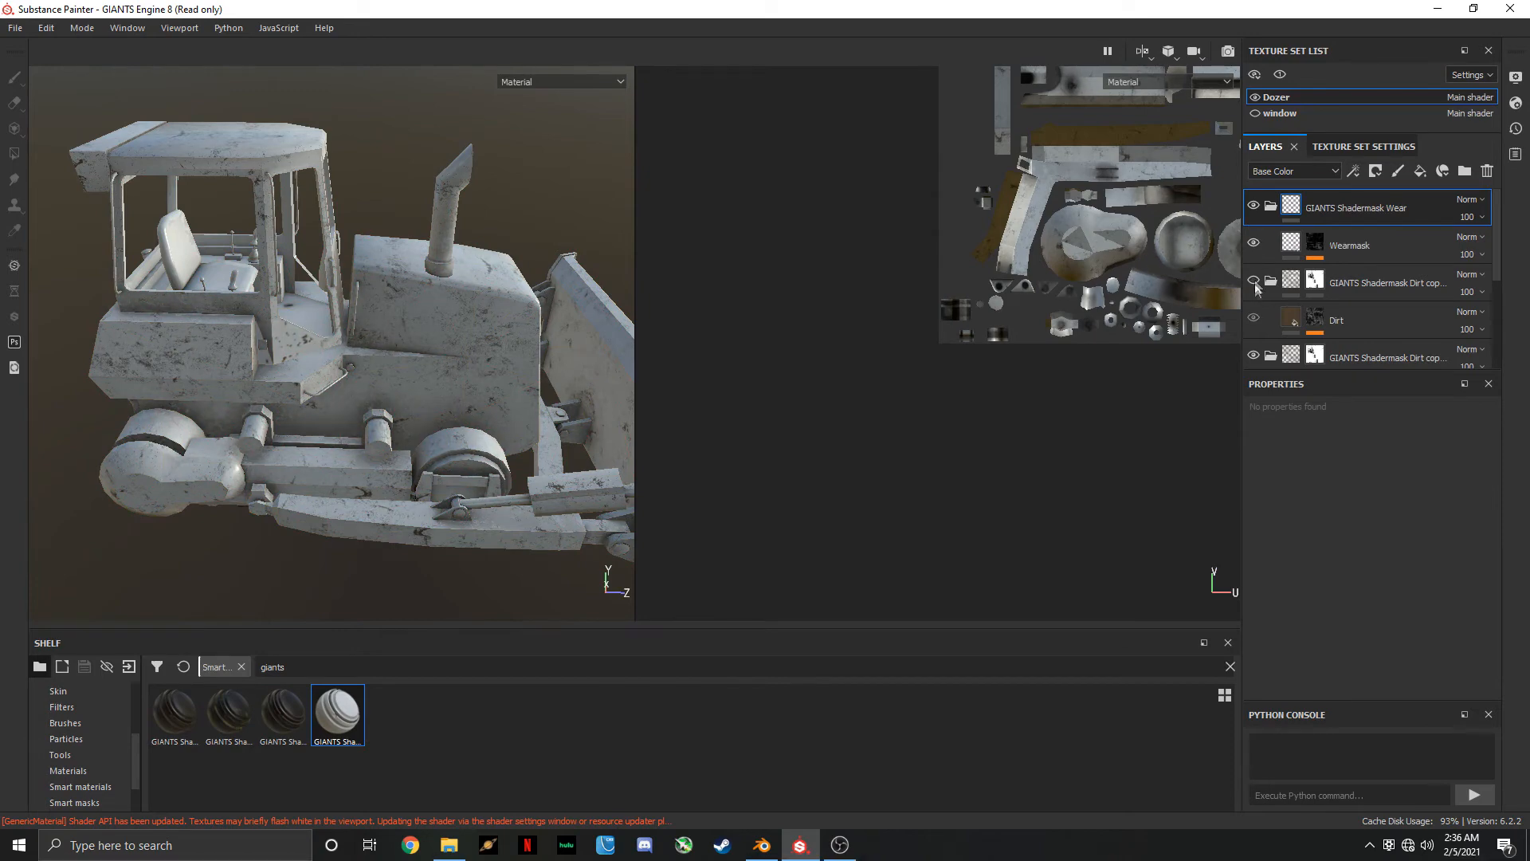
click(1253, 354)
scroll(1347, 333, down, 2)
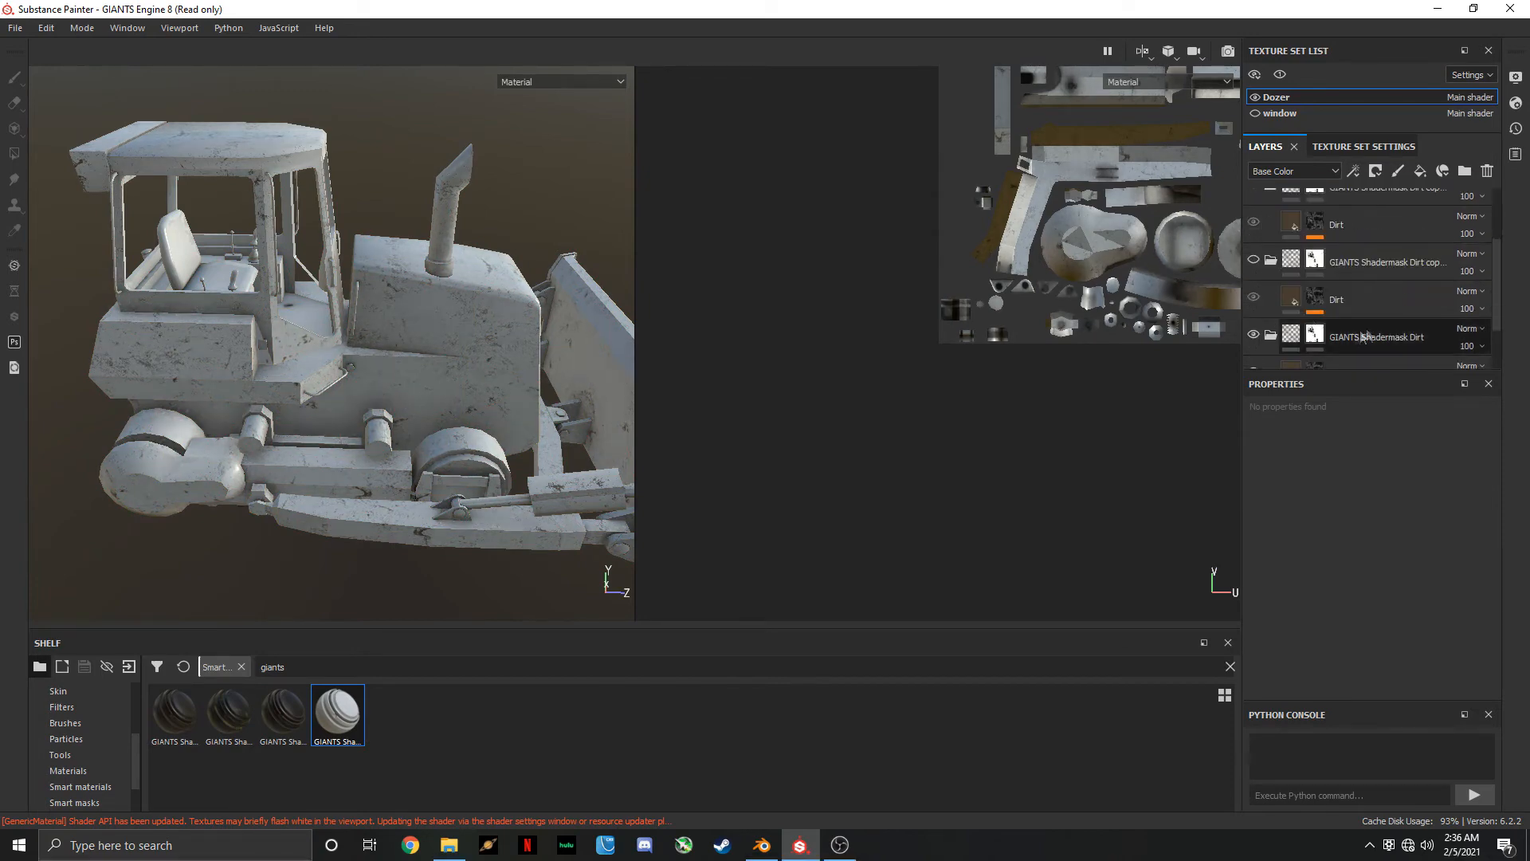
click(1254, 334)
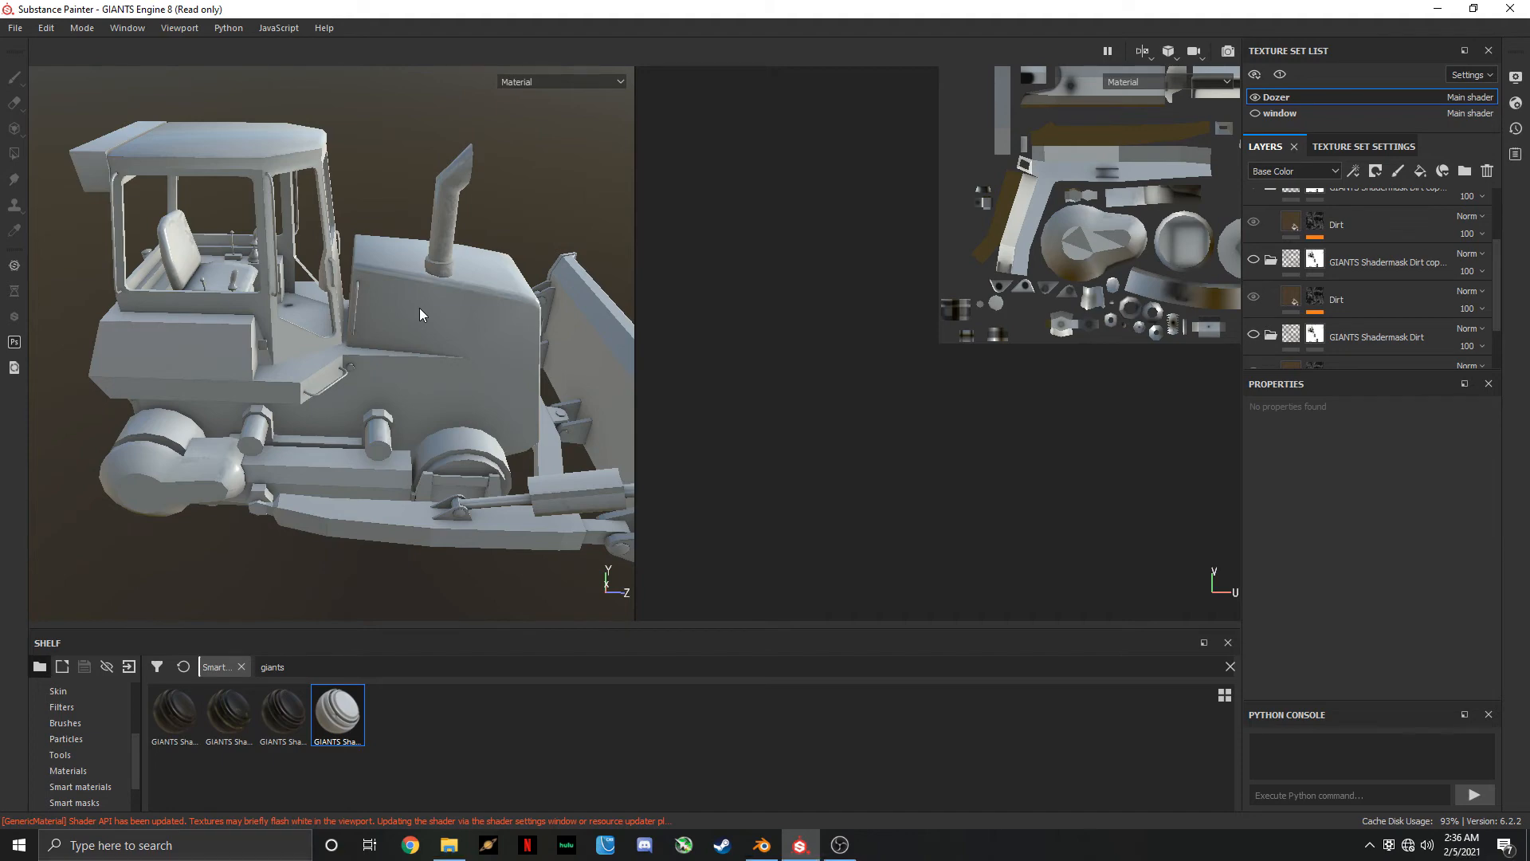
In the Wearmask layer's lowest Mask Editor generator, set Curvature Opacity to 0.6, judging the wear on the exhaust pipe
alt+drag(464, 323, 281, 351)
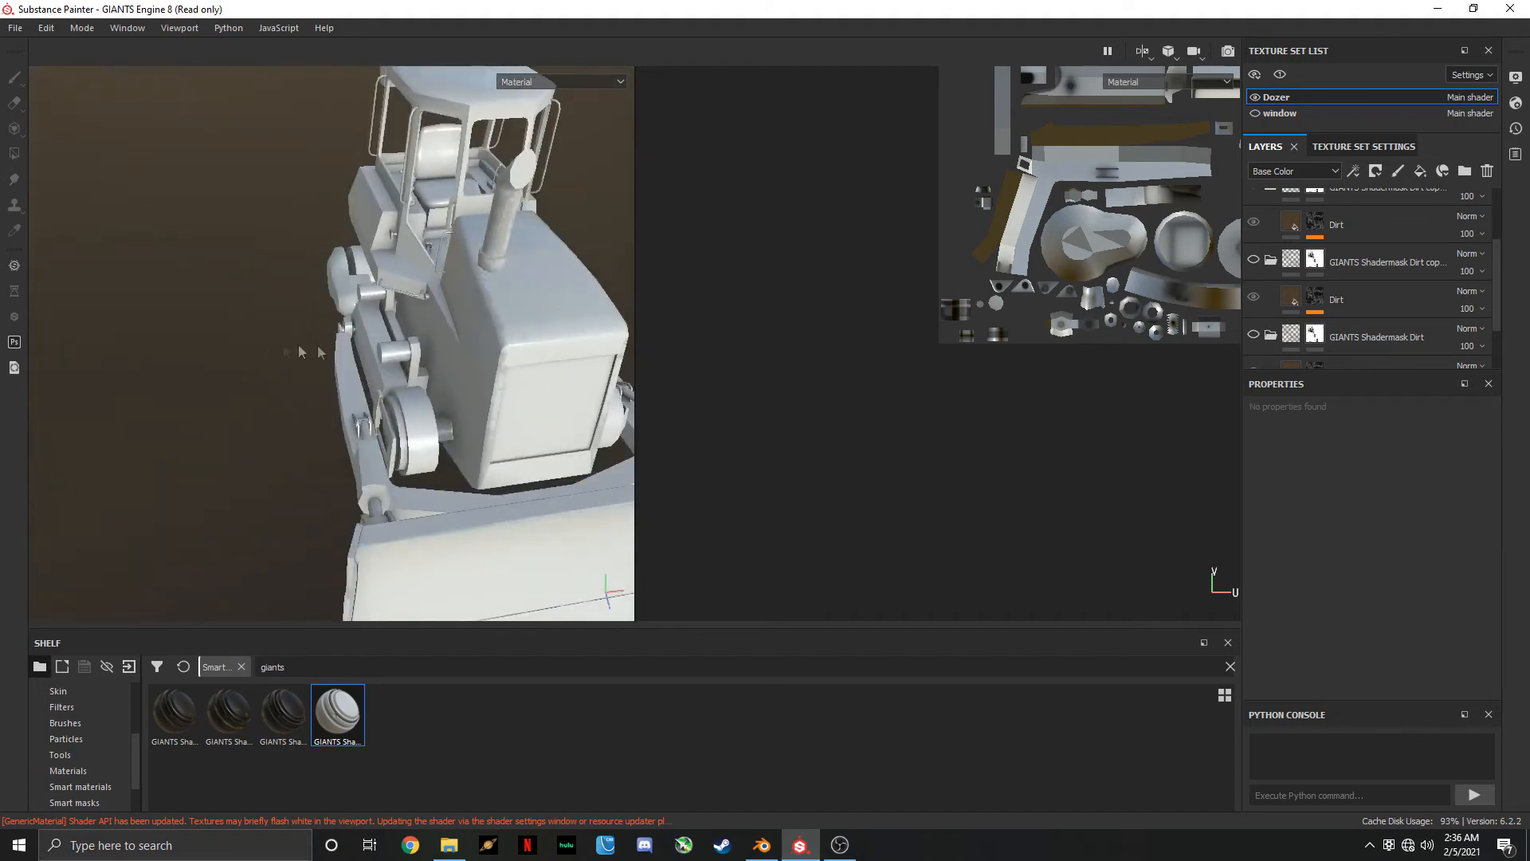
scroll(437, 342, up, 3)
alt+drag(558, 308, 396, 460)
scroll(388, 399, up, 4)
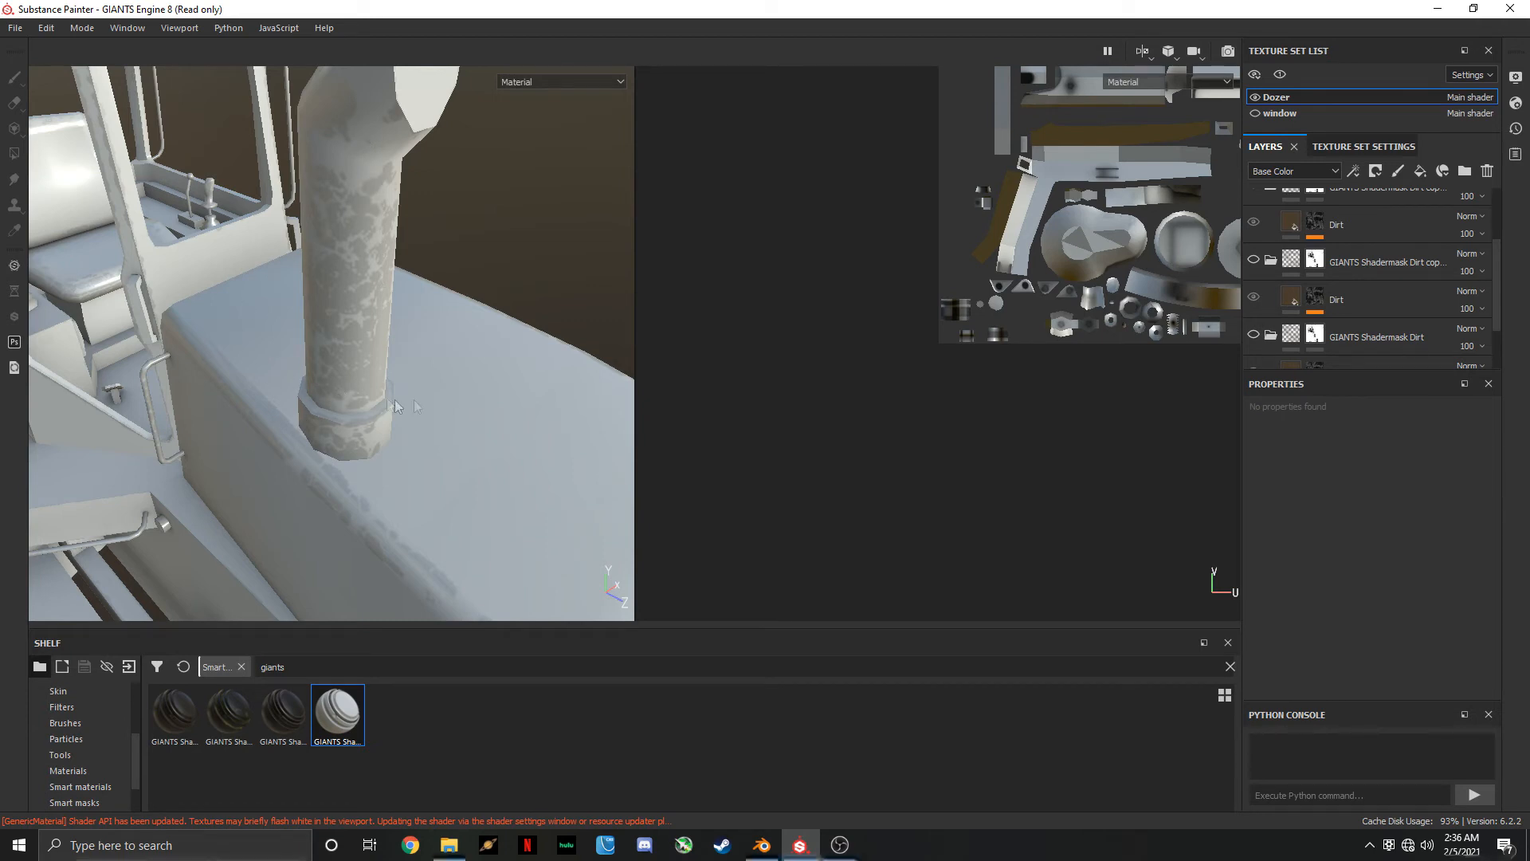
scroll(1356, 264, up, 2)
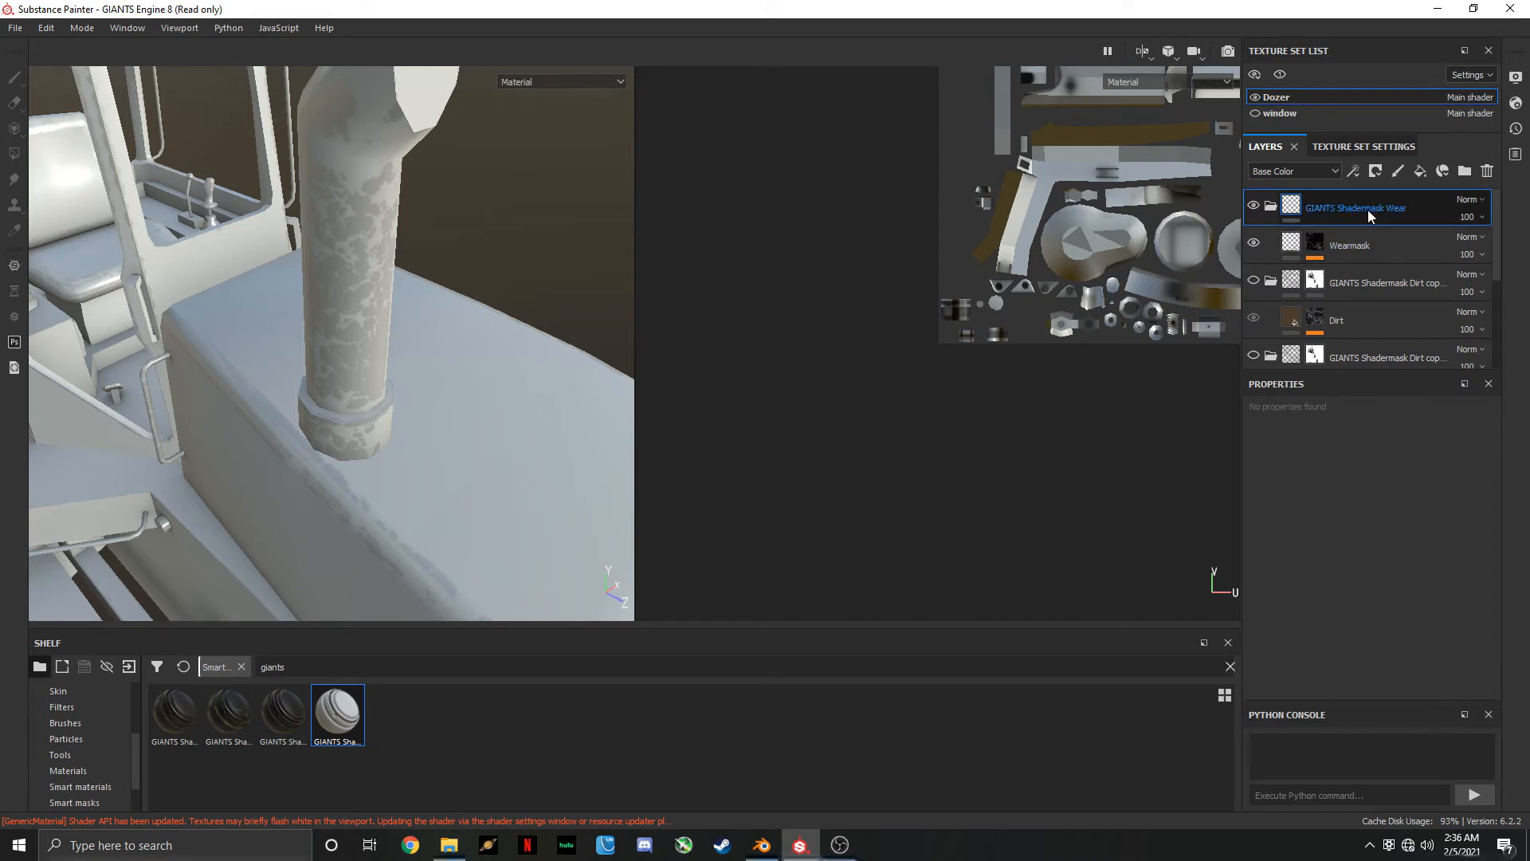
click(1316, 244)
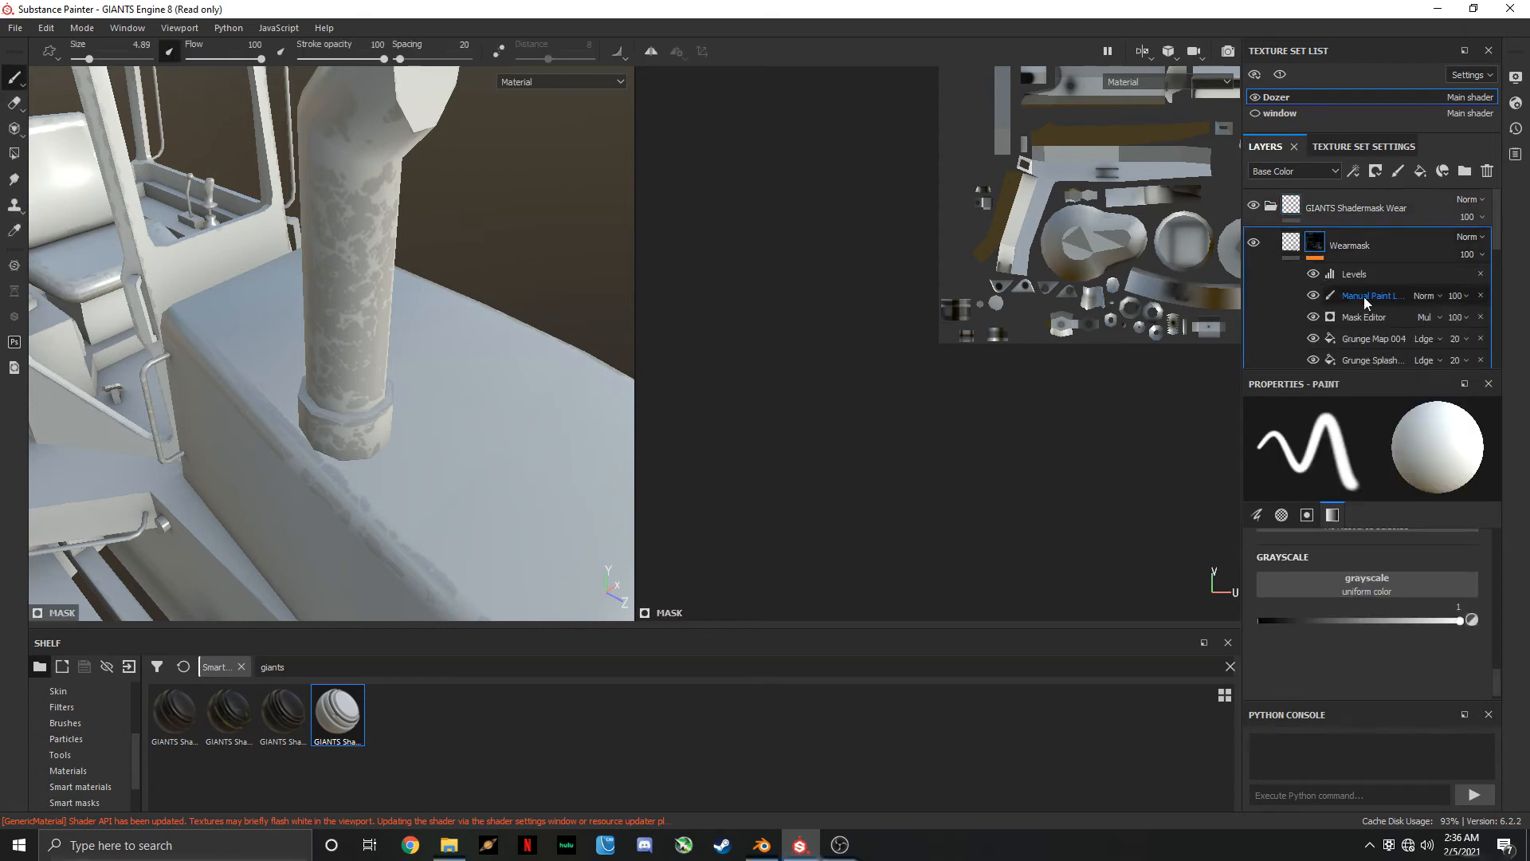
scroll(1351, 329, down, 2)
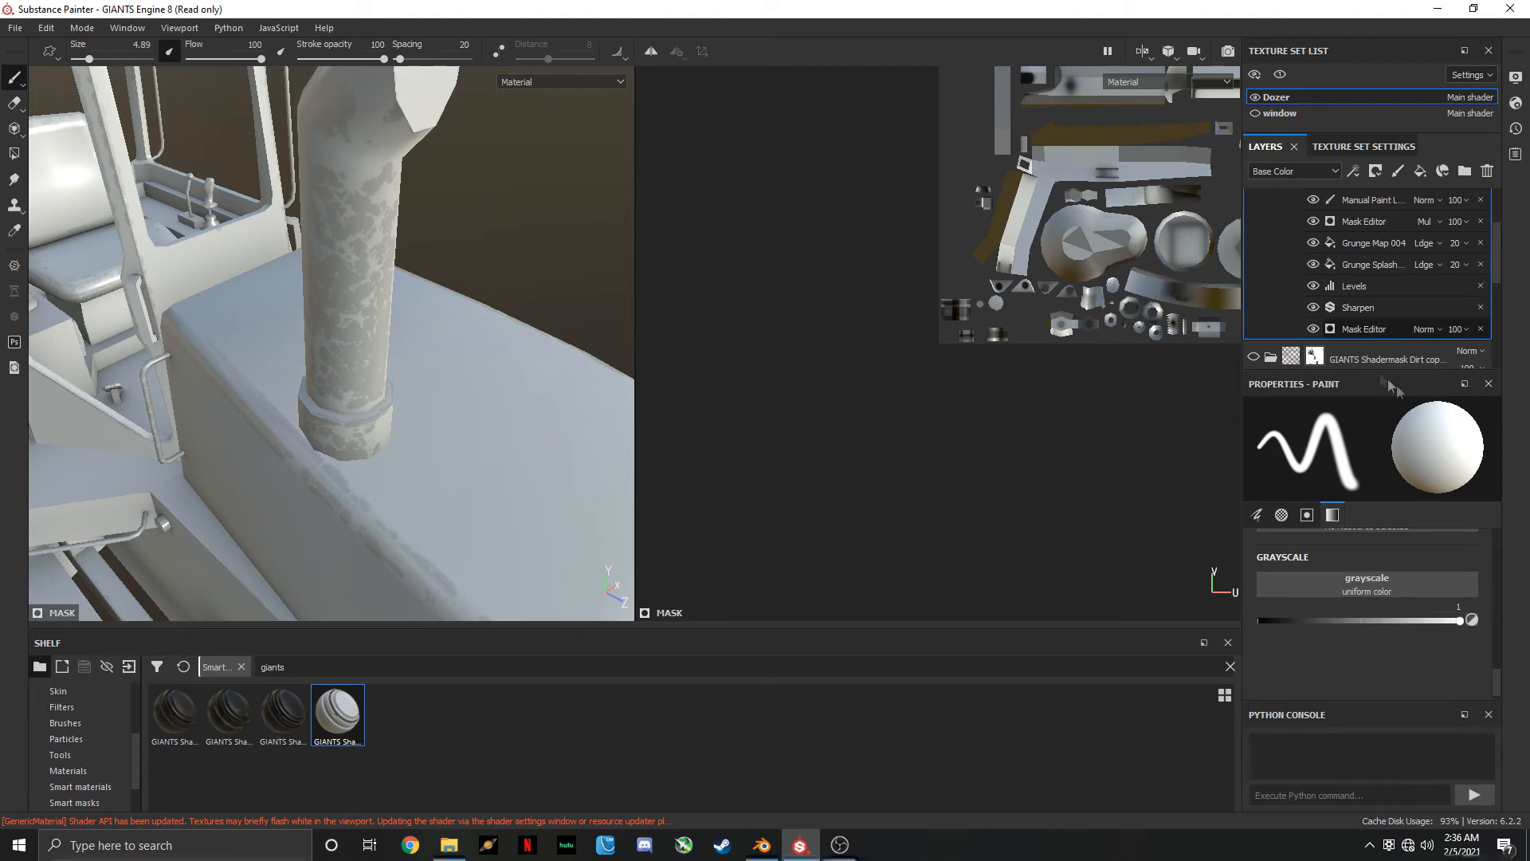
click(1364, 328)
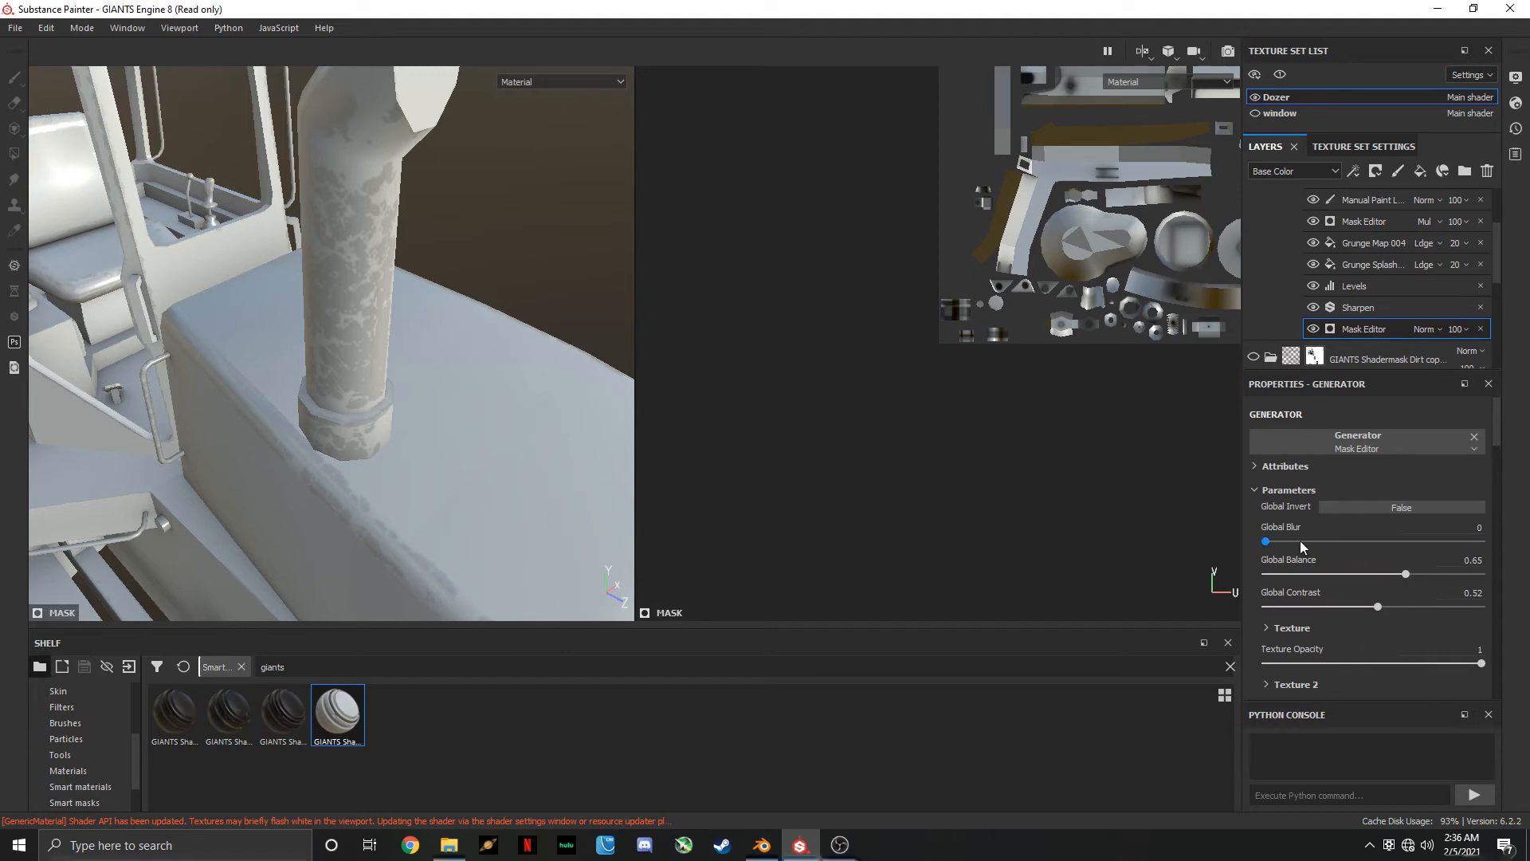
scroll(1299, 540, down, 3)
scroll(1328, 602, down, 1)
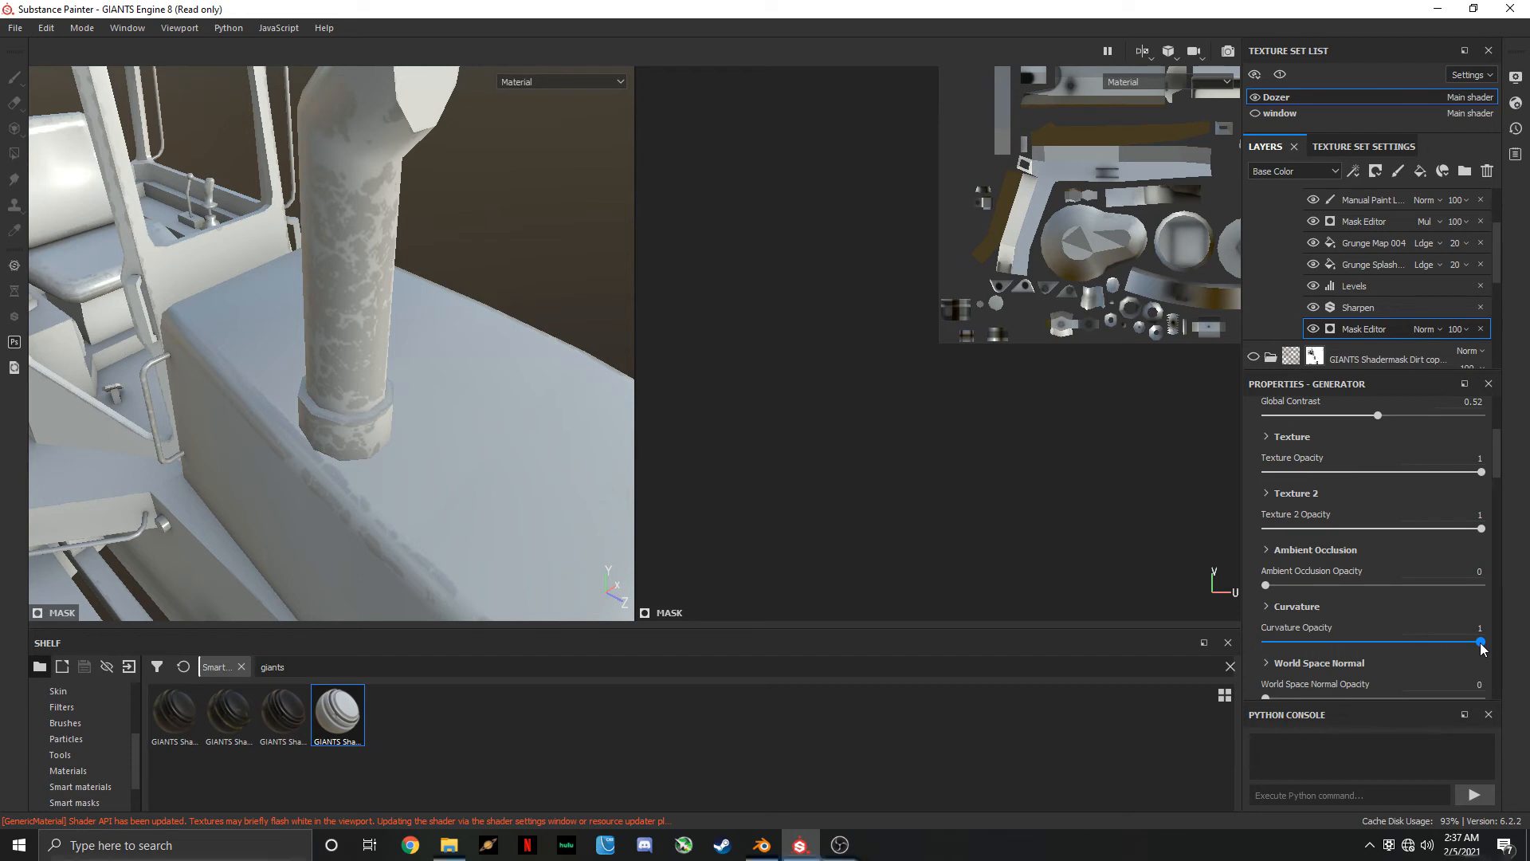
mouse_move(1482, 645)
mouse_down()
mouse_move(1358, 649)
mouse_move(1489, 644)
mouse_up()
drag(1482, 642, 1393, 654)
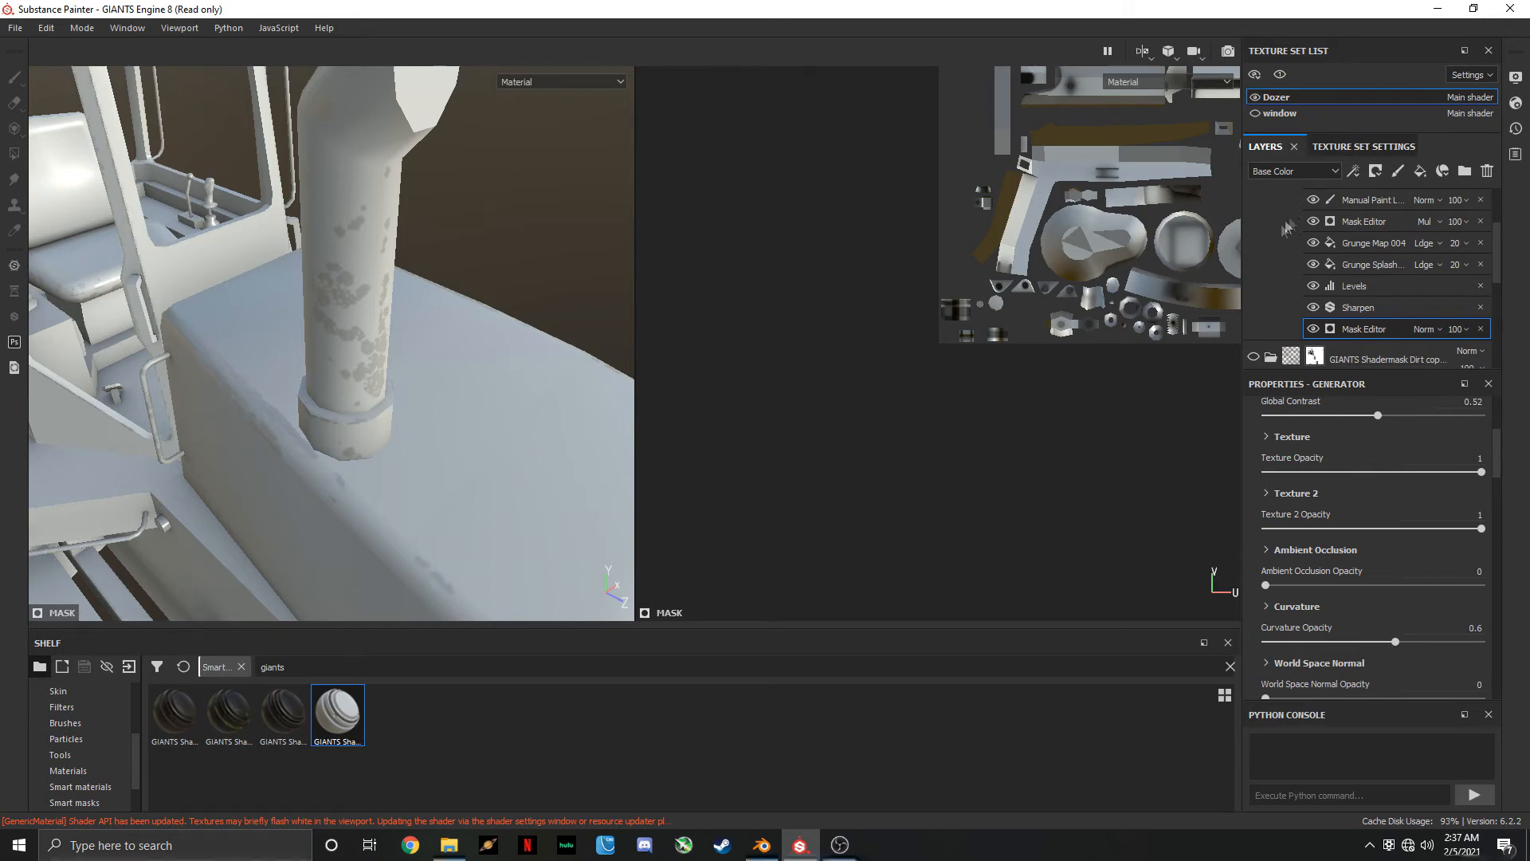
Add a white mask to the GIANTS Shadermask Wear folder
scroll(1347, 239, up, 3)
click(1339, 207)
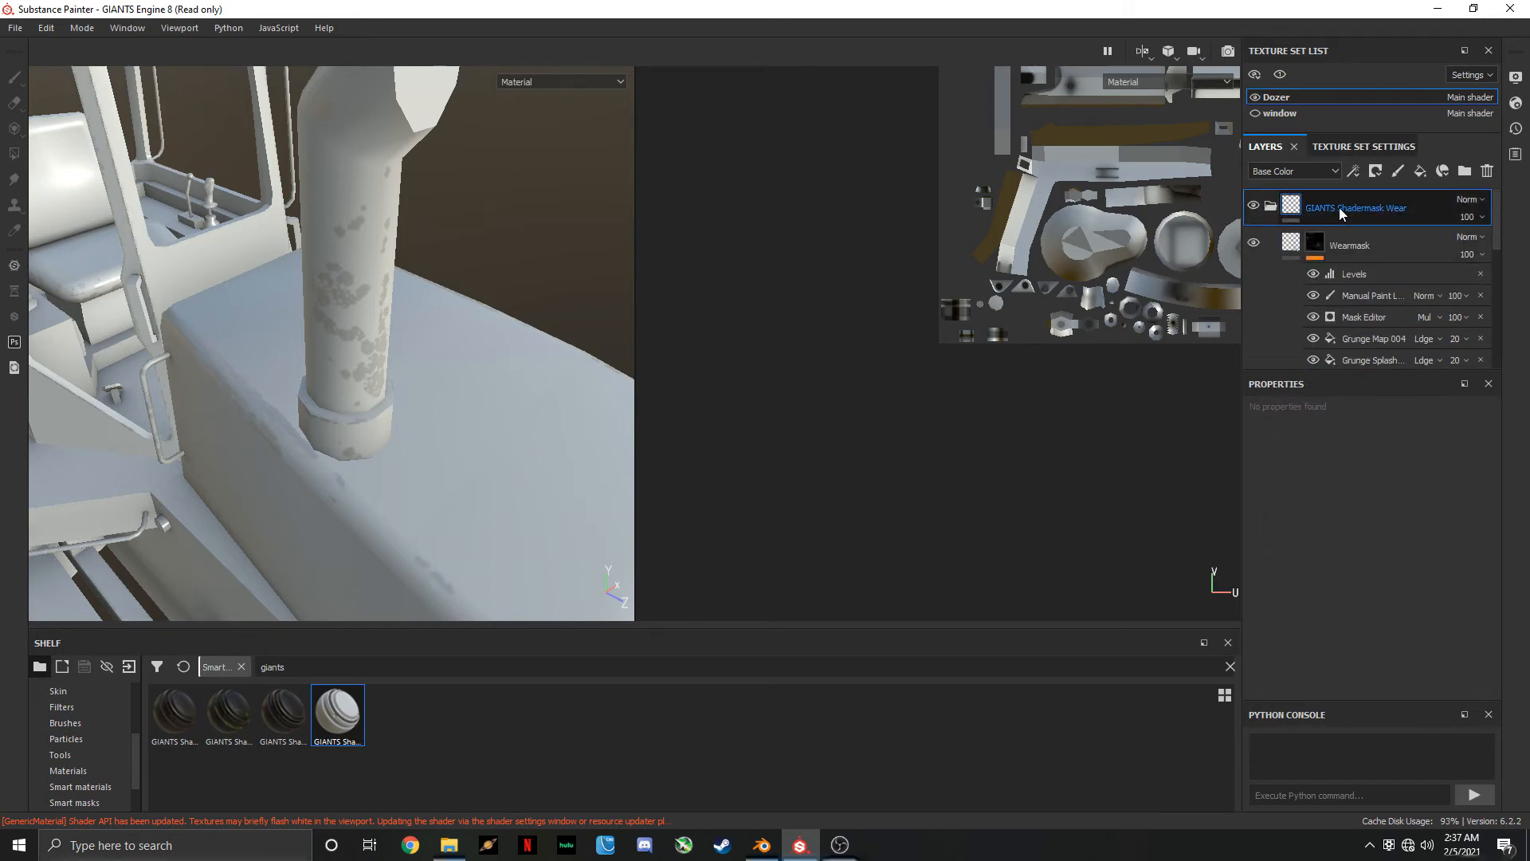
right_click(1339, 207)
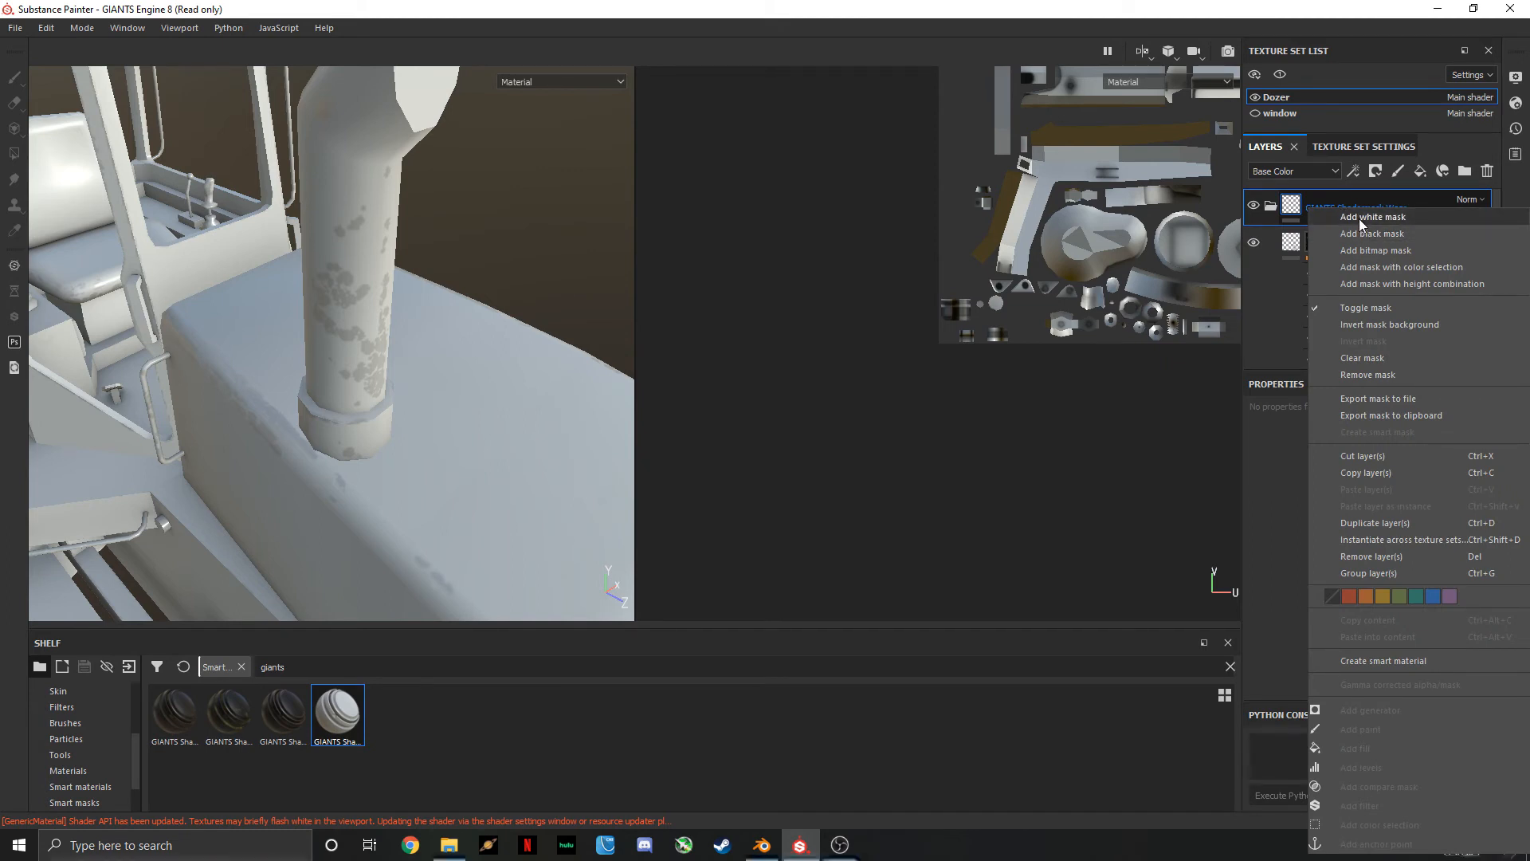
click(1360, 218)
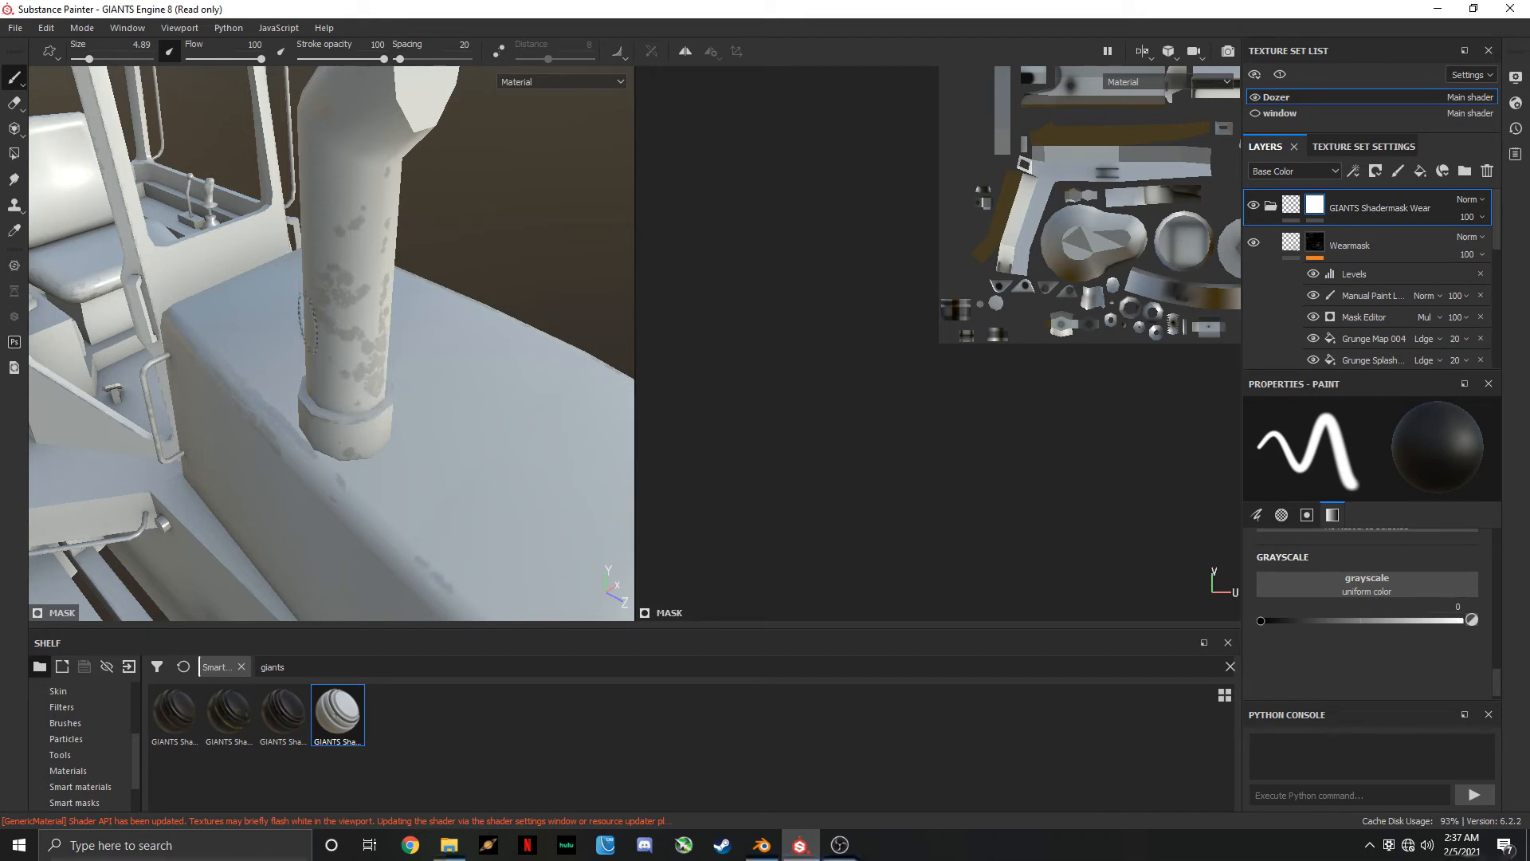
Paint black on the GIANTS Shadermask Wear folder's mask to erase the wear all around the exhaust pipe
mouse_move(342, 307)
mouse_down()
mouse_move(353, 390)
mouse_move(386, 200)
mouse_move(337, 123)
mouse_up()
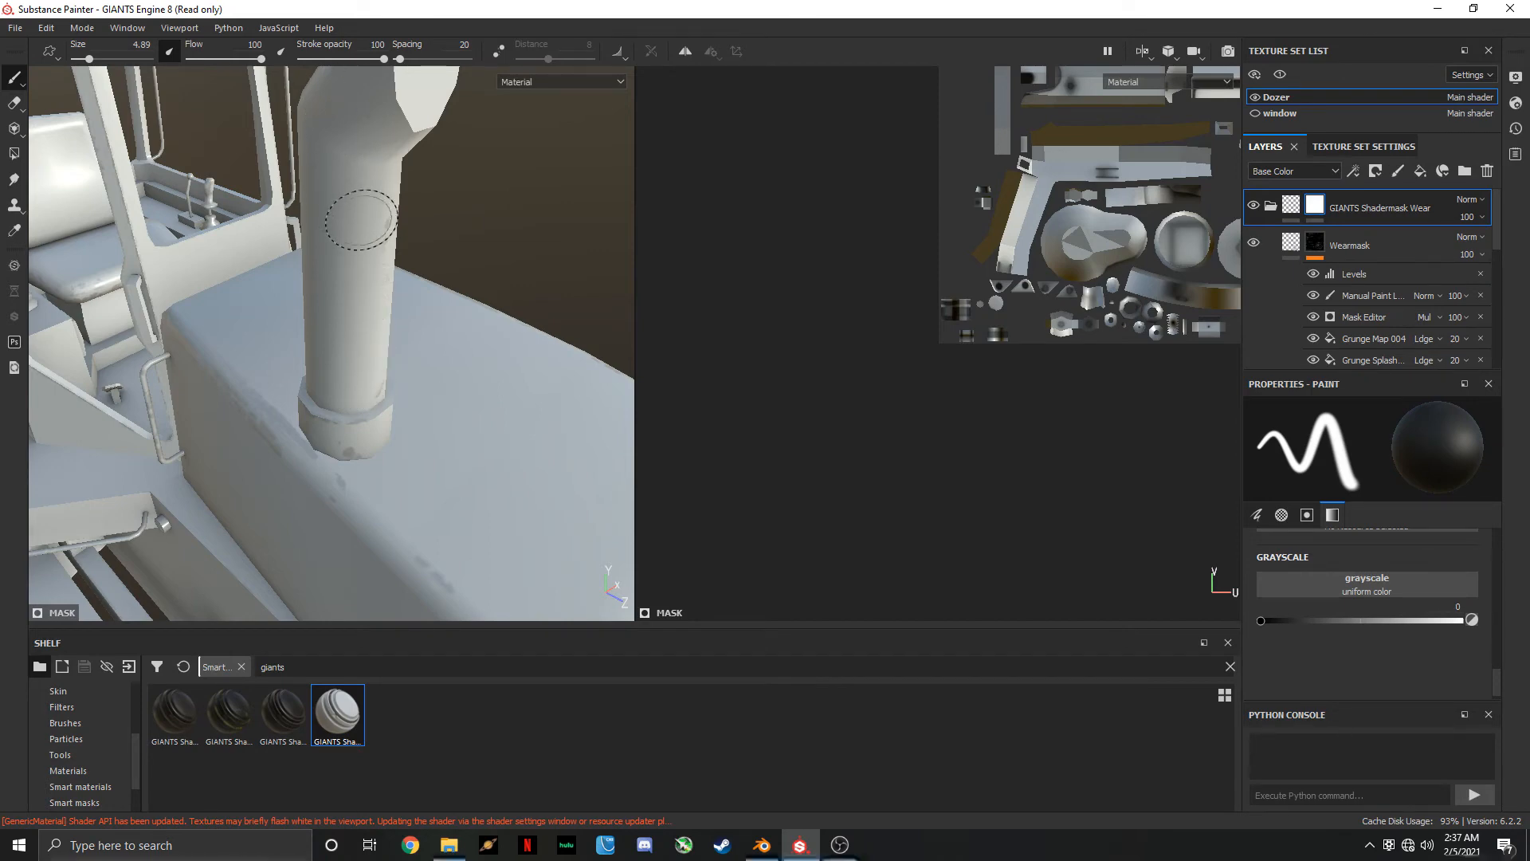
alt+drag(375, 271, 454, 392)
mouse_move(454, 392)
alt+middle_down()
mouse_move(434, 481)
mouse_move(366, 396)
alt+middle_up()
scroll(437, 460, up, 2)
scroll(365, 396, up, 3)
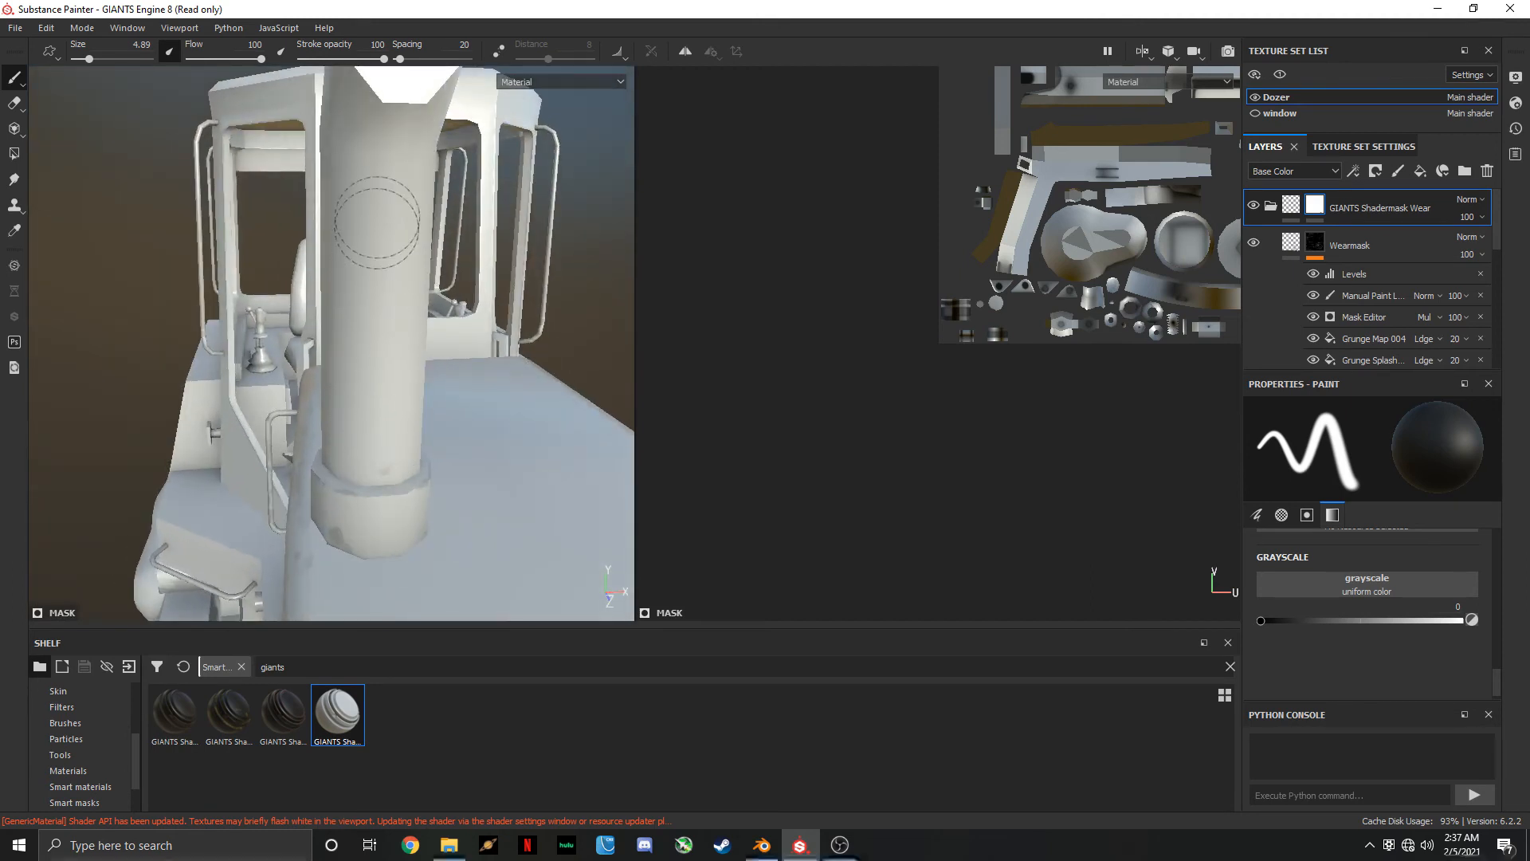
mouse_move(409, 343)
alt+mouse_down()
mouse_move(195, 342)
mouse_move(398, 351)
alt+mouse_up()
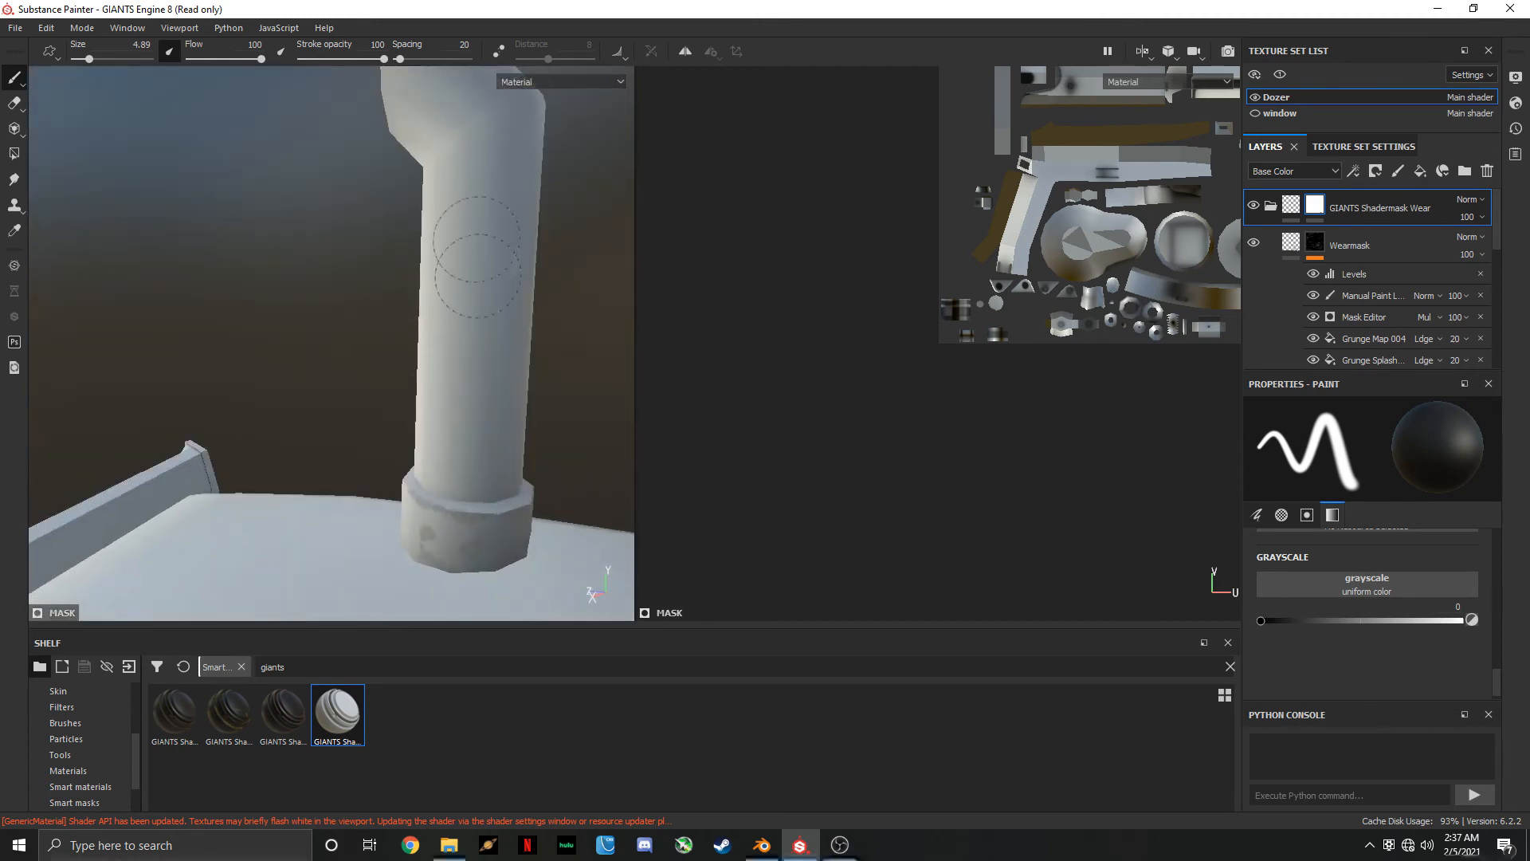
alt+middle_drag(507, 257, 365, 437)
alt+drag(422, 341, 252, 387)
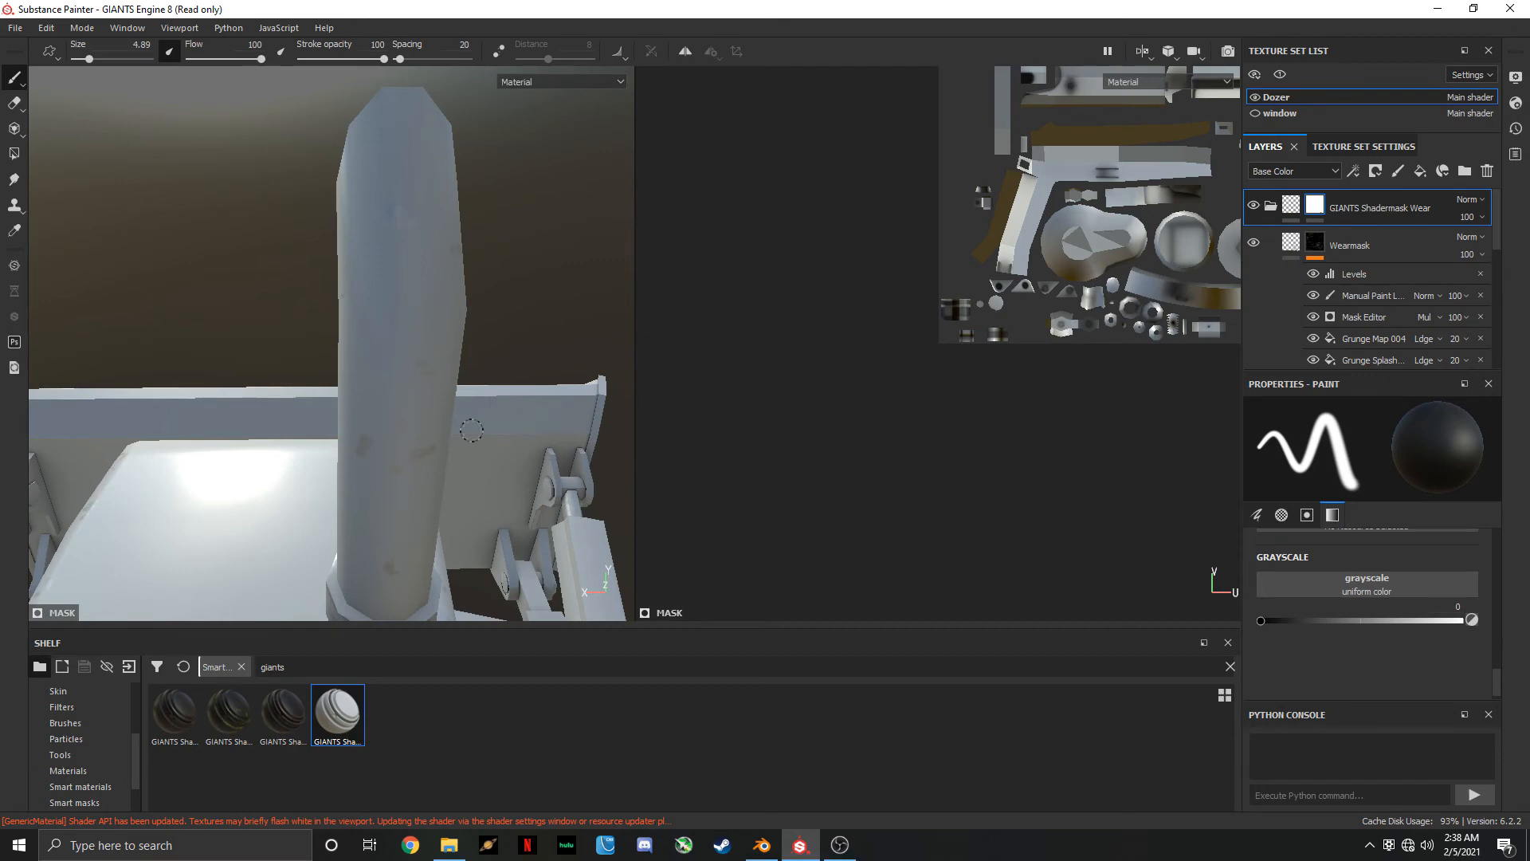
alt+drag(441, 395, 507, 424)
scroll(300, 430, up, 3)
scroll(315, 452, down, 4)
scroll(315, 453, down, 4)
scroll(389, 409, up, 6)
scroll(389, 409, down, 4)
scroll(504, 259, up, 4)
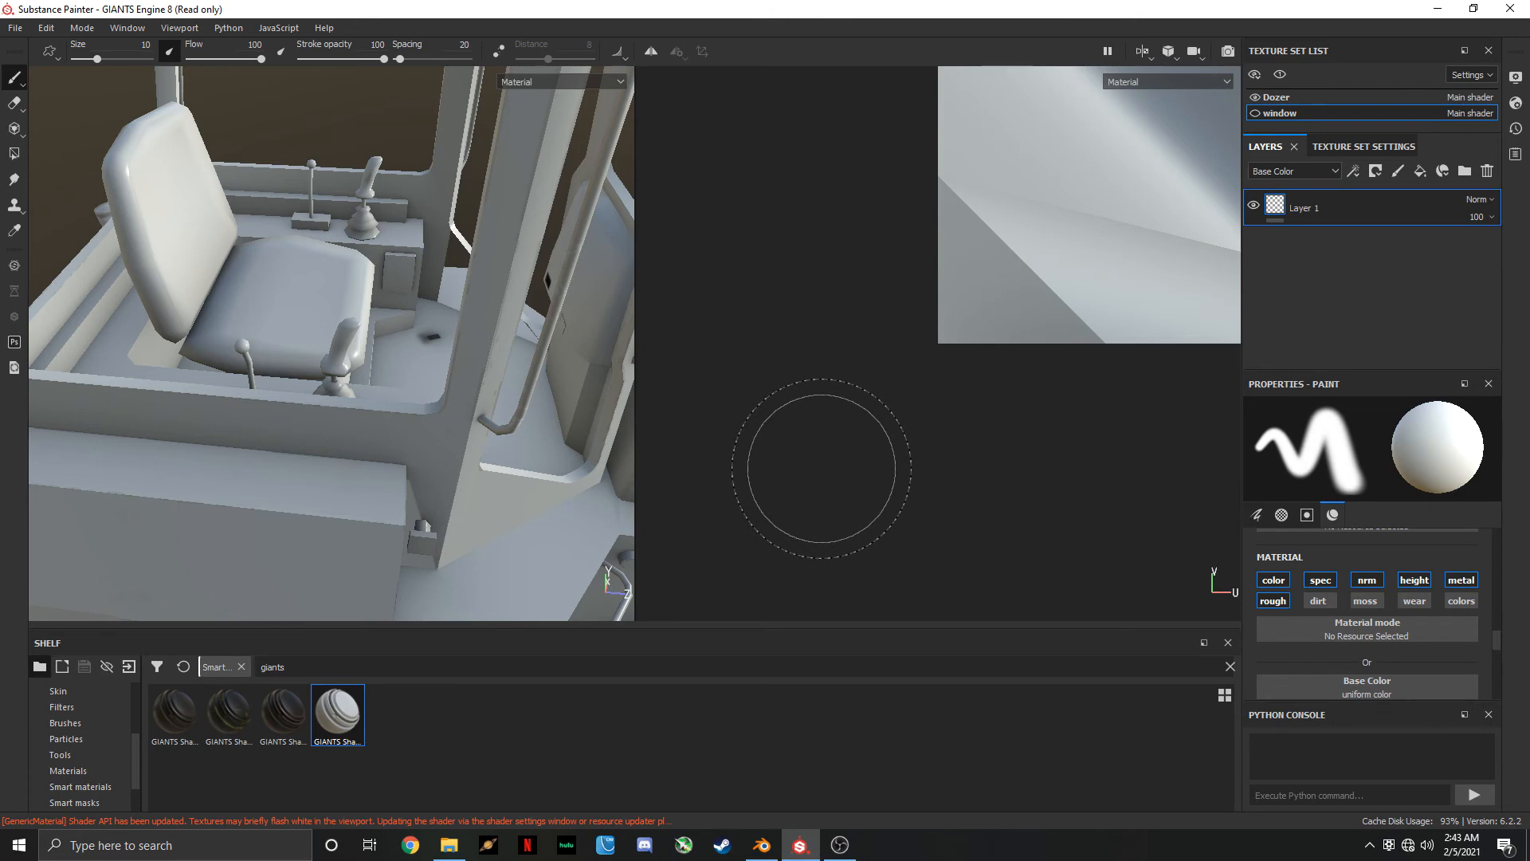
Start a texture export for the Dozer set and choose the Giants Engine 8 Vehicle output template
click(15, 29)
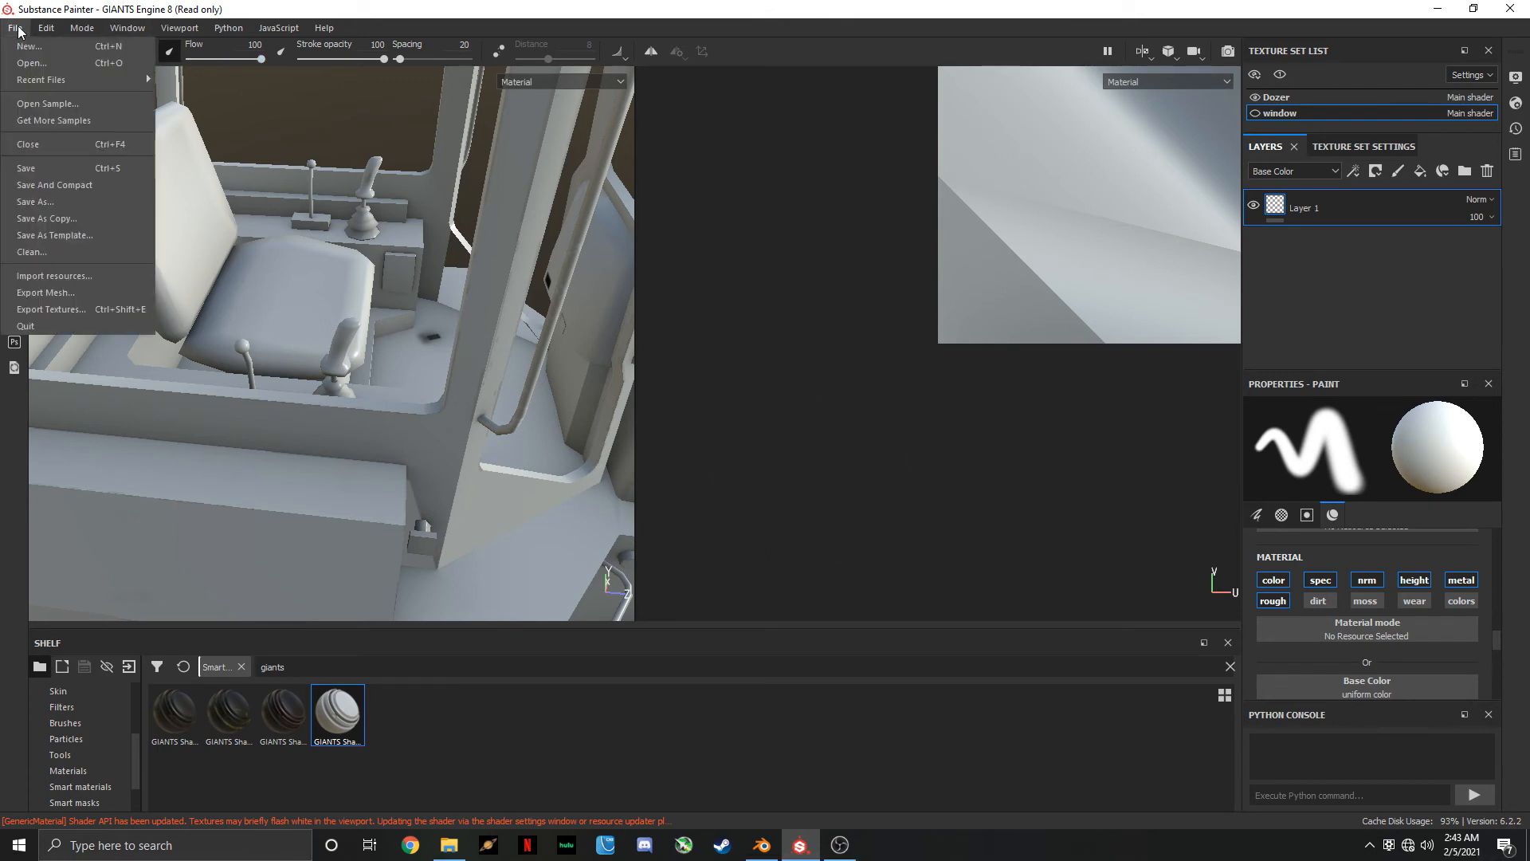
click(88, 309)
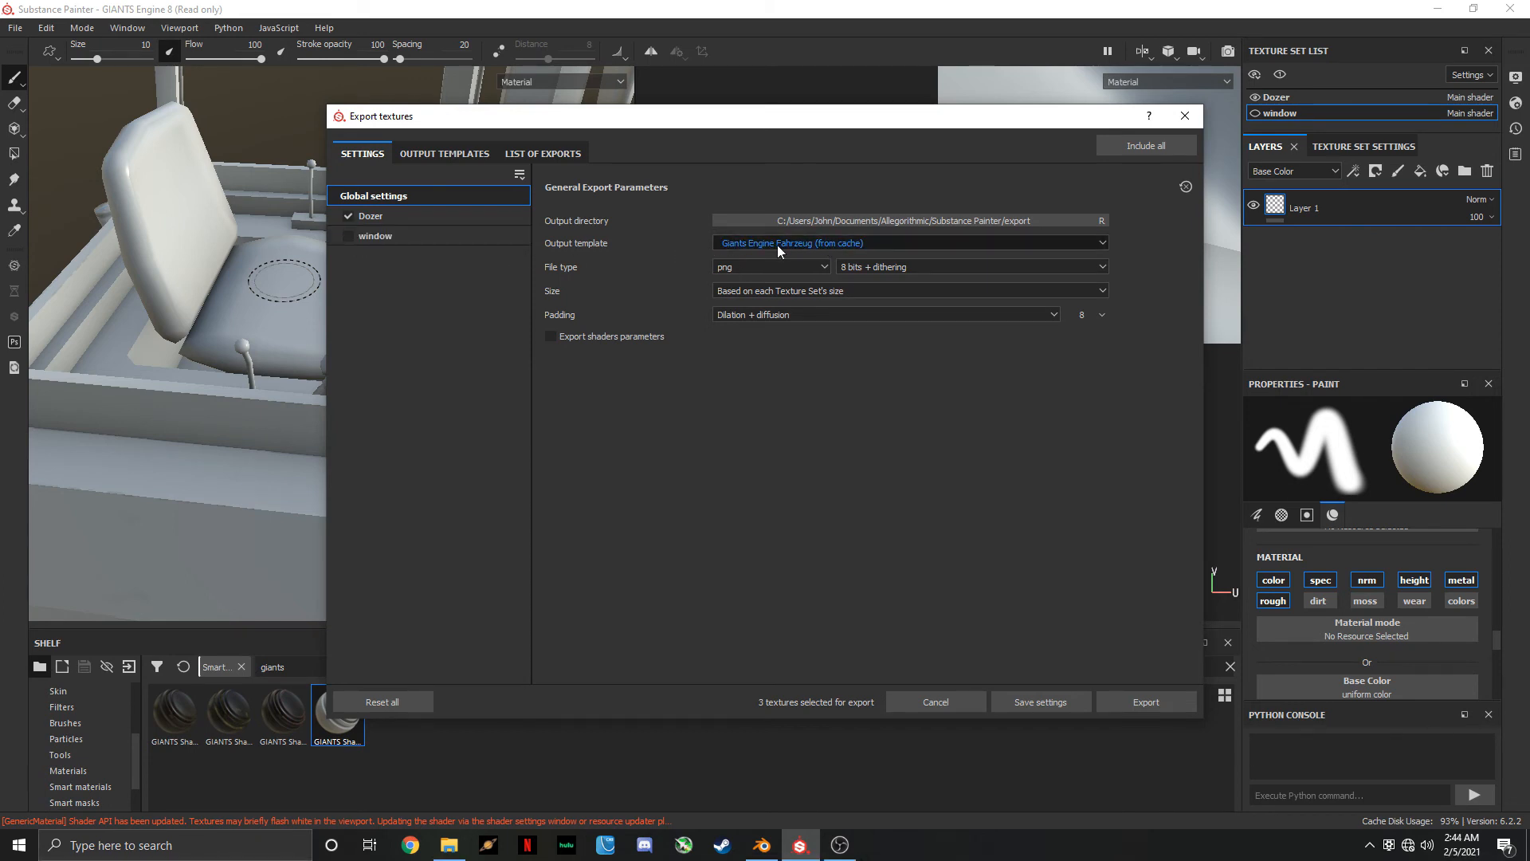
click(777, 243)
scroll(801, 314, down, 1)
scroll(801, 314, up, 5)
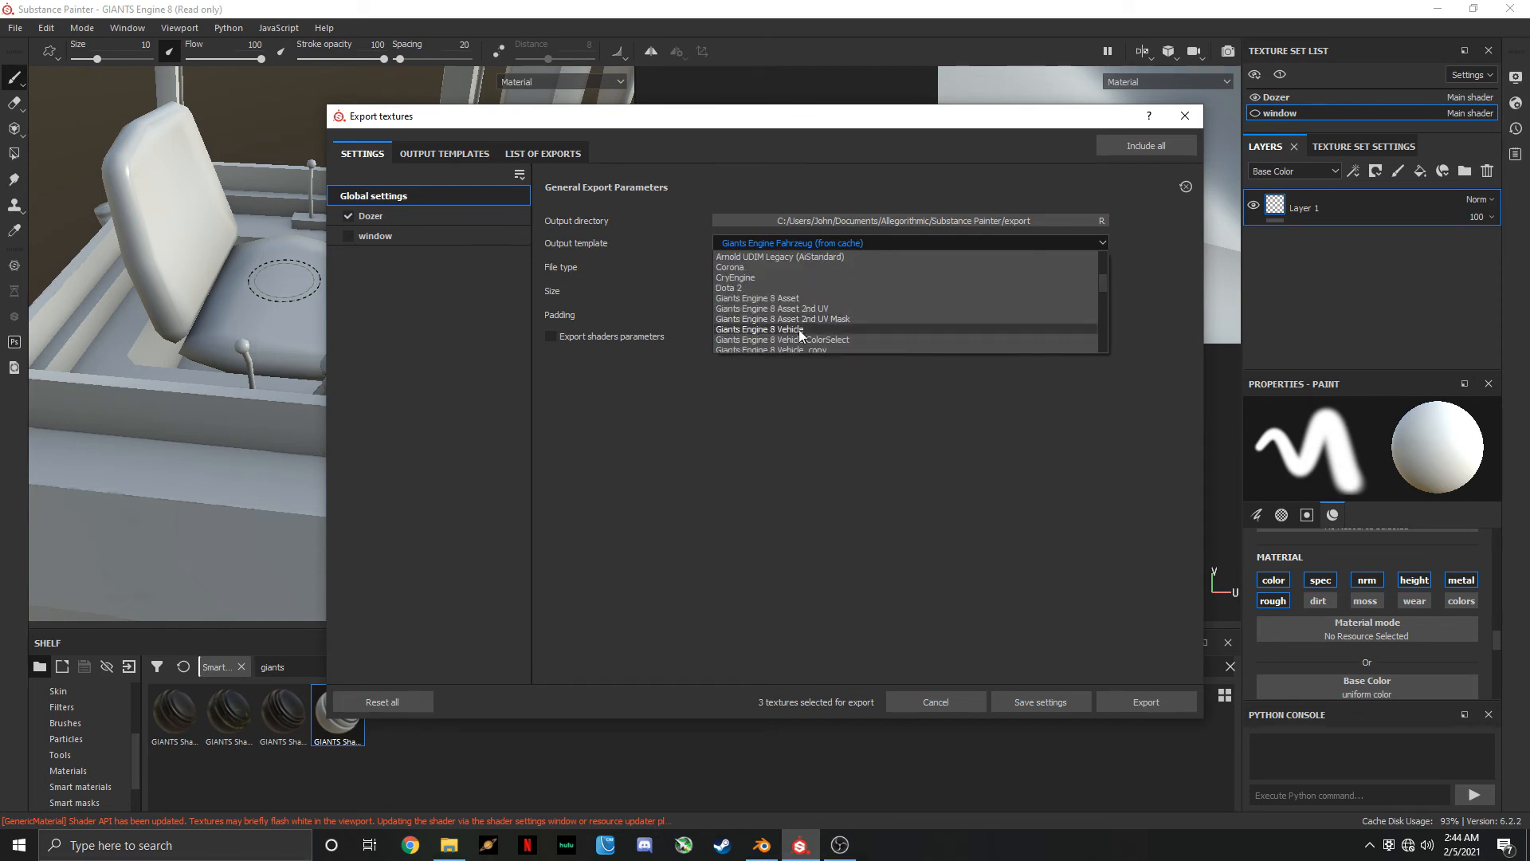
click(799, 329)
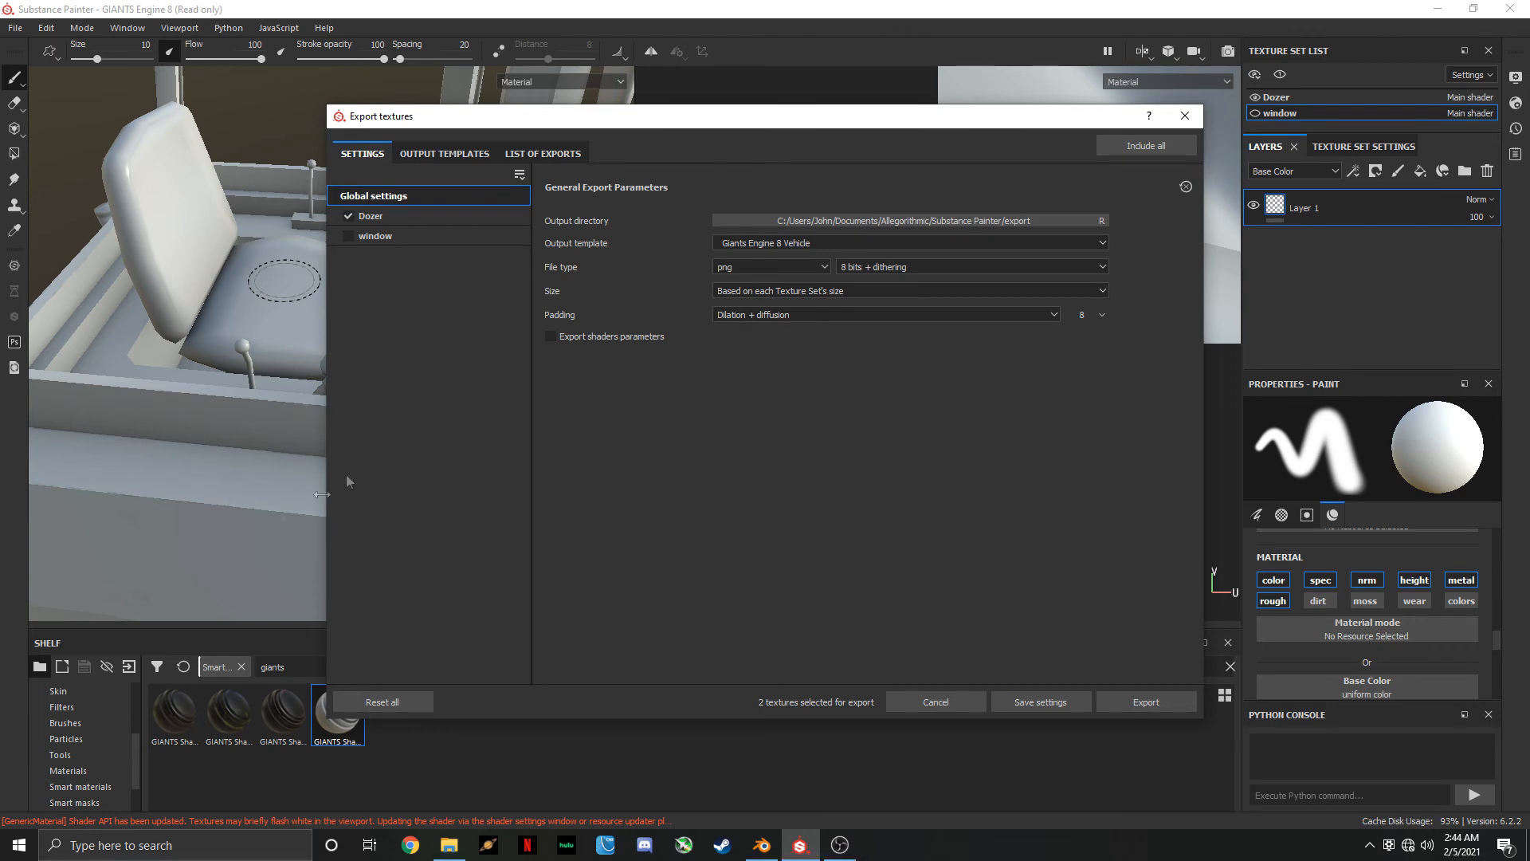
click(820, 243)
scroll(828, 343, down, 5)
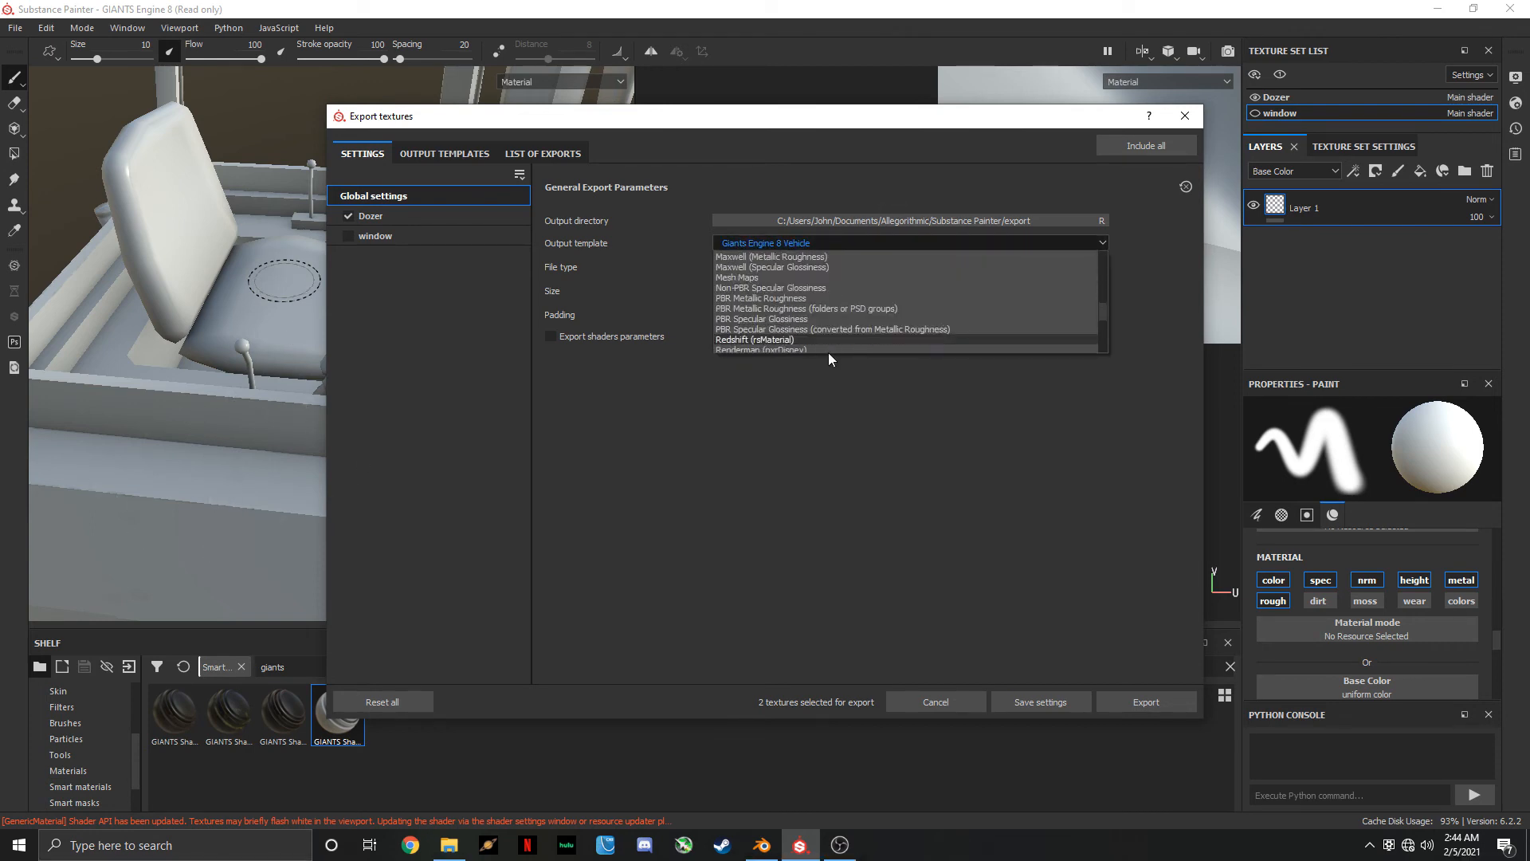
scroll(841, 304, up, 4)
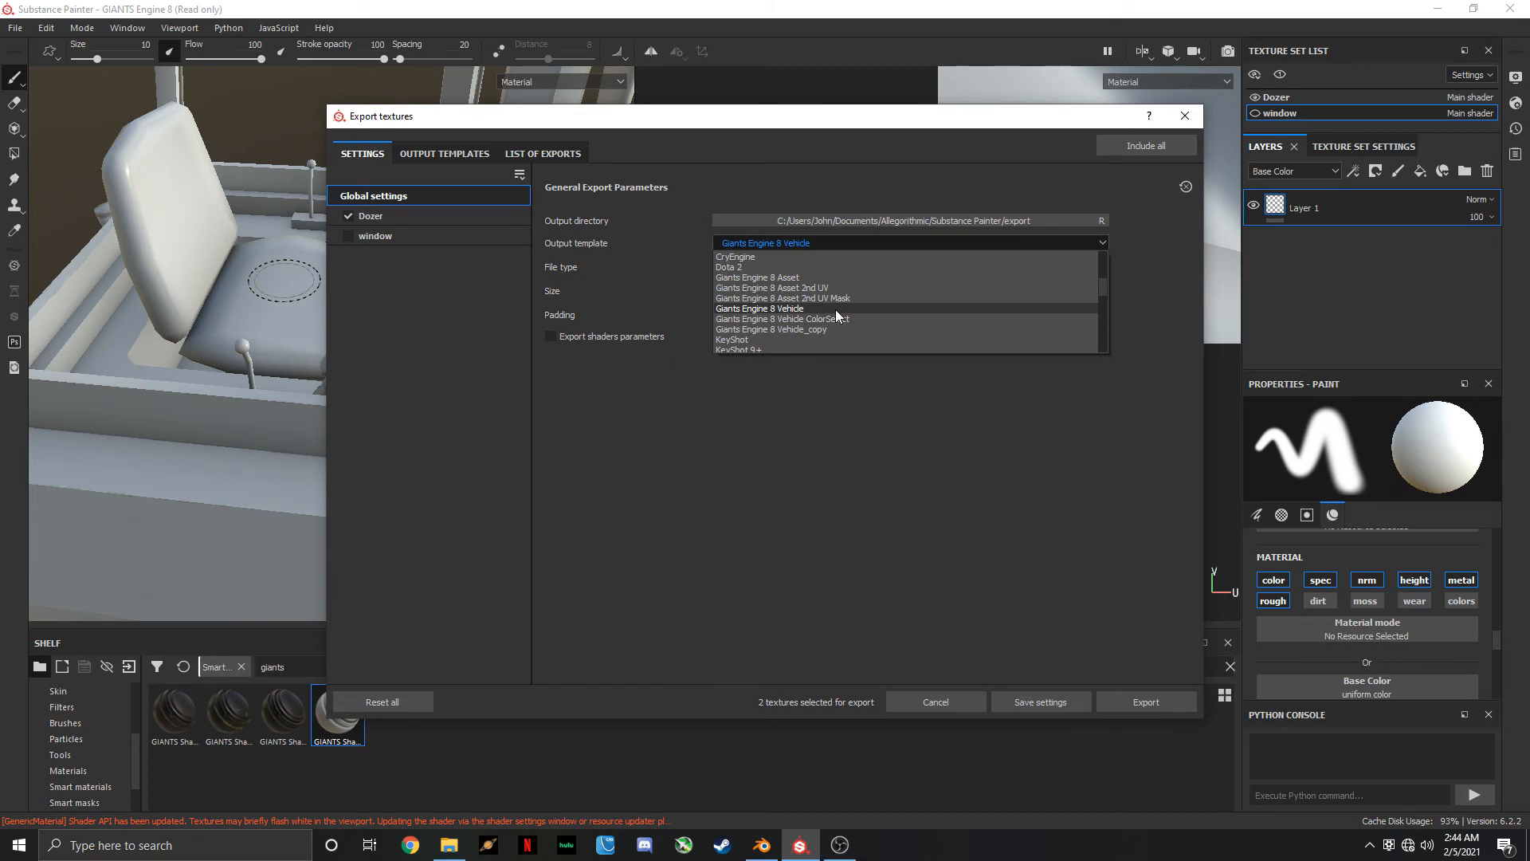
click(836, 309)
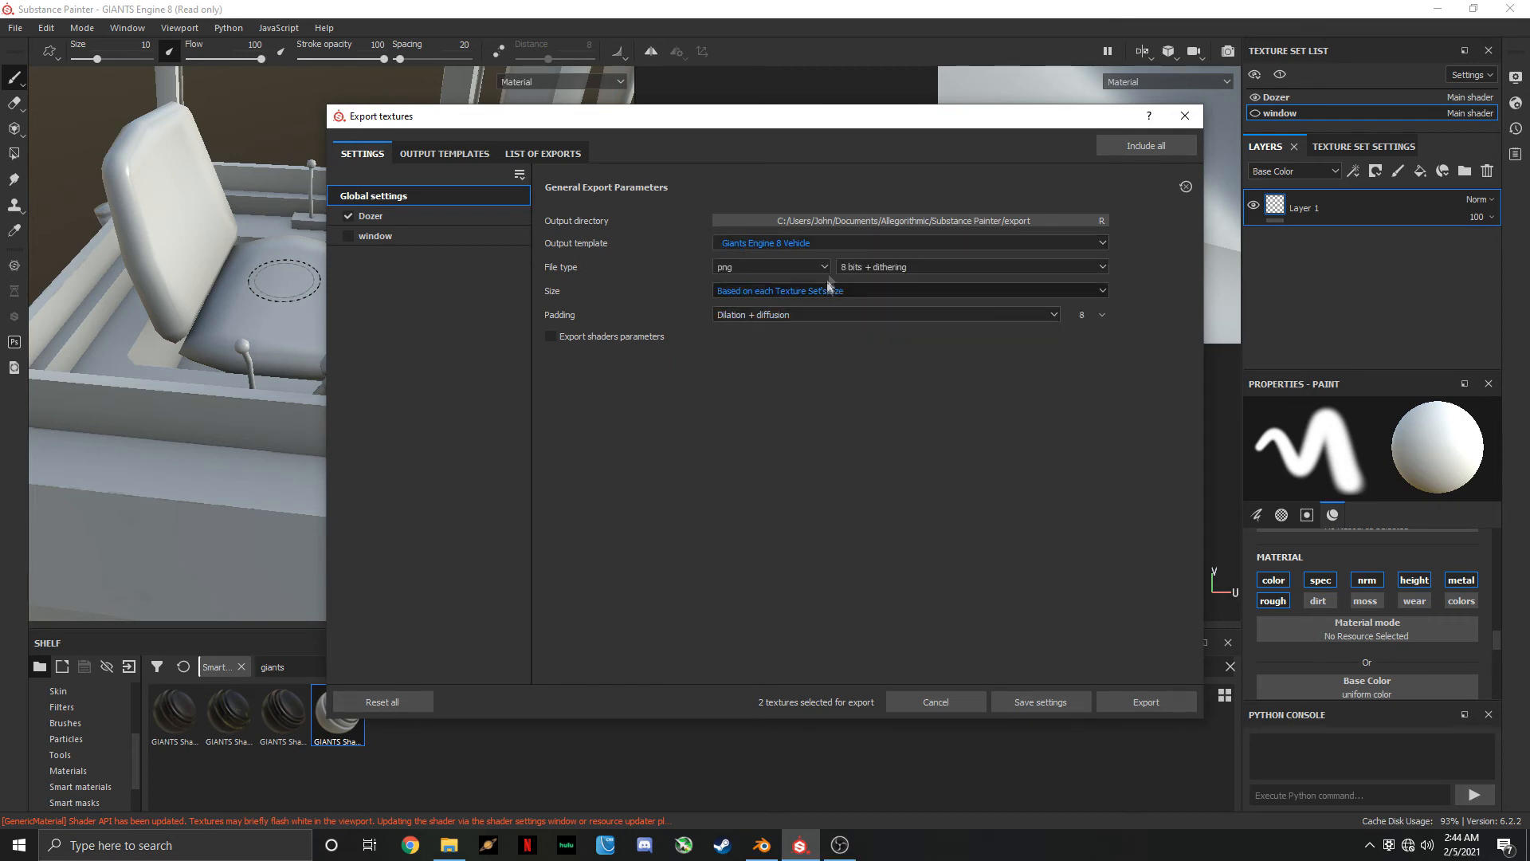
Set the output directory to the FS19_Bulldozer mod's textures folder and export the Dozer textures as PNG
click(971, 220)
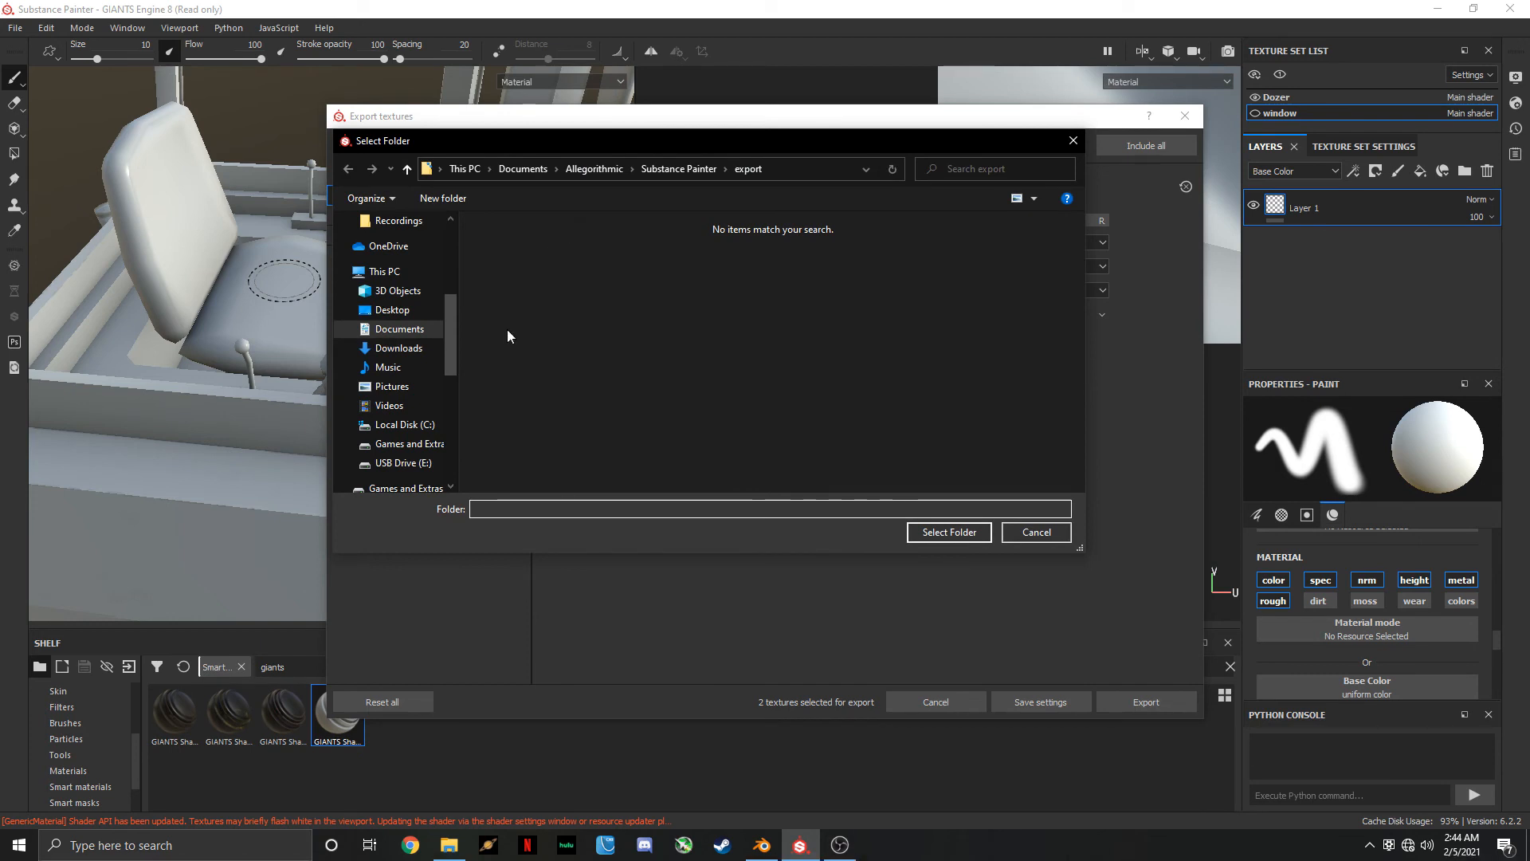
scroll(403, 381, up, 4)
click(387, 278)
double_click(544, 247)
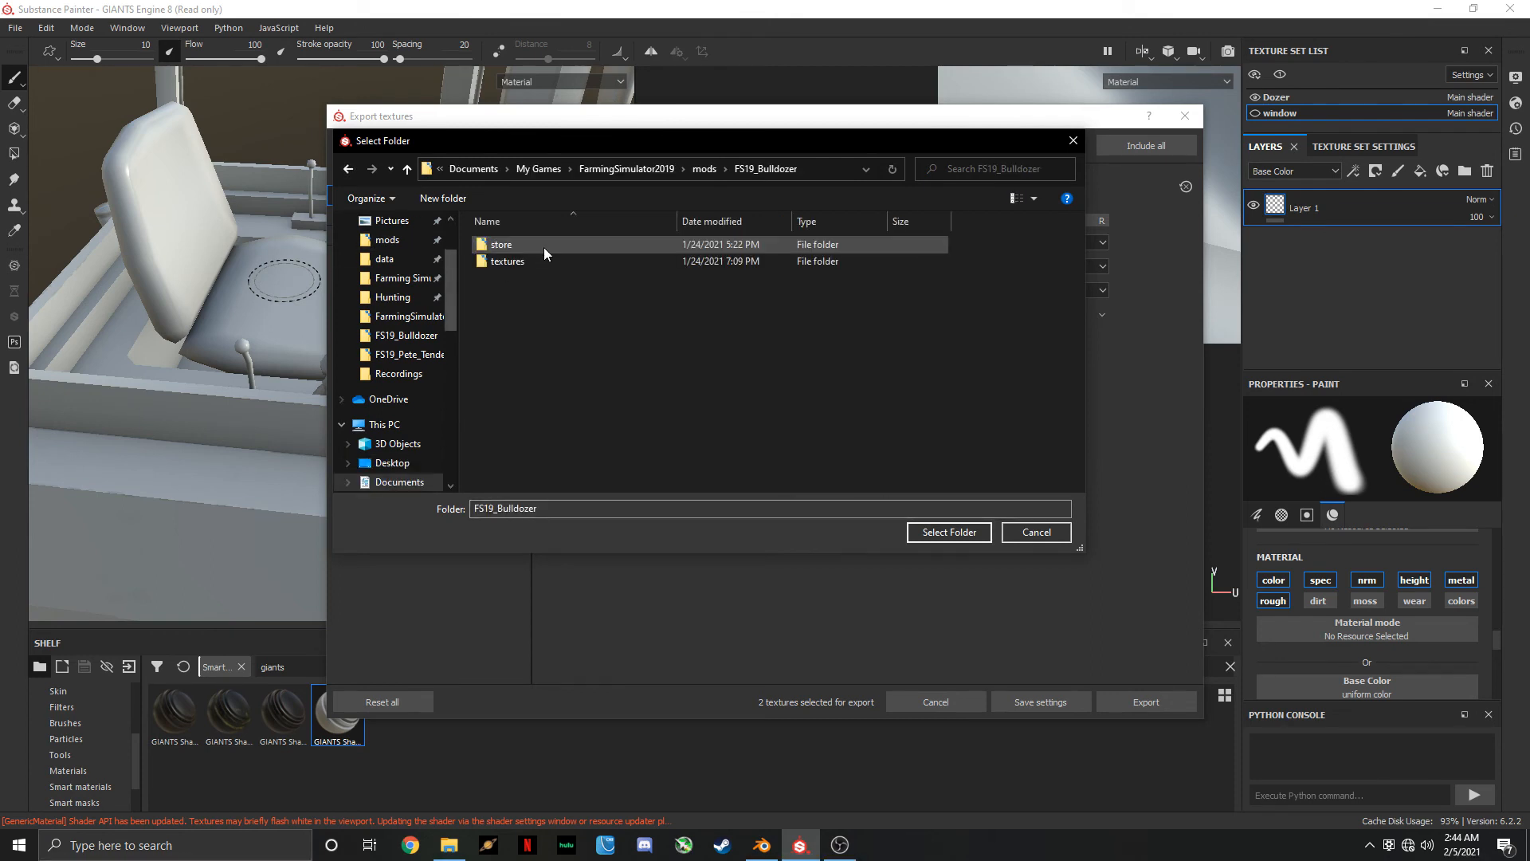
double_click(542, 263)
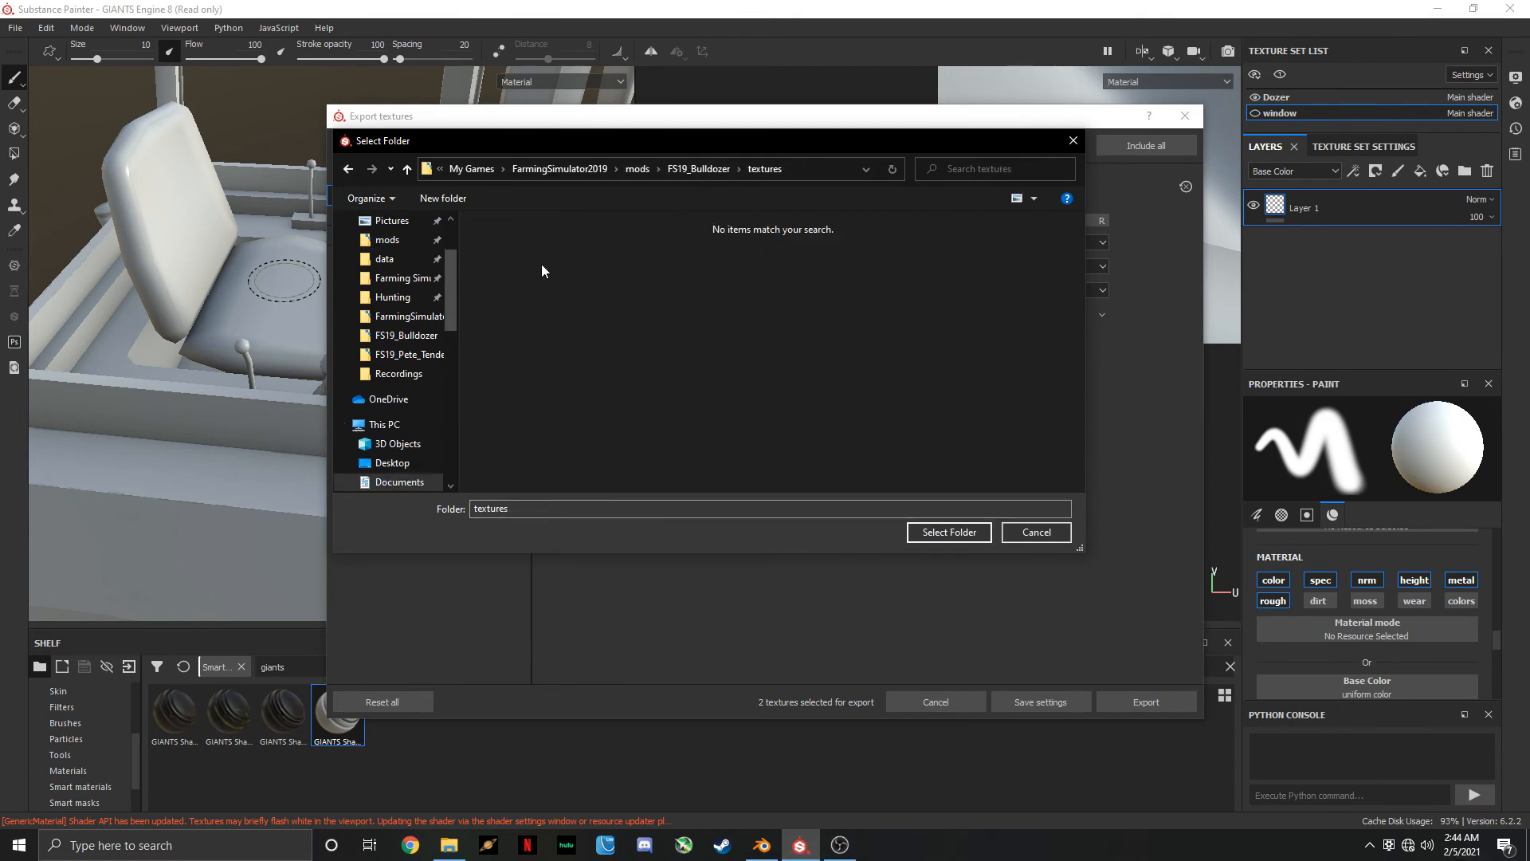
click(948, 531)
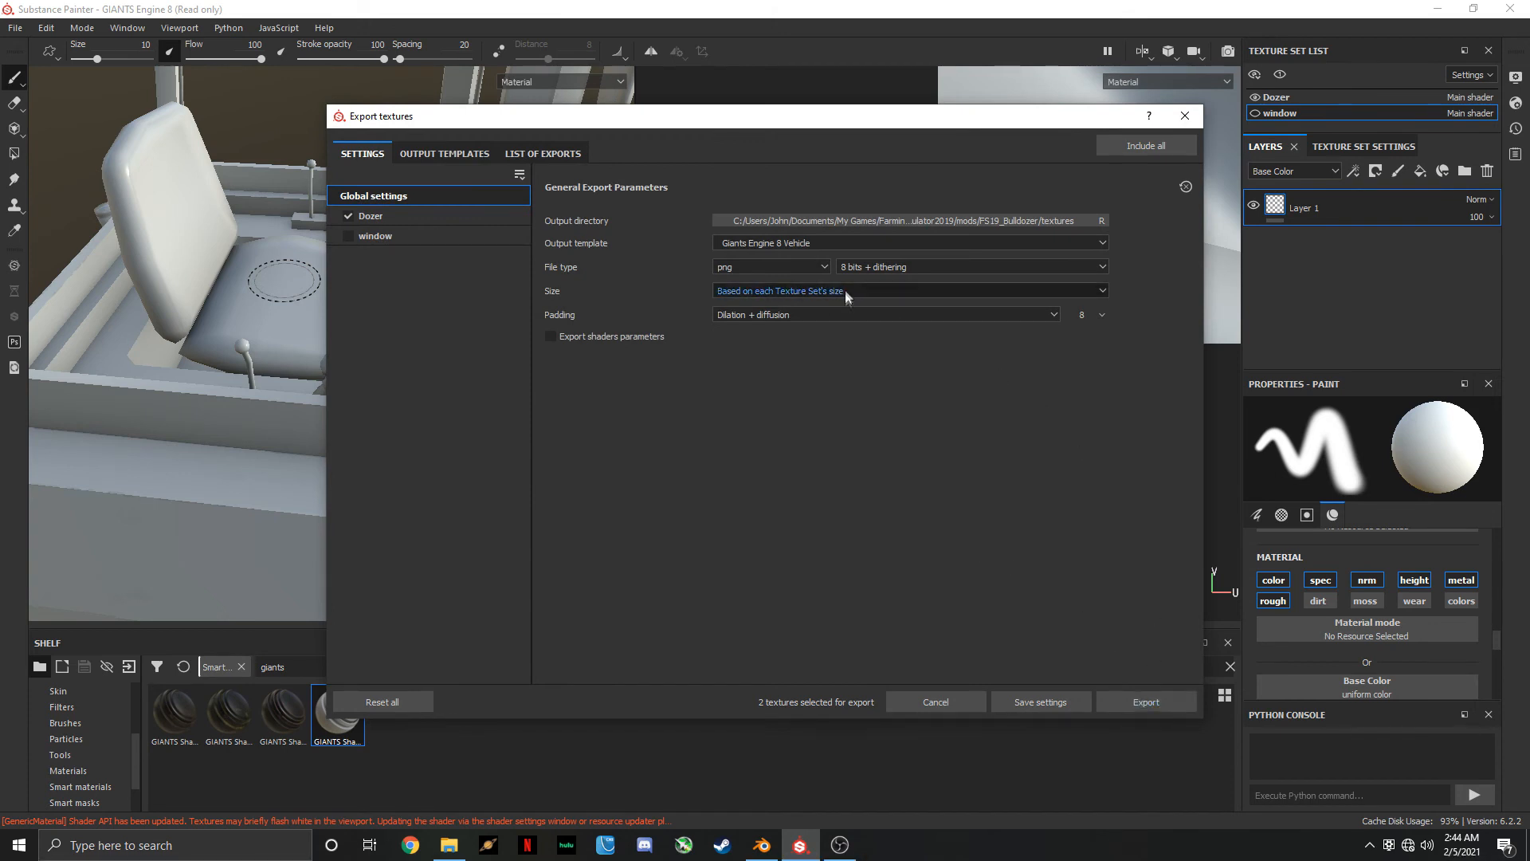
click(1160, 706)
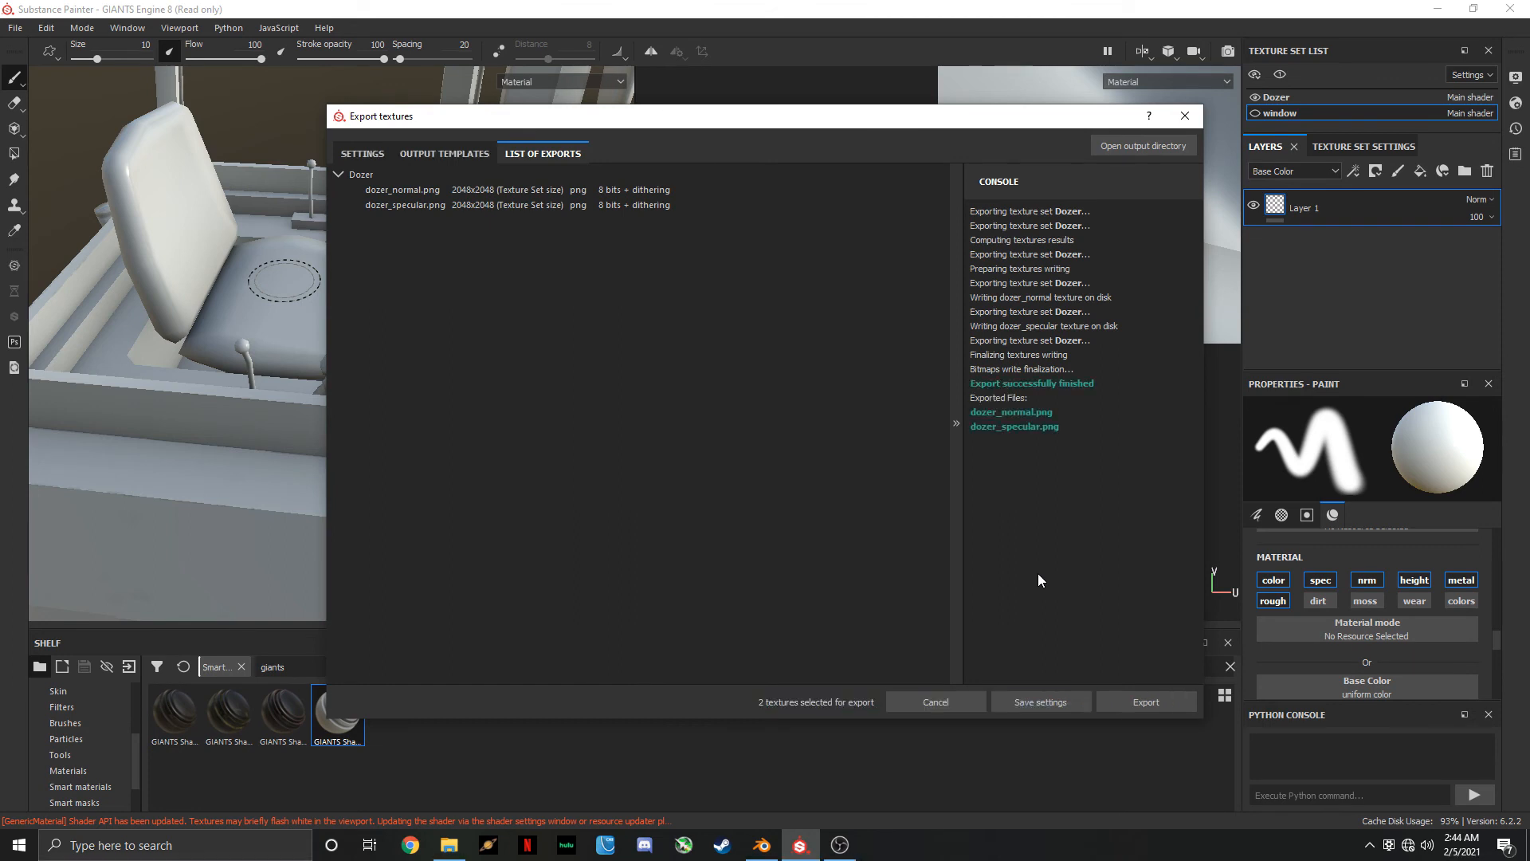
click(921, 700)
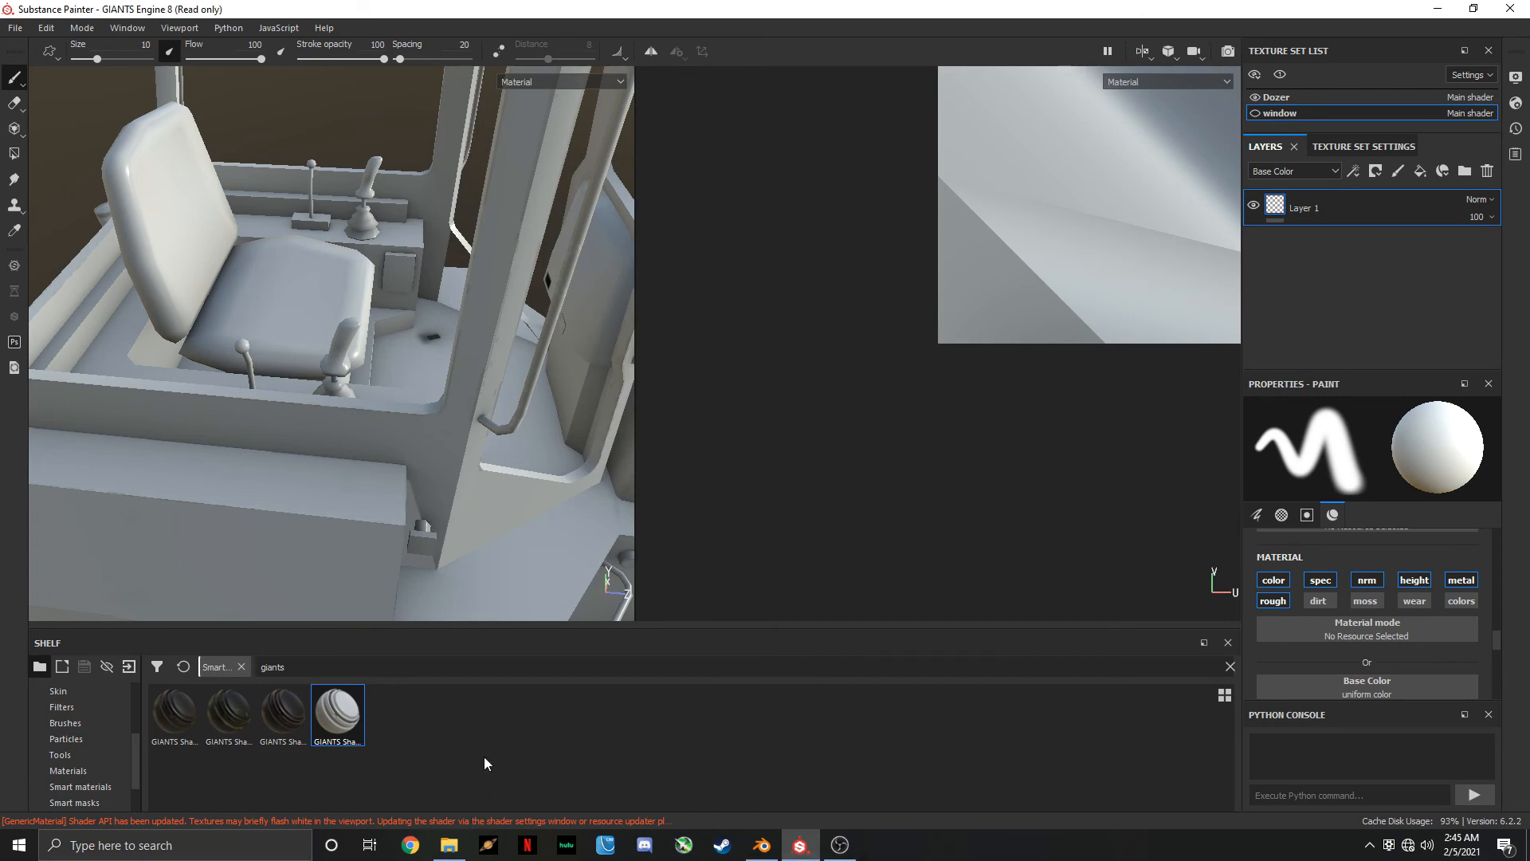
Open bulldozer.i3d from the FS19_Bulldozer mod folder in GIANTS Editor and dismiss the welcome window
click(449, 845)
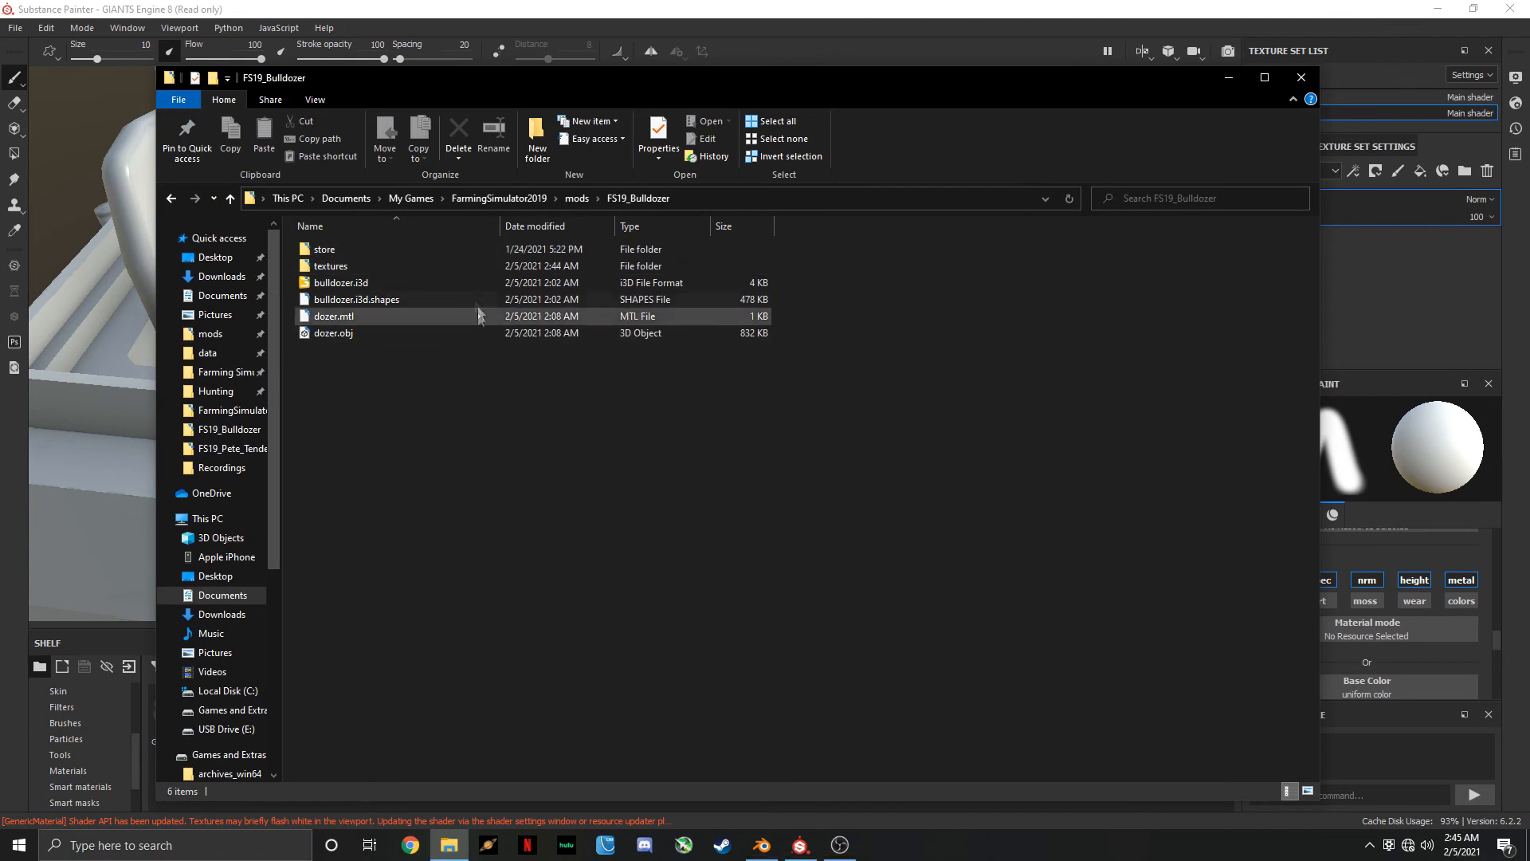
double_click(372, 282)
click(779, 519)
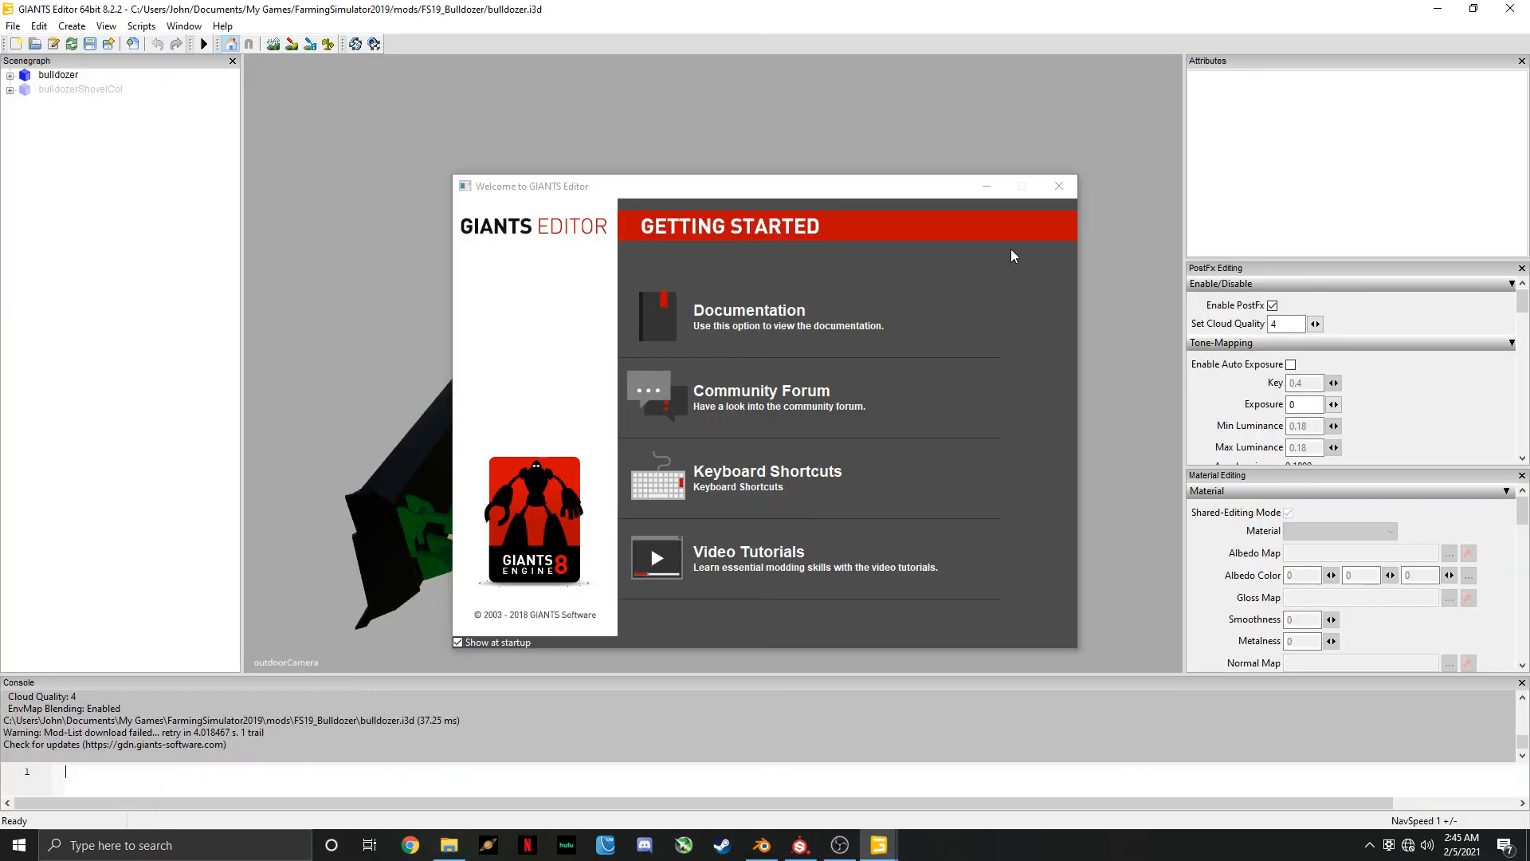
click(1059, 183)
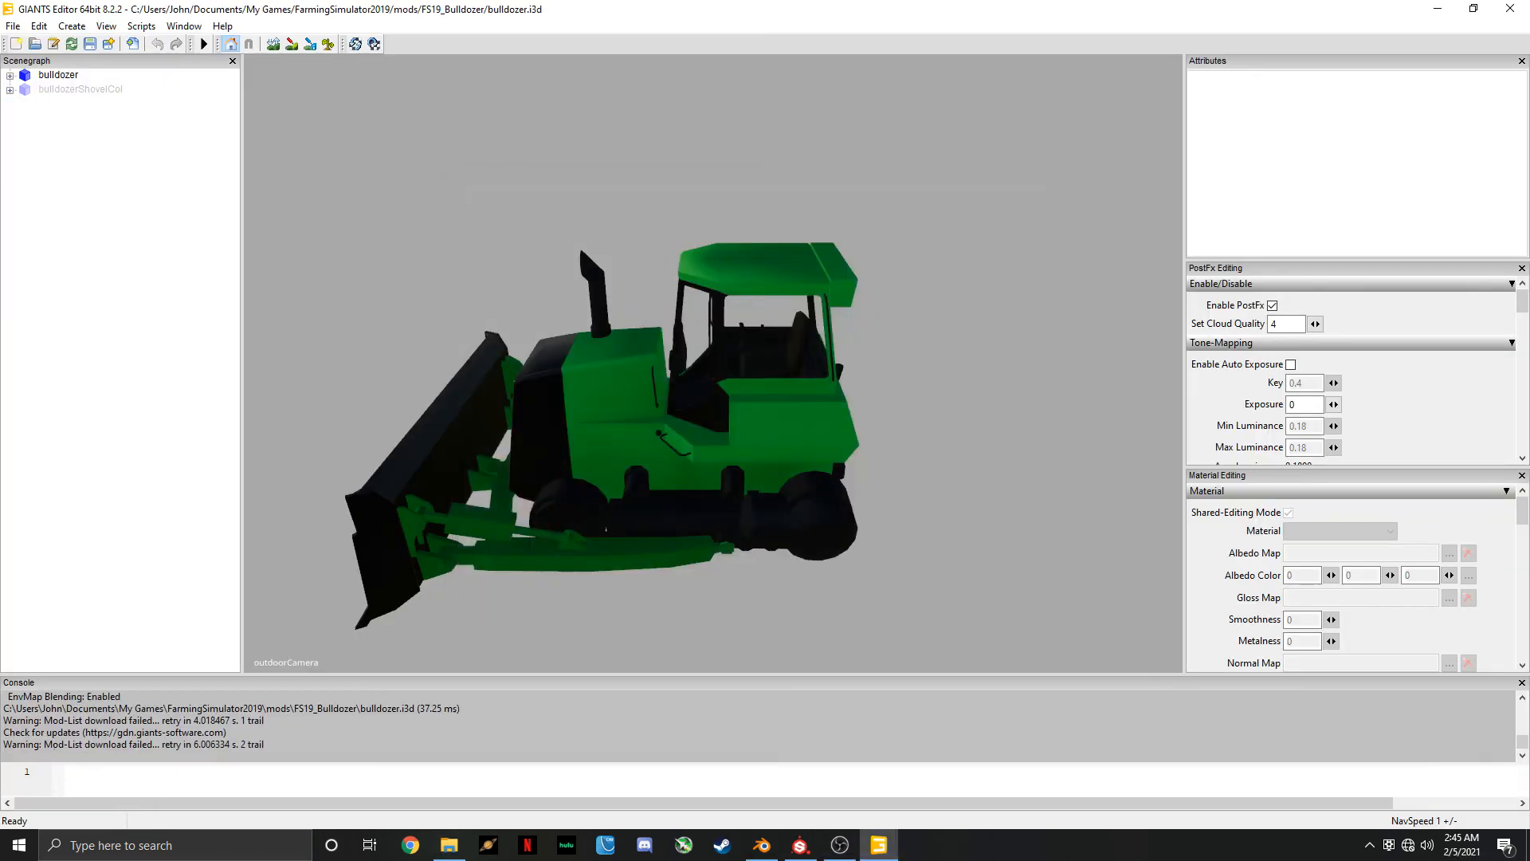
Set the gloss map of the dozer_vis material to dozer_specular.png from the FS19_Bulldozer textures folder, converting it to an optimized texture
click(10, 76)
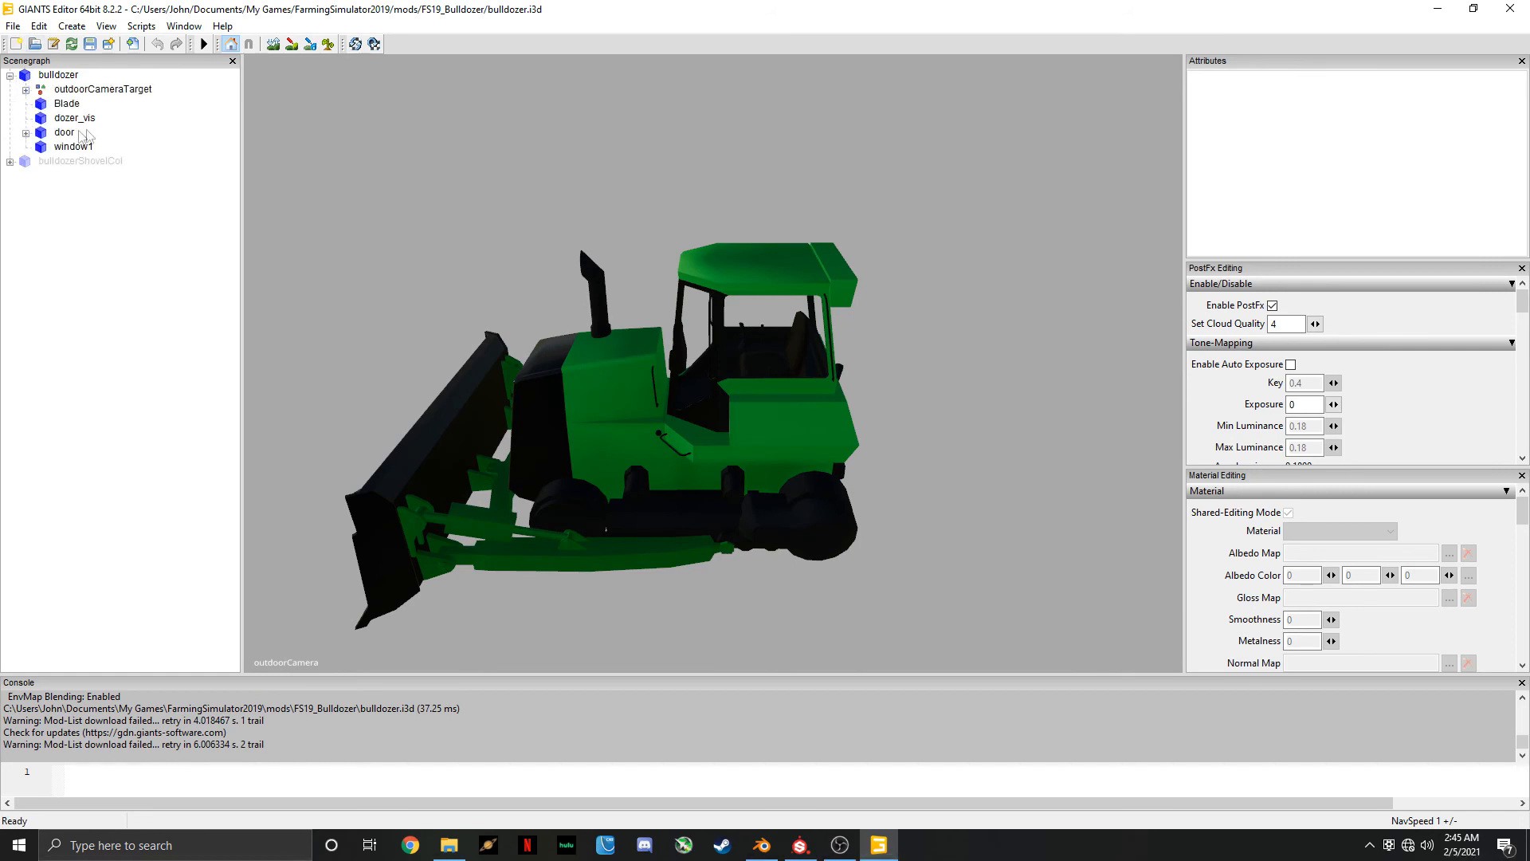
click(68, 105)
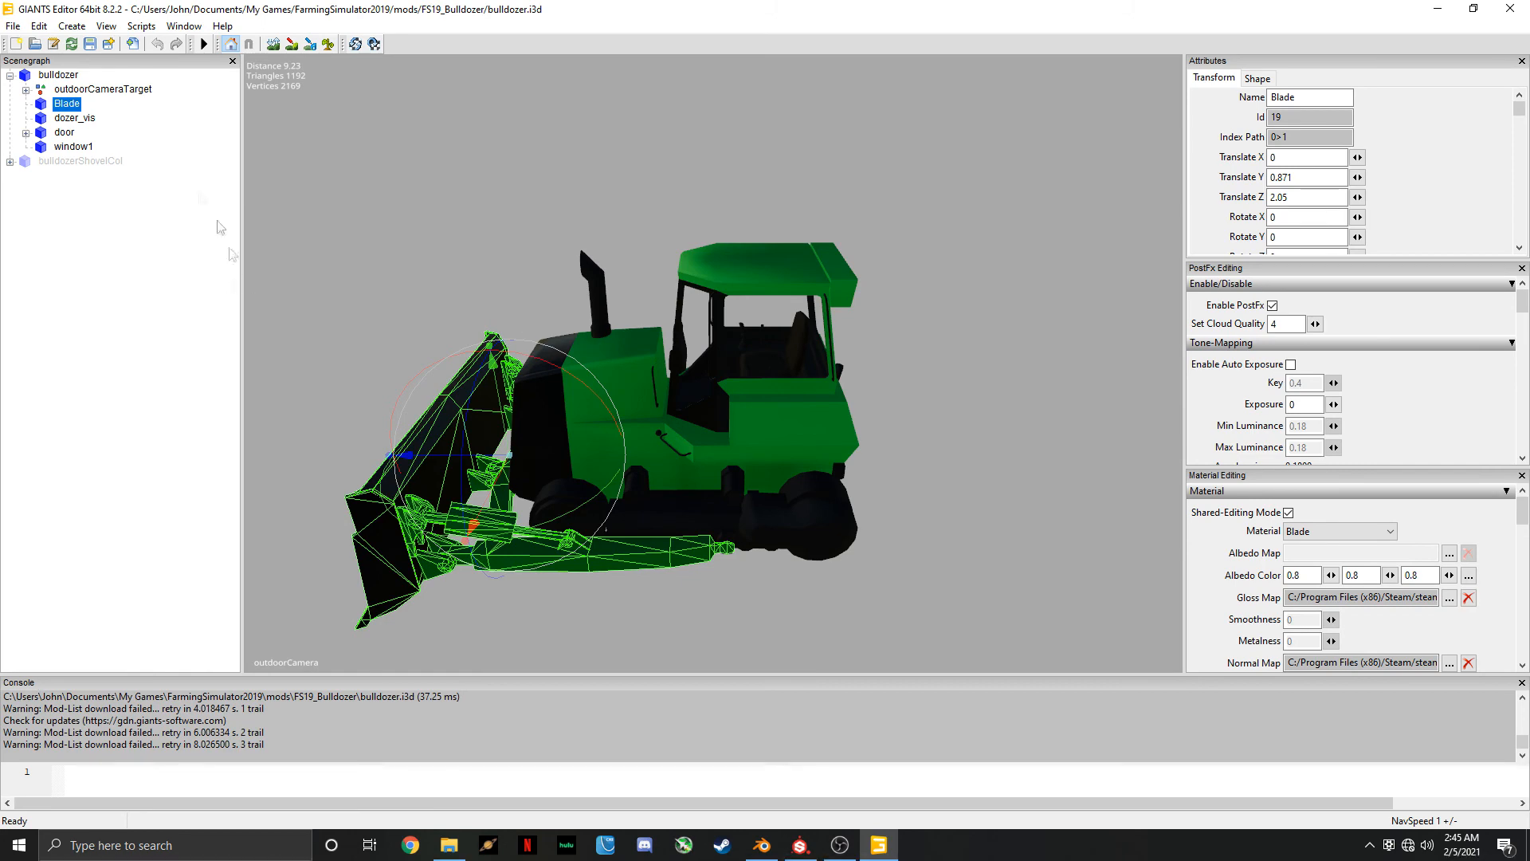
click(78, 120)
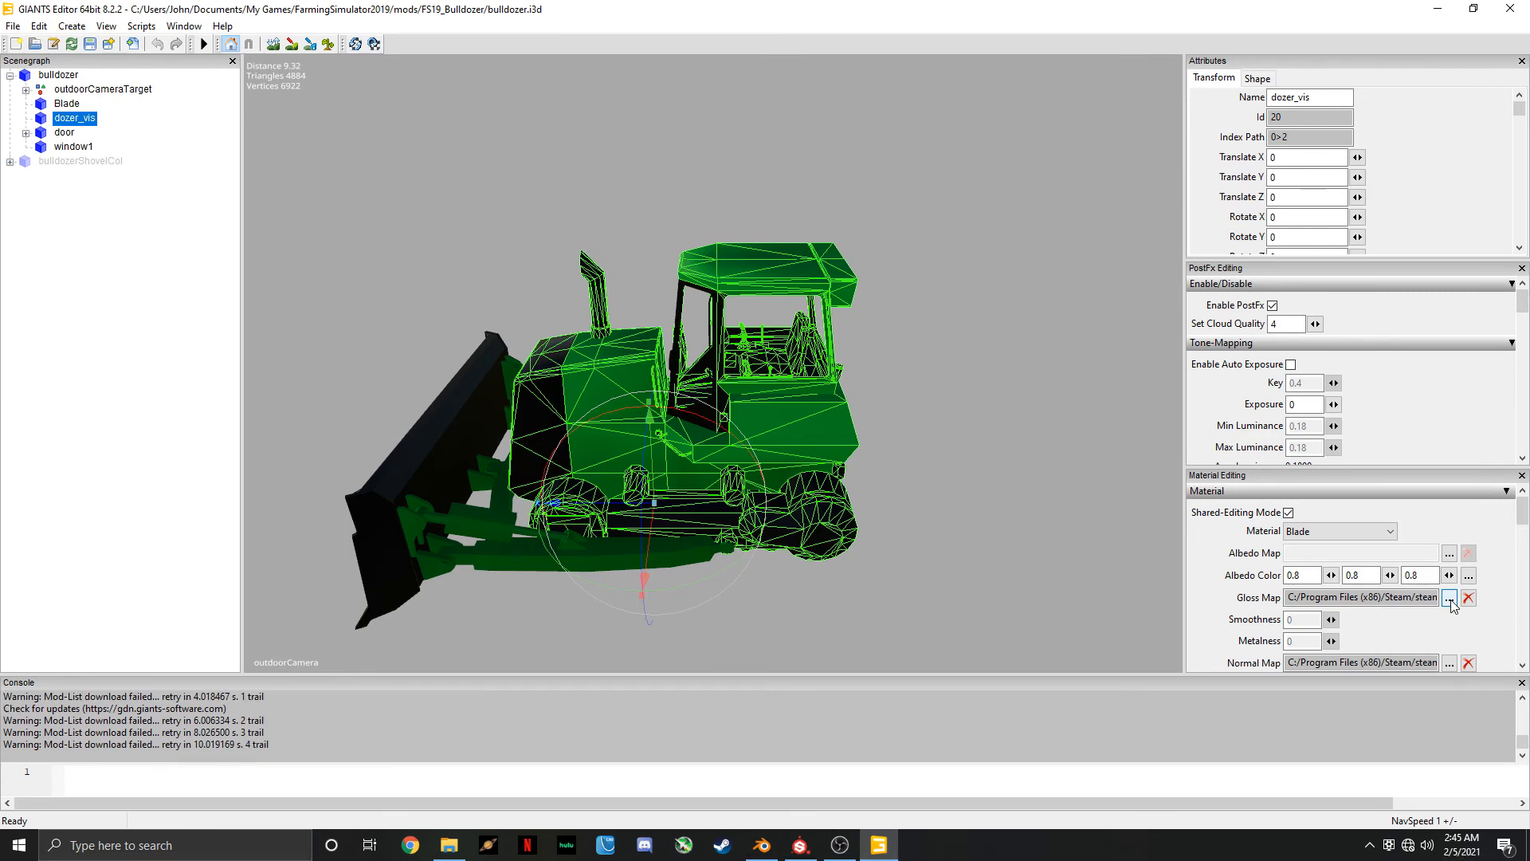
click(1448, 599)
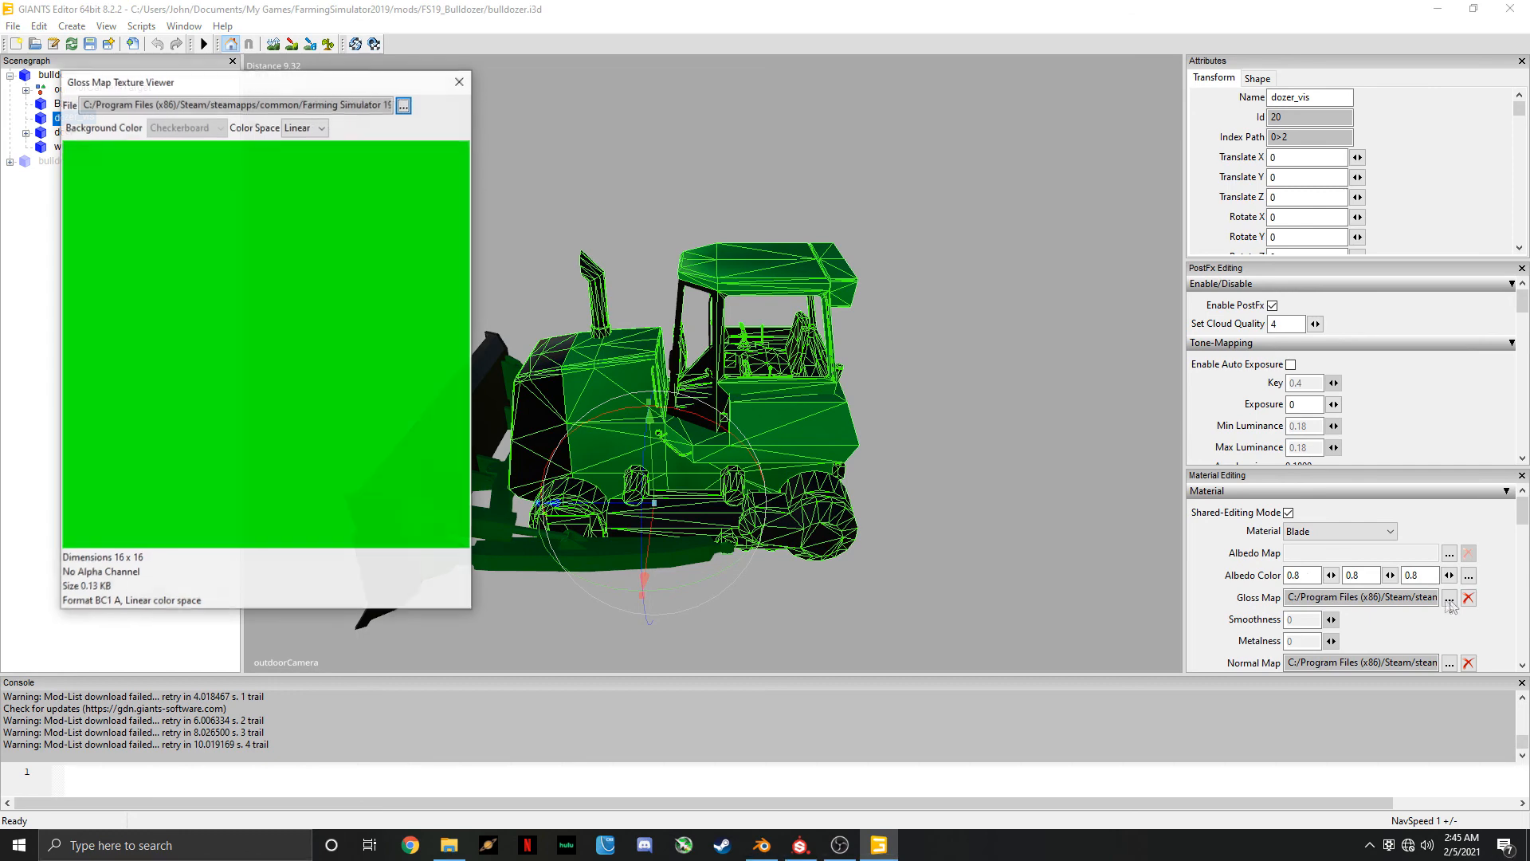
click(404, 104)
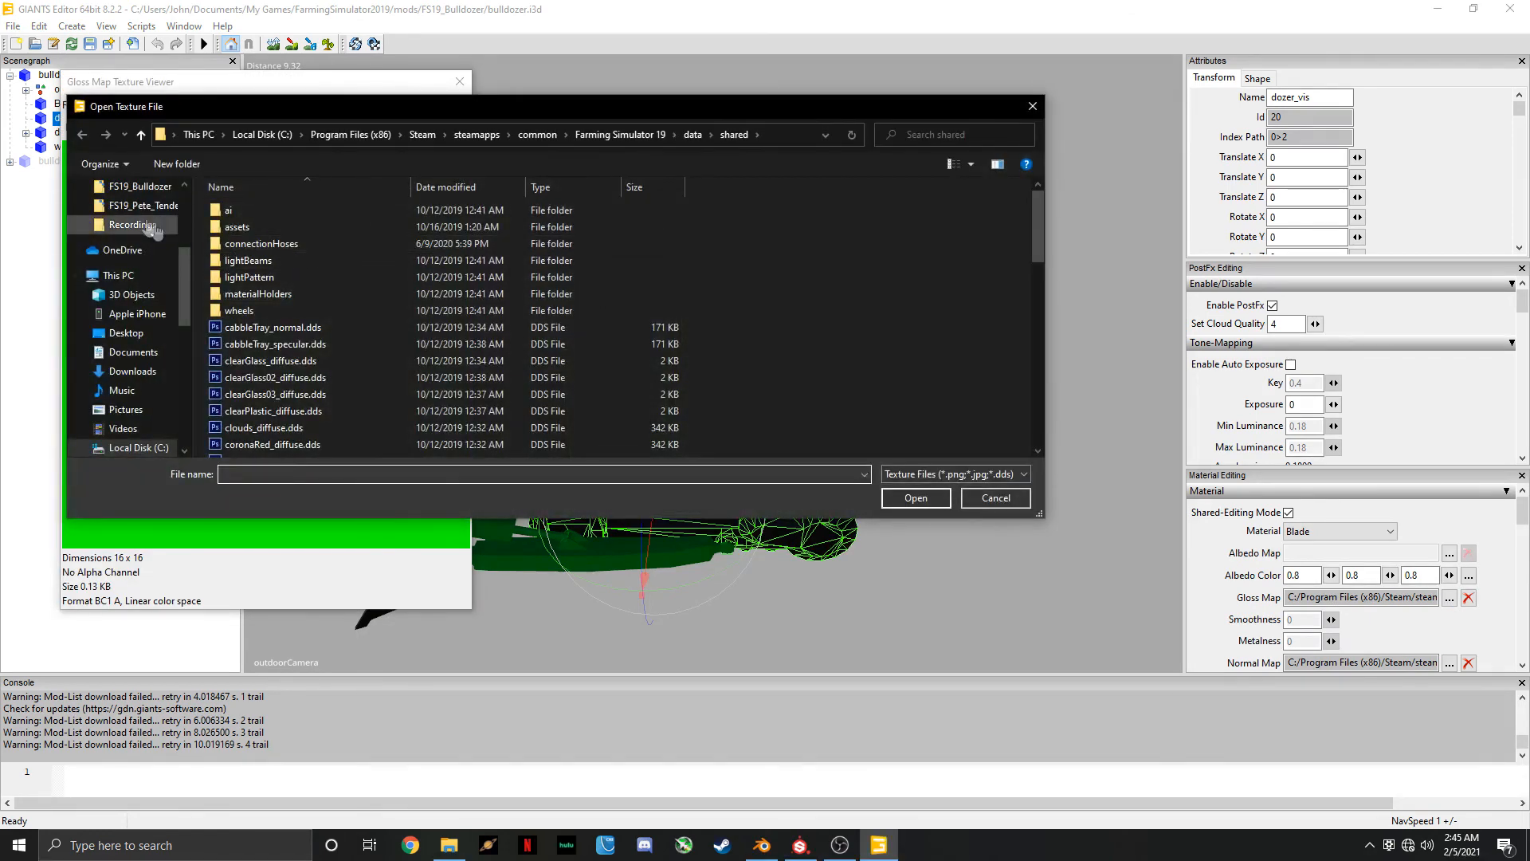
scroll(159, 275, up, 2)
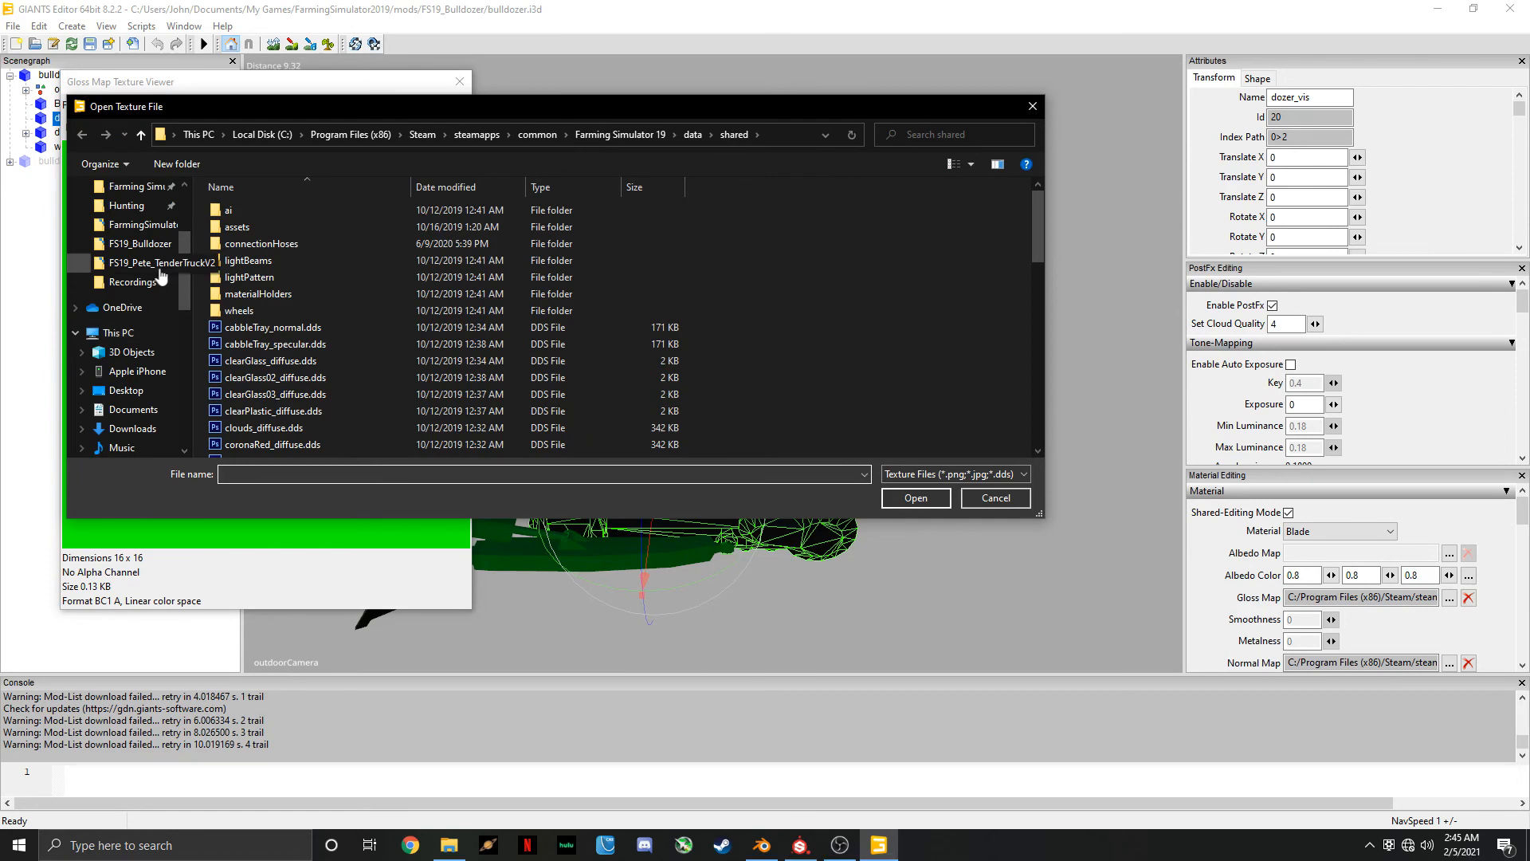
scroll(140, 205, up, 1)
click(149, 323)
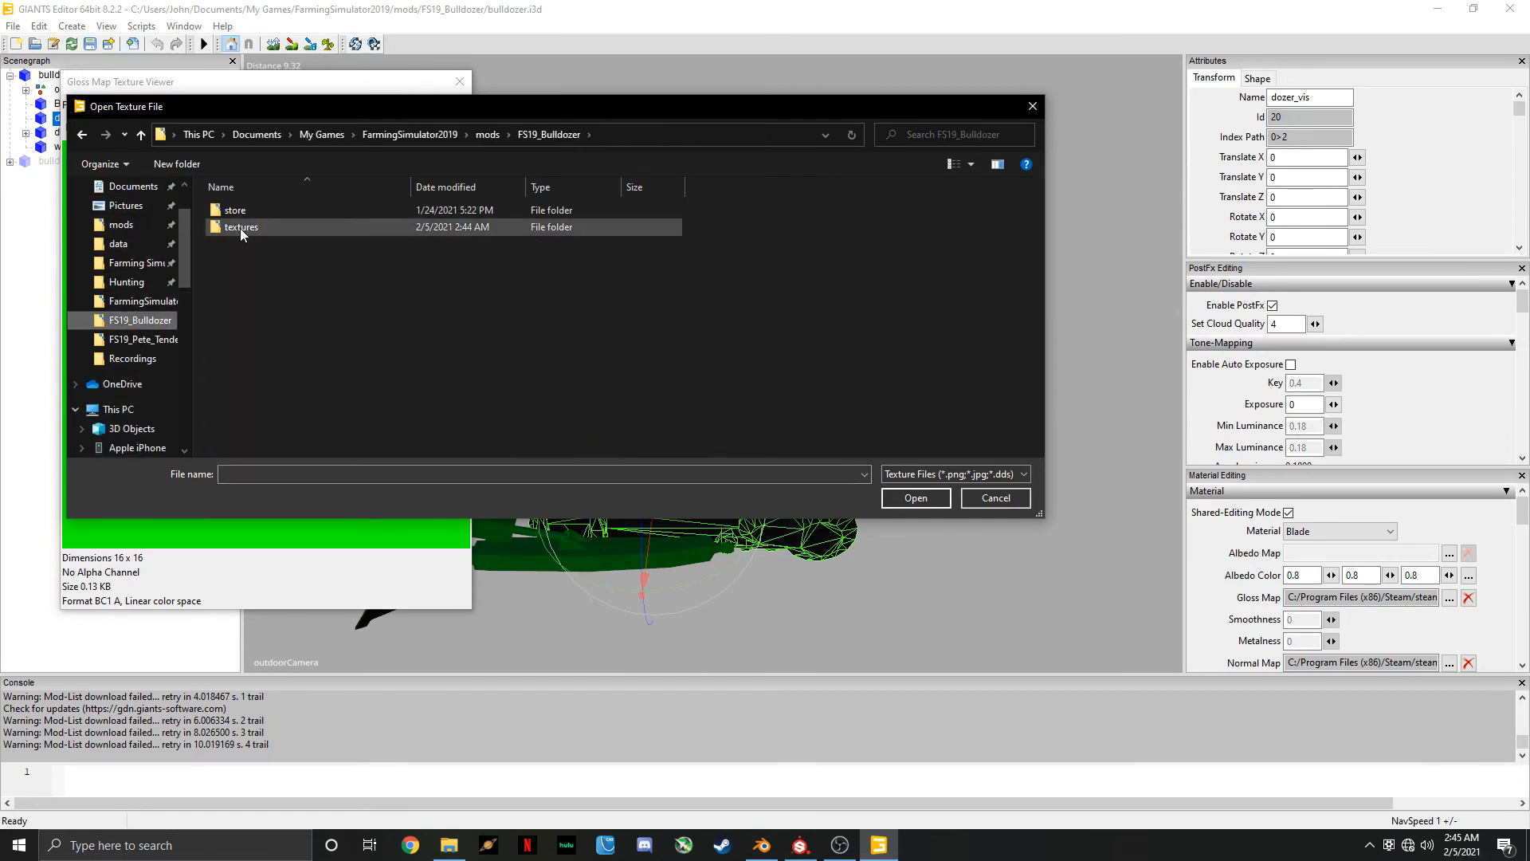
double_click(241, 228)
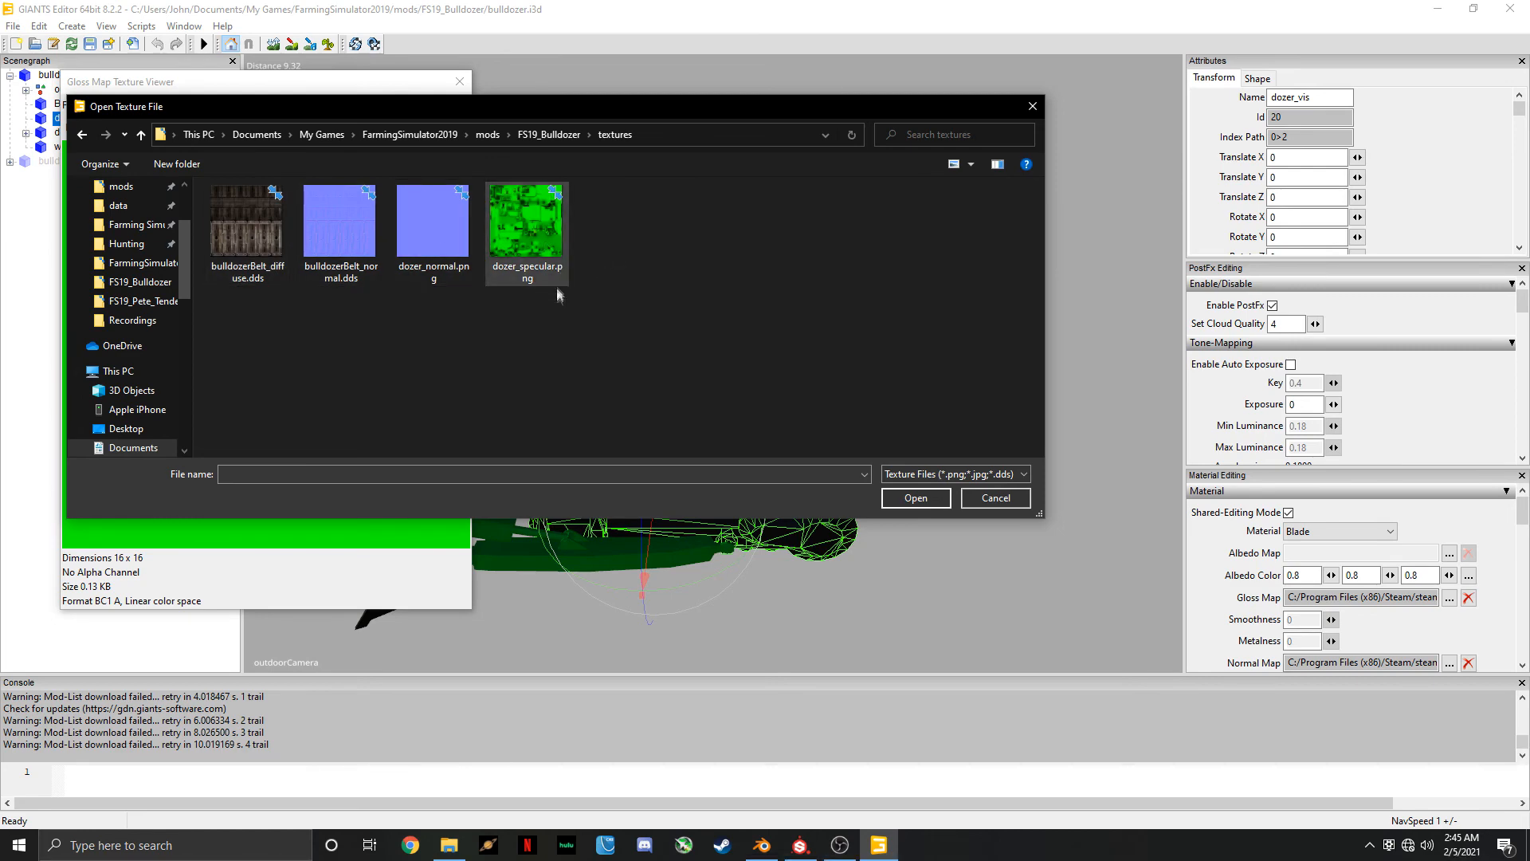
double_click(522, 253)
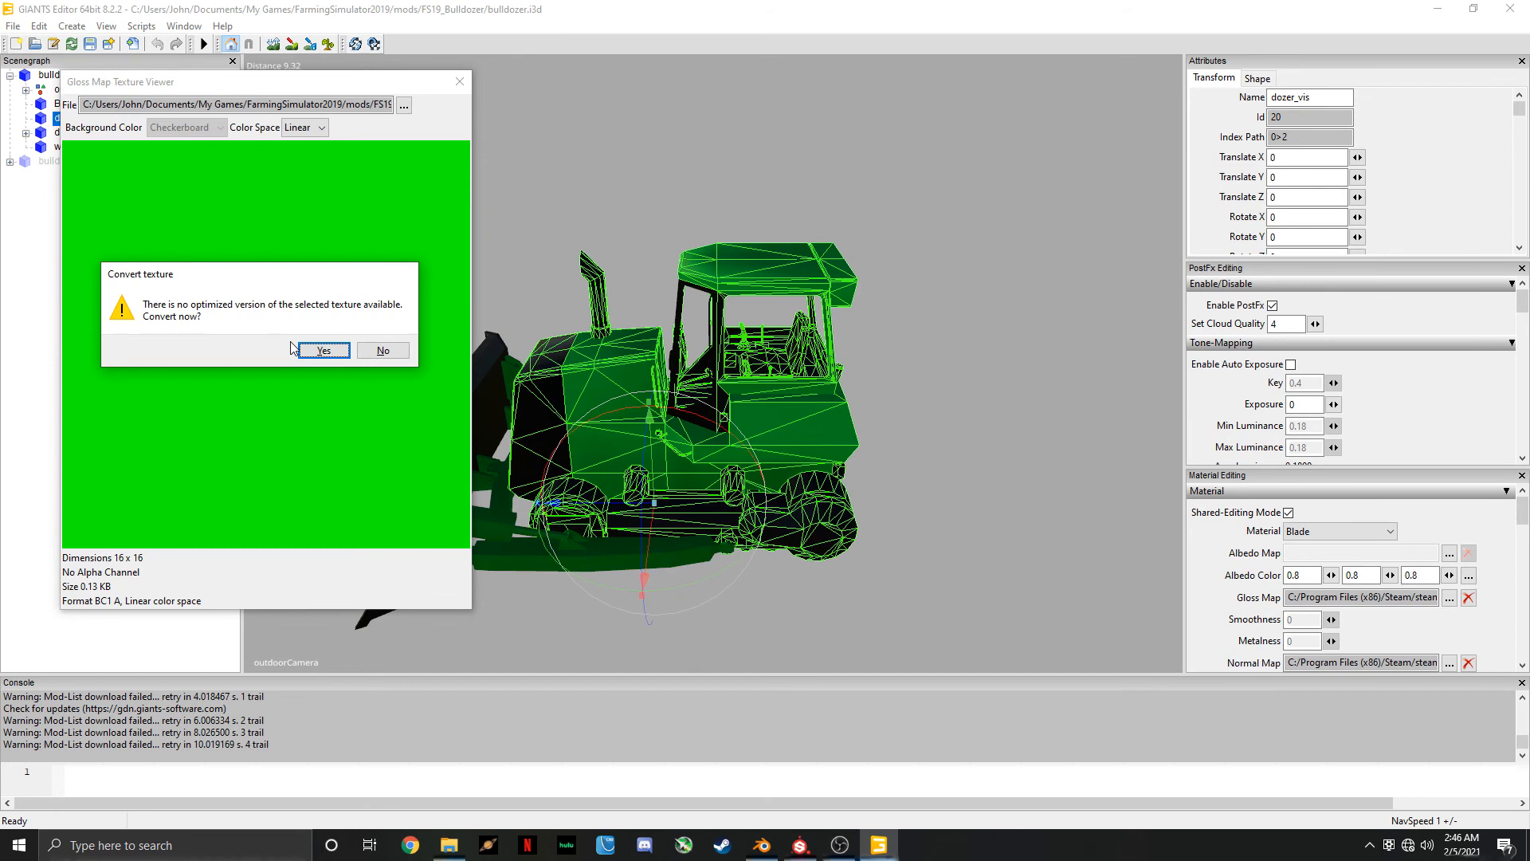
click(316, 352)
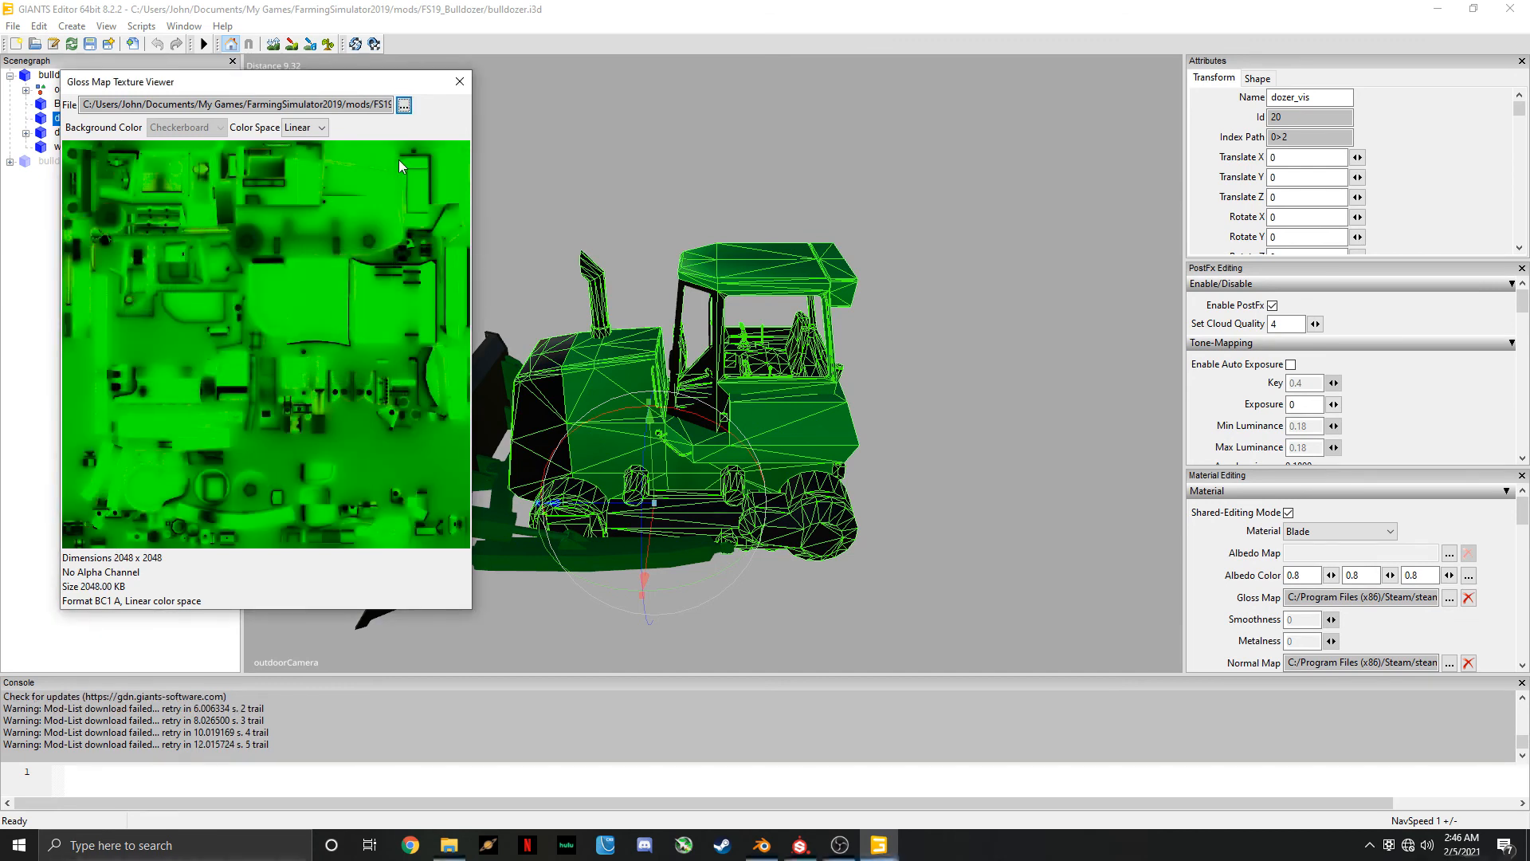
click(460, 82)
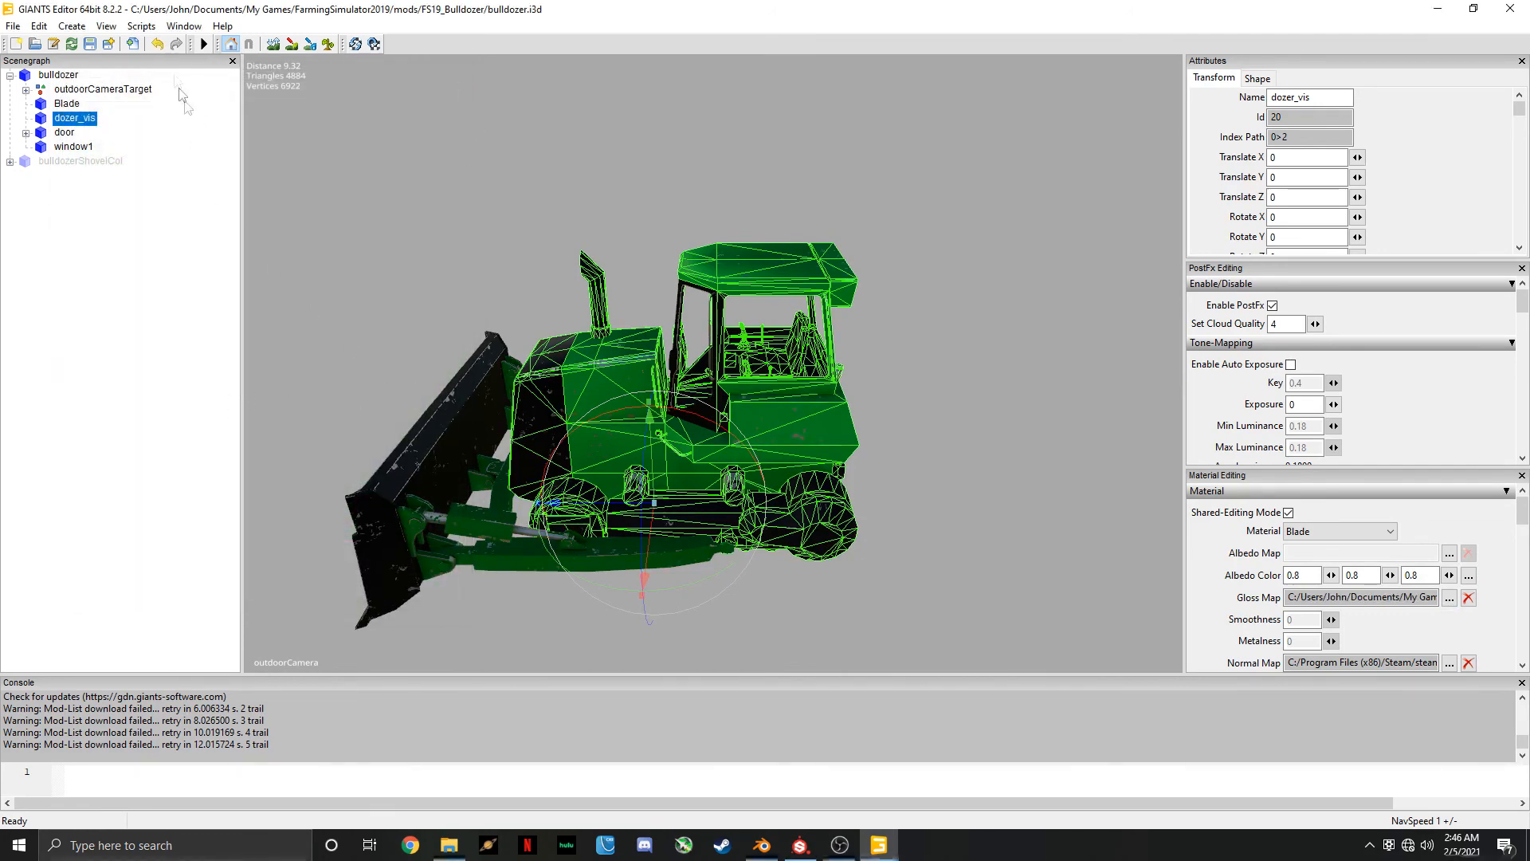
Turn off the wireframe overlay on the selected dozer_vis object in the viewport
click(116, 28)
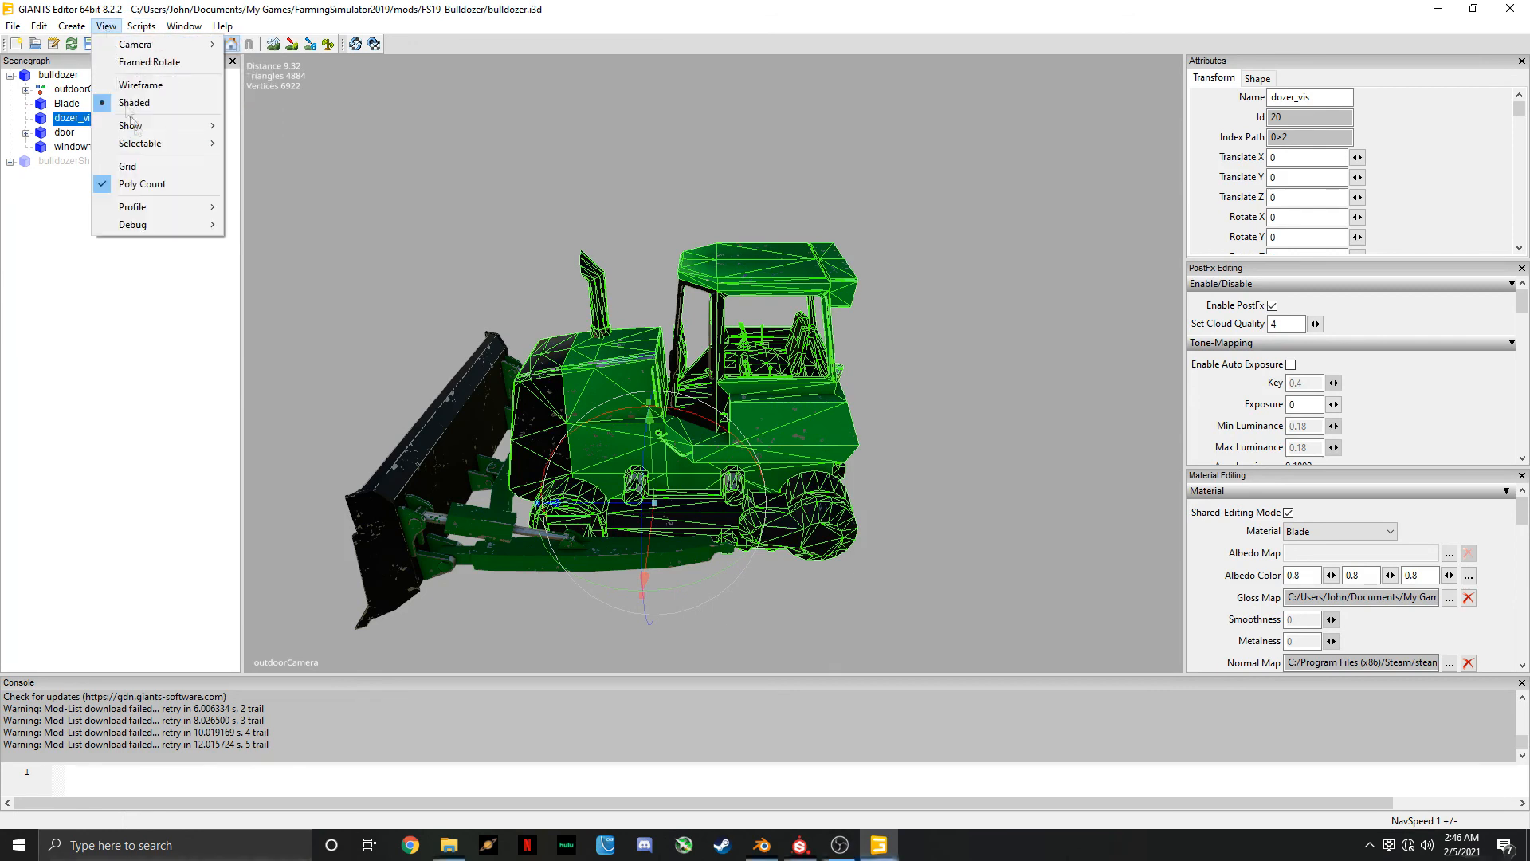
mouse_move(152, 126)
click(267, 250)
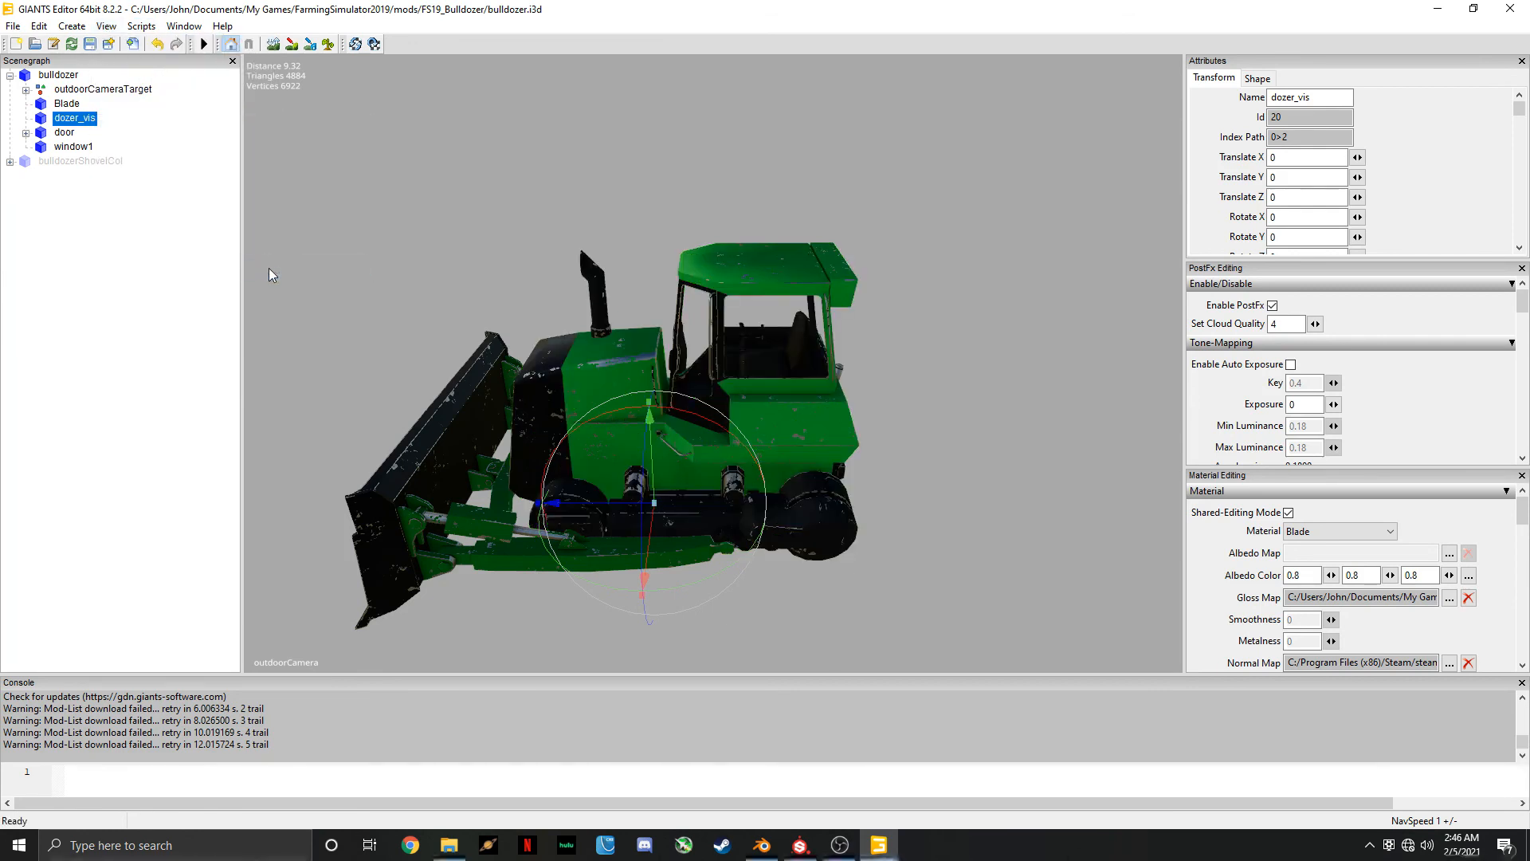
Run the vehicle scripts Toggle Dirt and Toggle Scratches to remove both effects from the bulldozer
click(152, 30)
mouse_move(164, 114)
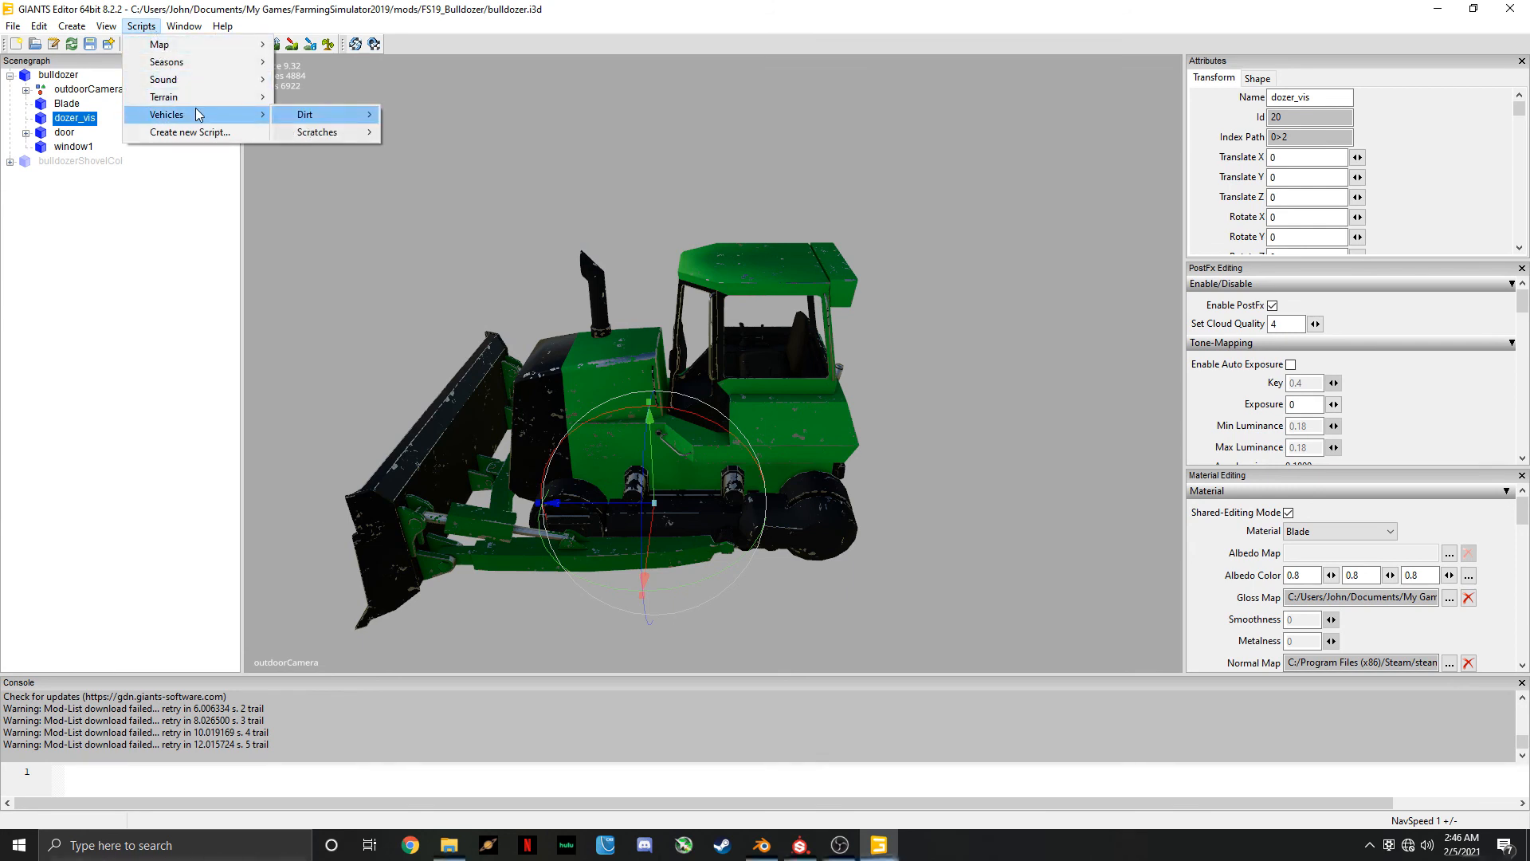
mouse_move(314, 118)
click(440, 185)
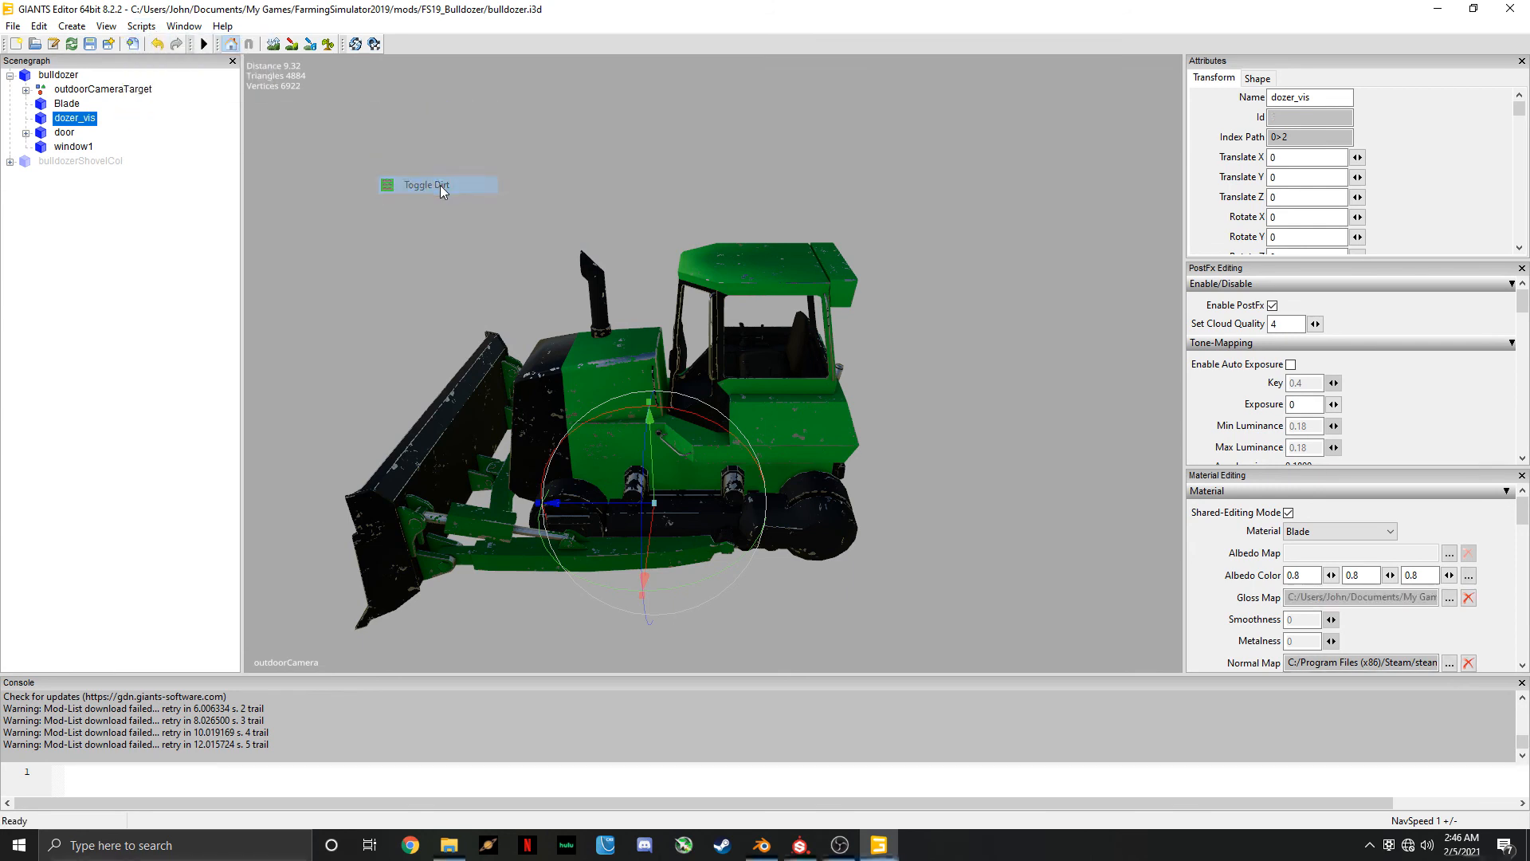
click(141, 26)
mouse_move(205, 116)
mouse_move(317, 132)
click(452, 207)
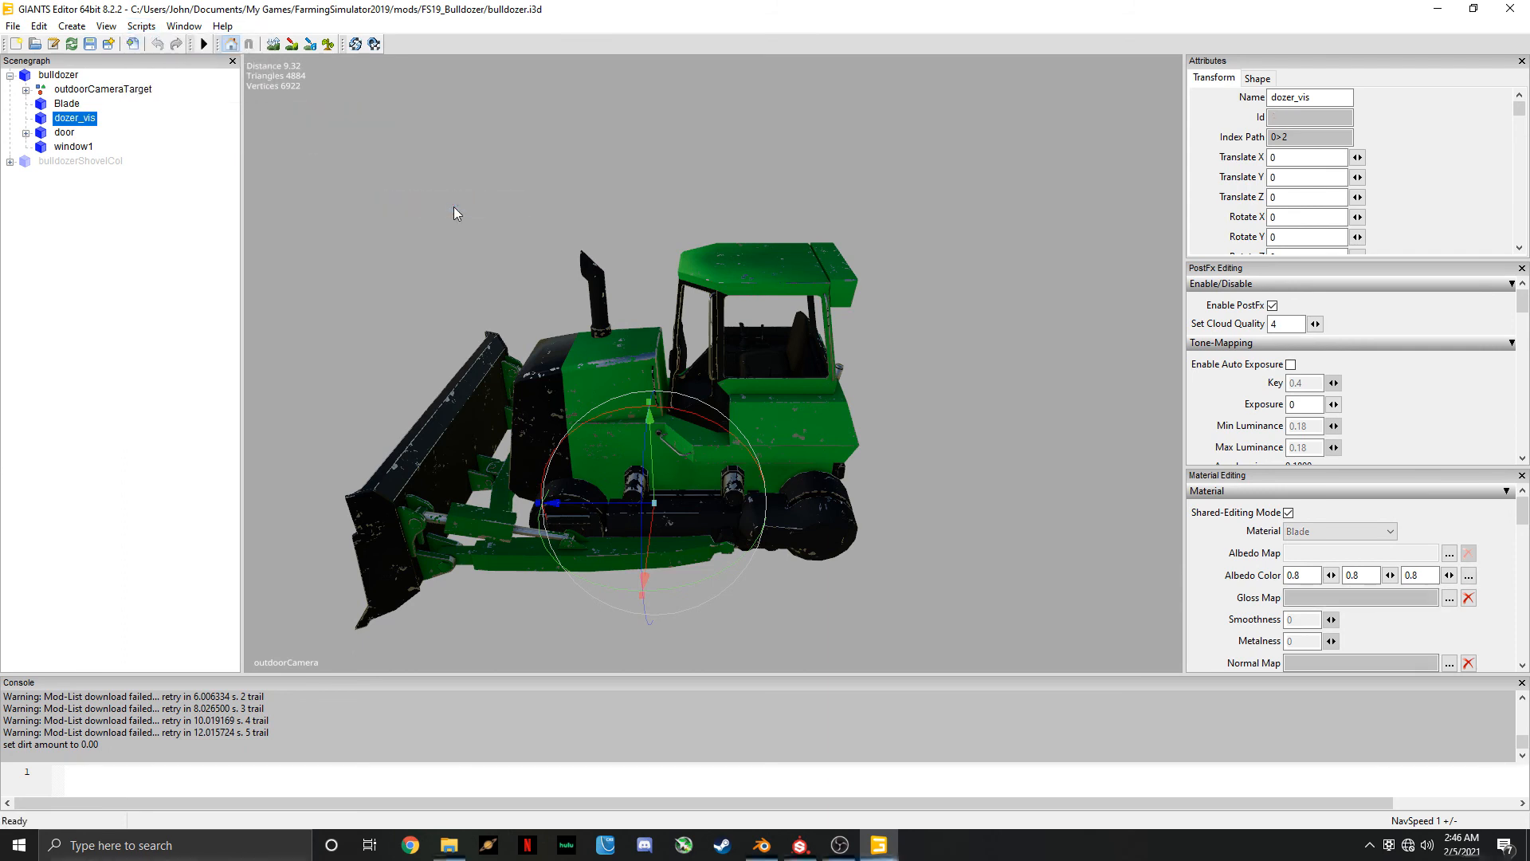
Run the Toggle Dirt vehicle script to preview the dirt effect on the clean bulldozer
click(141, 26)
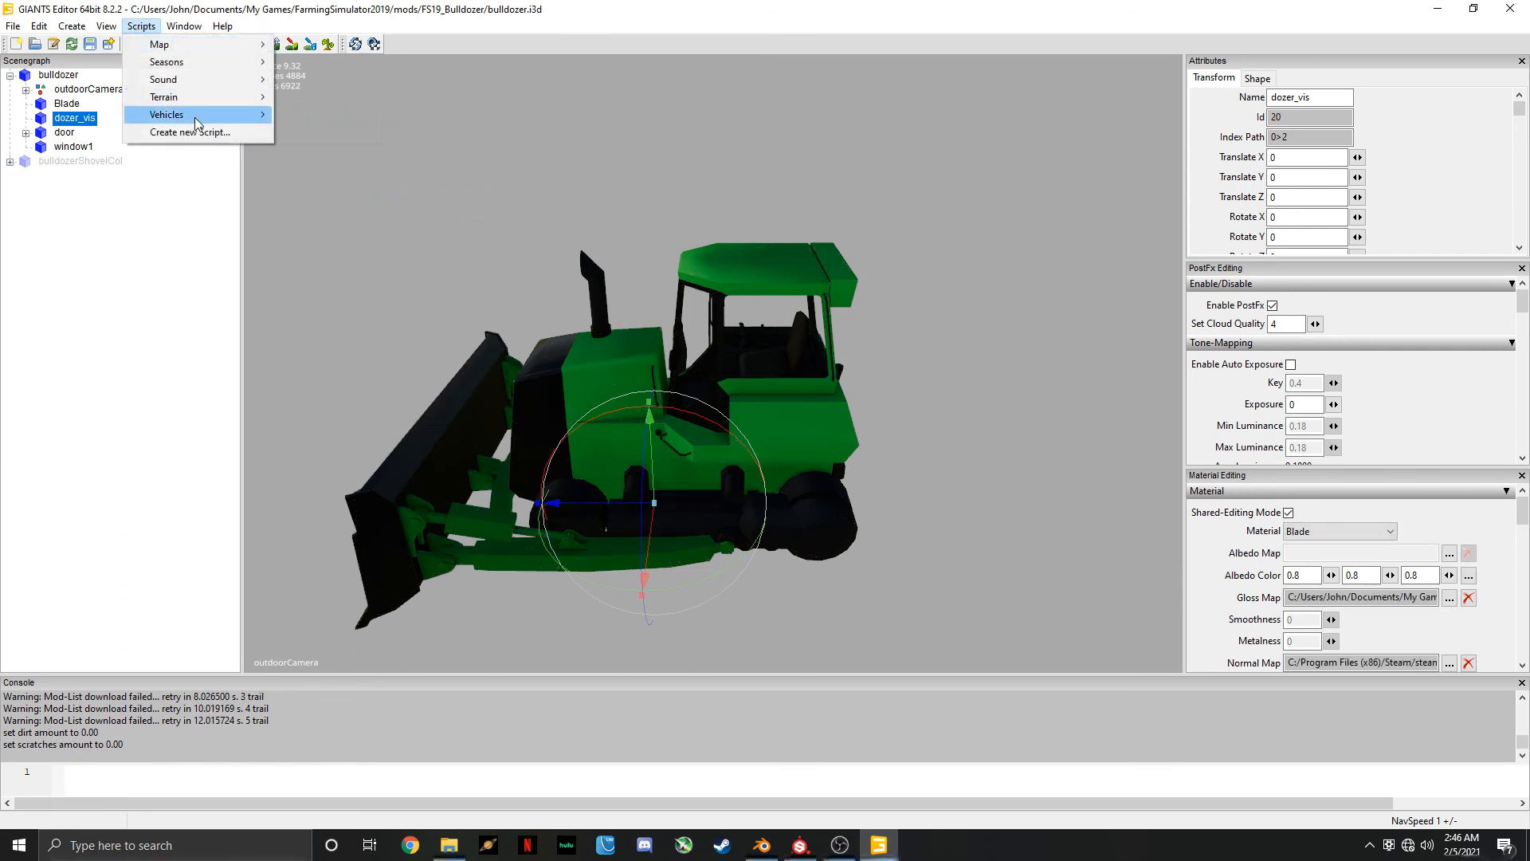
mouse_move(197, 120)
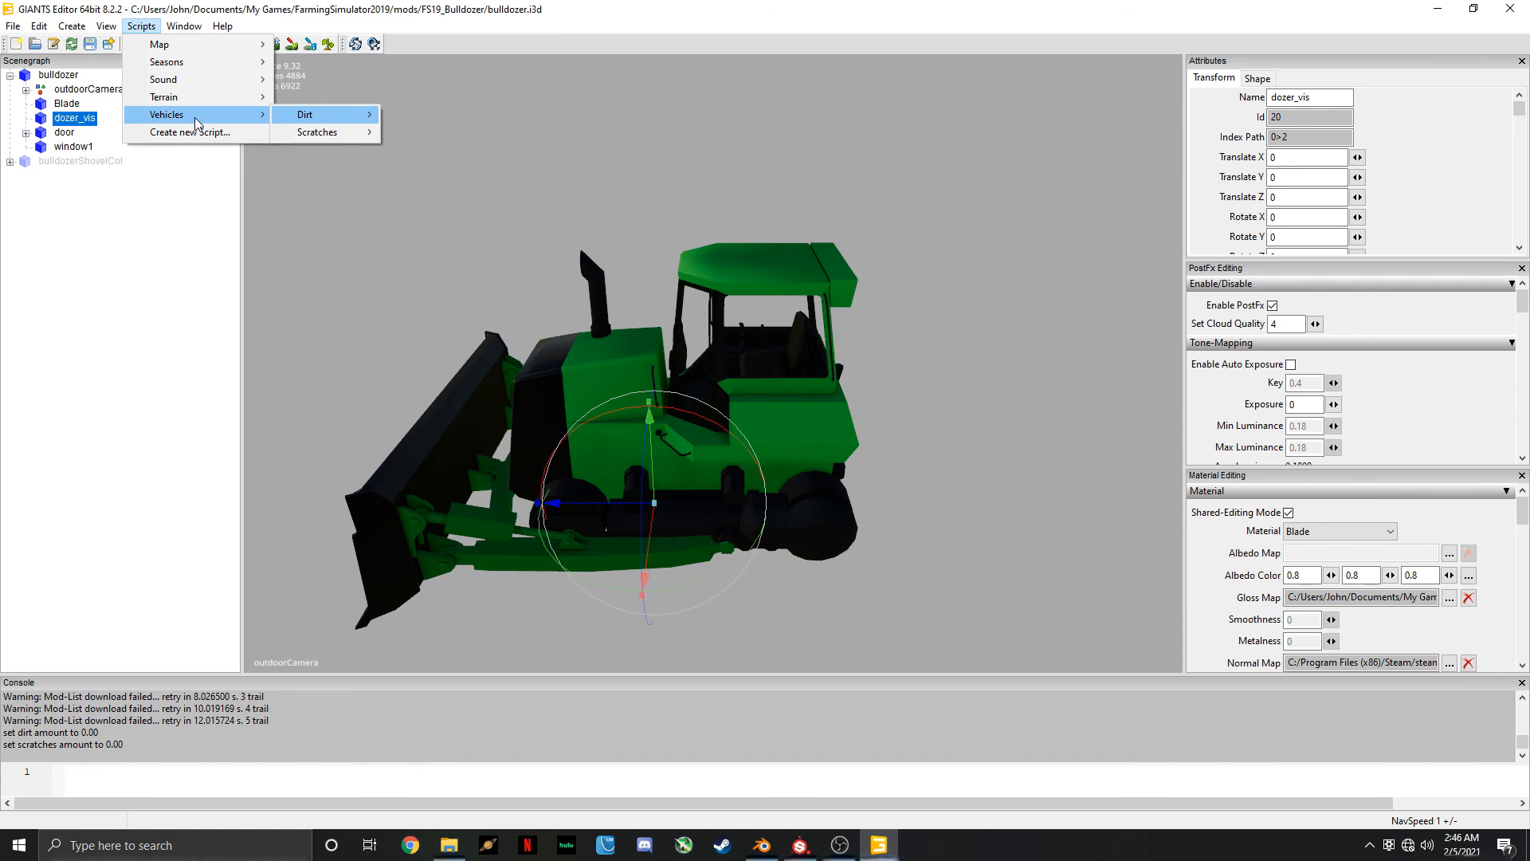
mouse_move(317, 118)
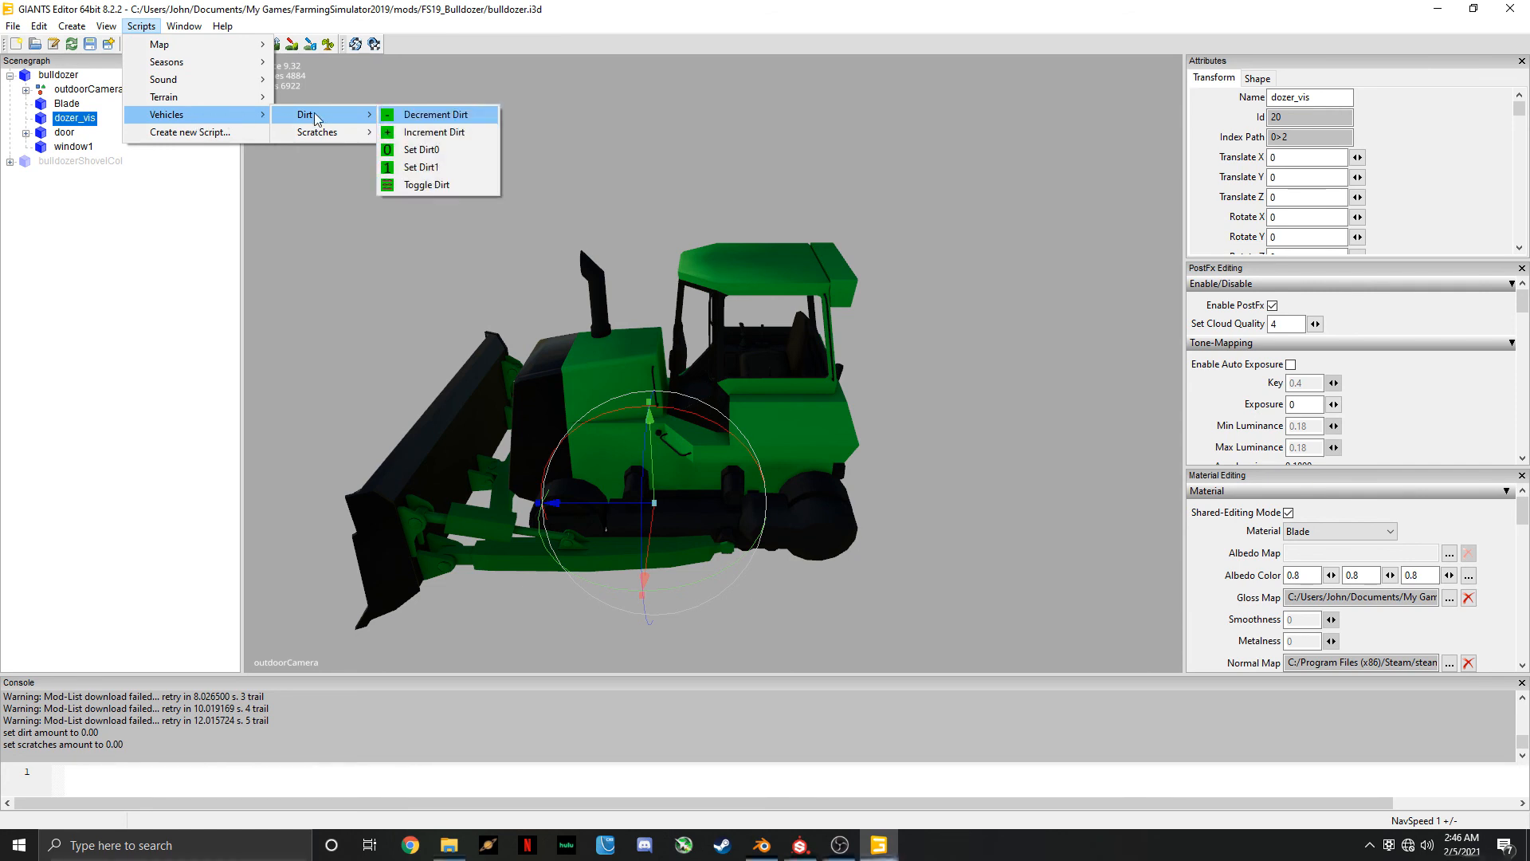
click(431, 184)
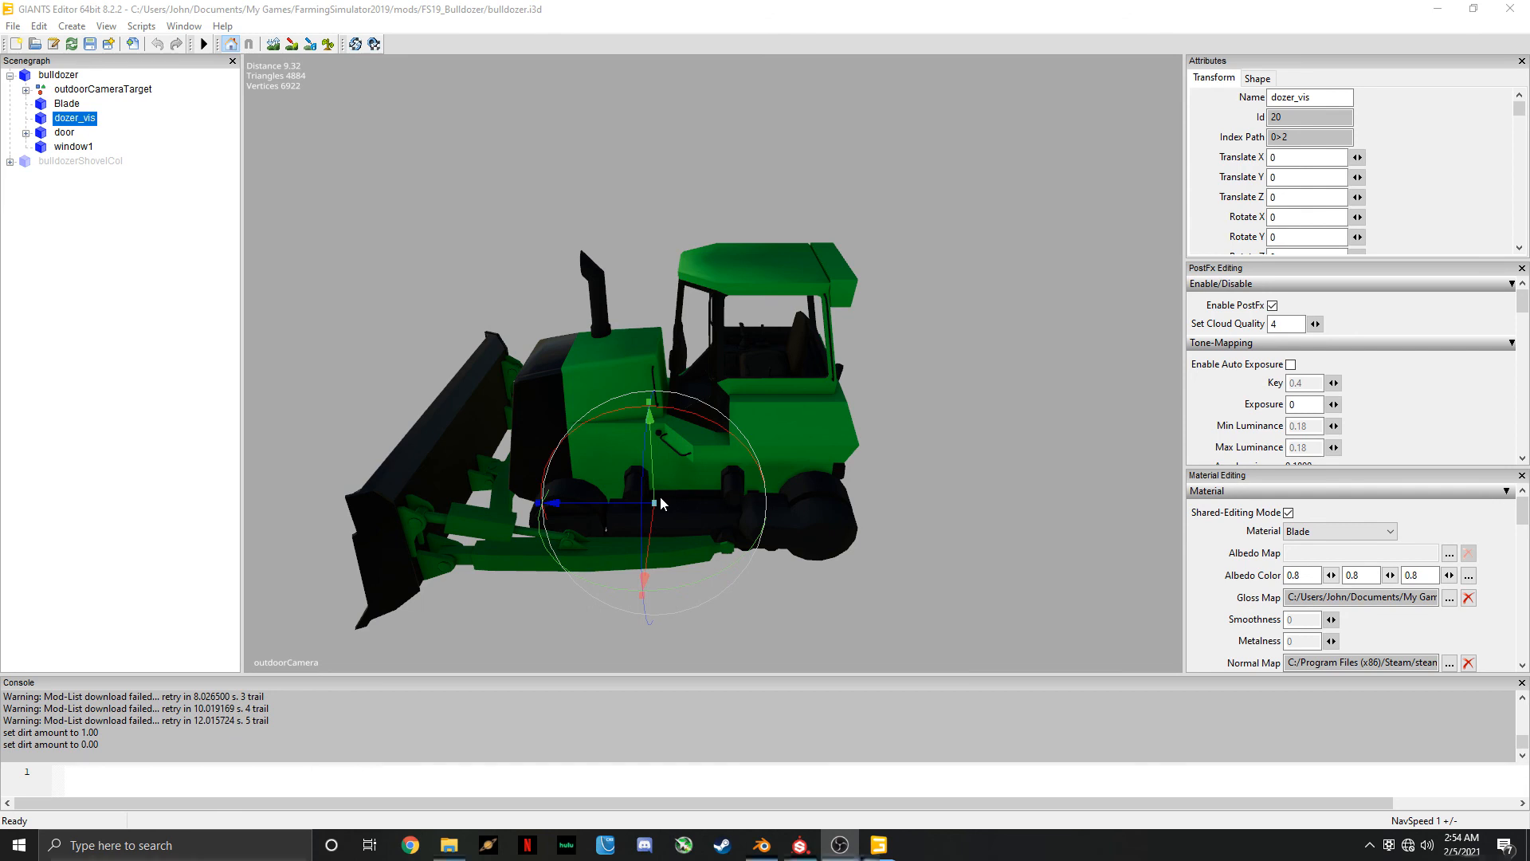
Preview the bulldozer's dirt at full amount with the Set Dirt1 script, and clear it with Set Dirt0
click(144, 28)
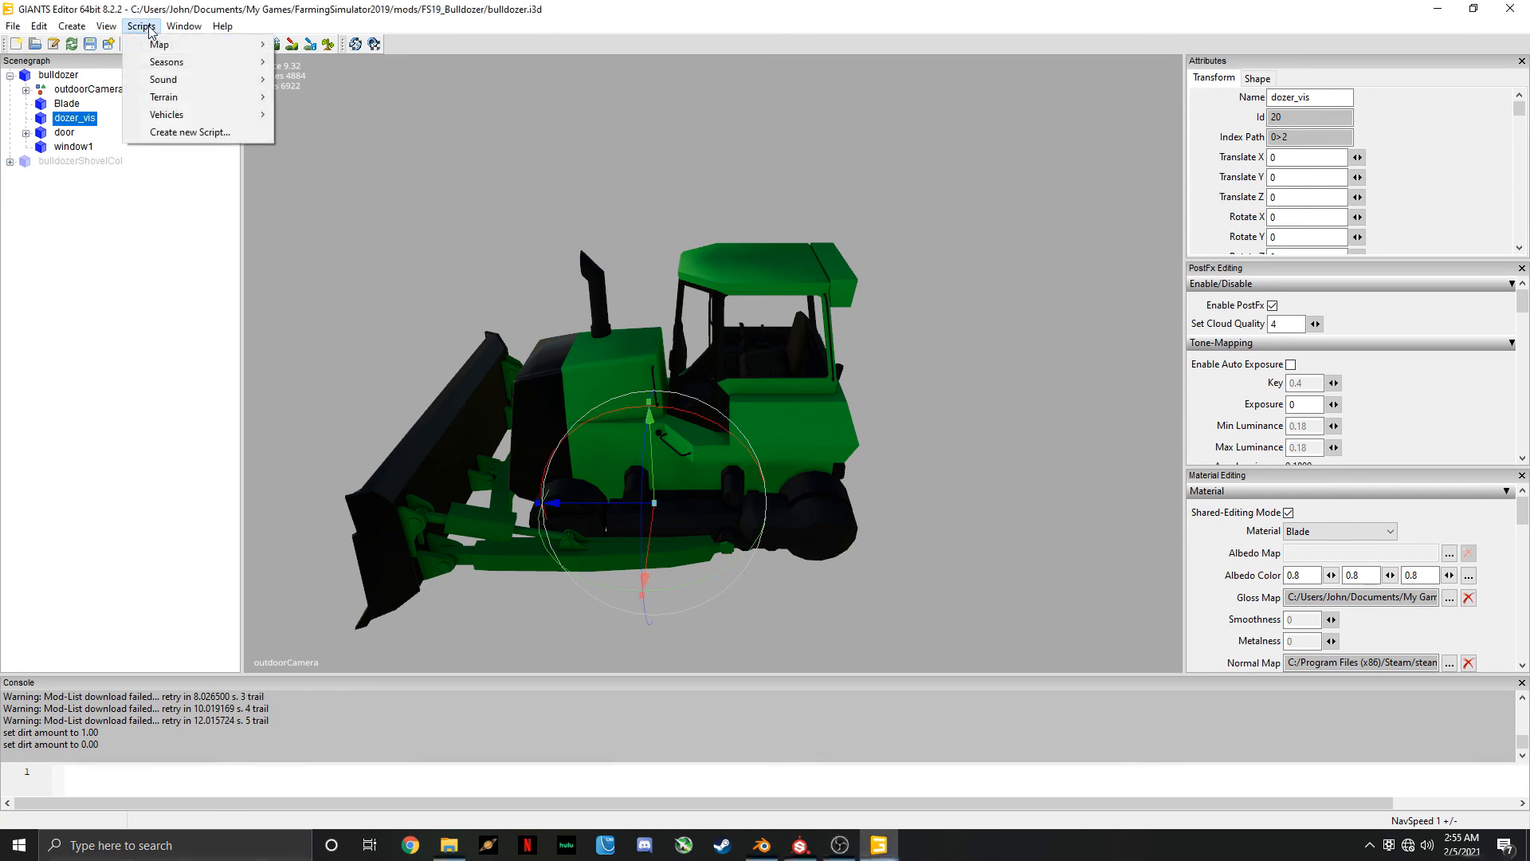
mouse_move(197, 126)
mouse_move(315, 126)
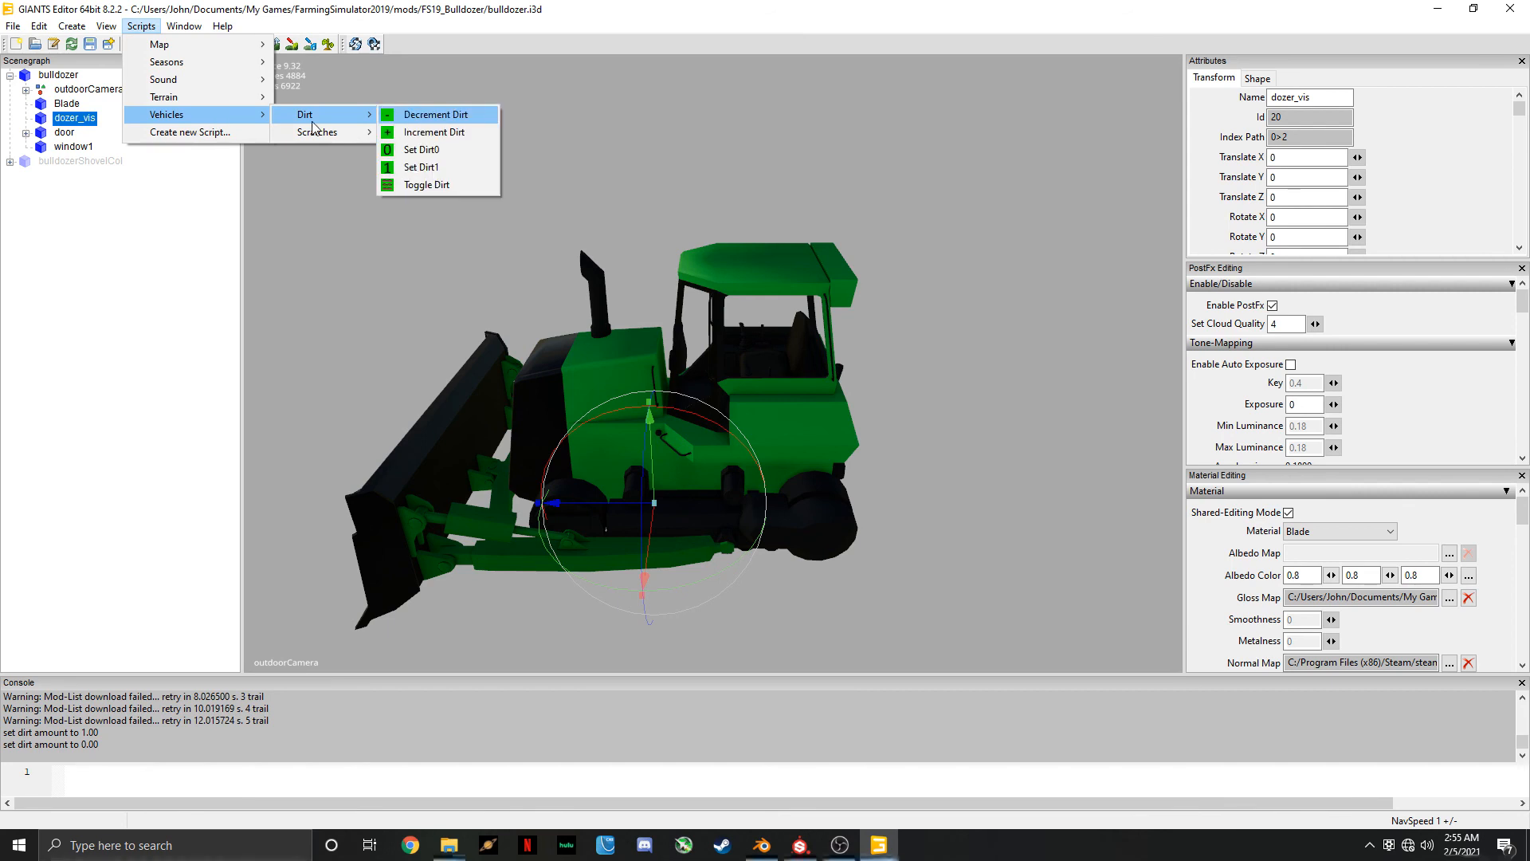
click(429, 169)
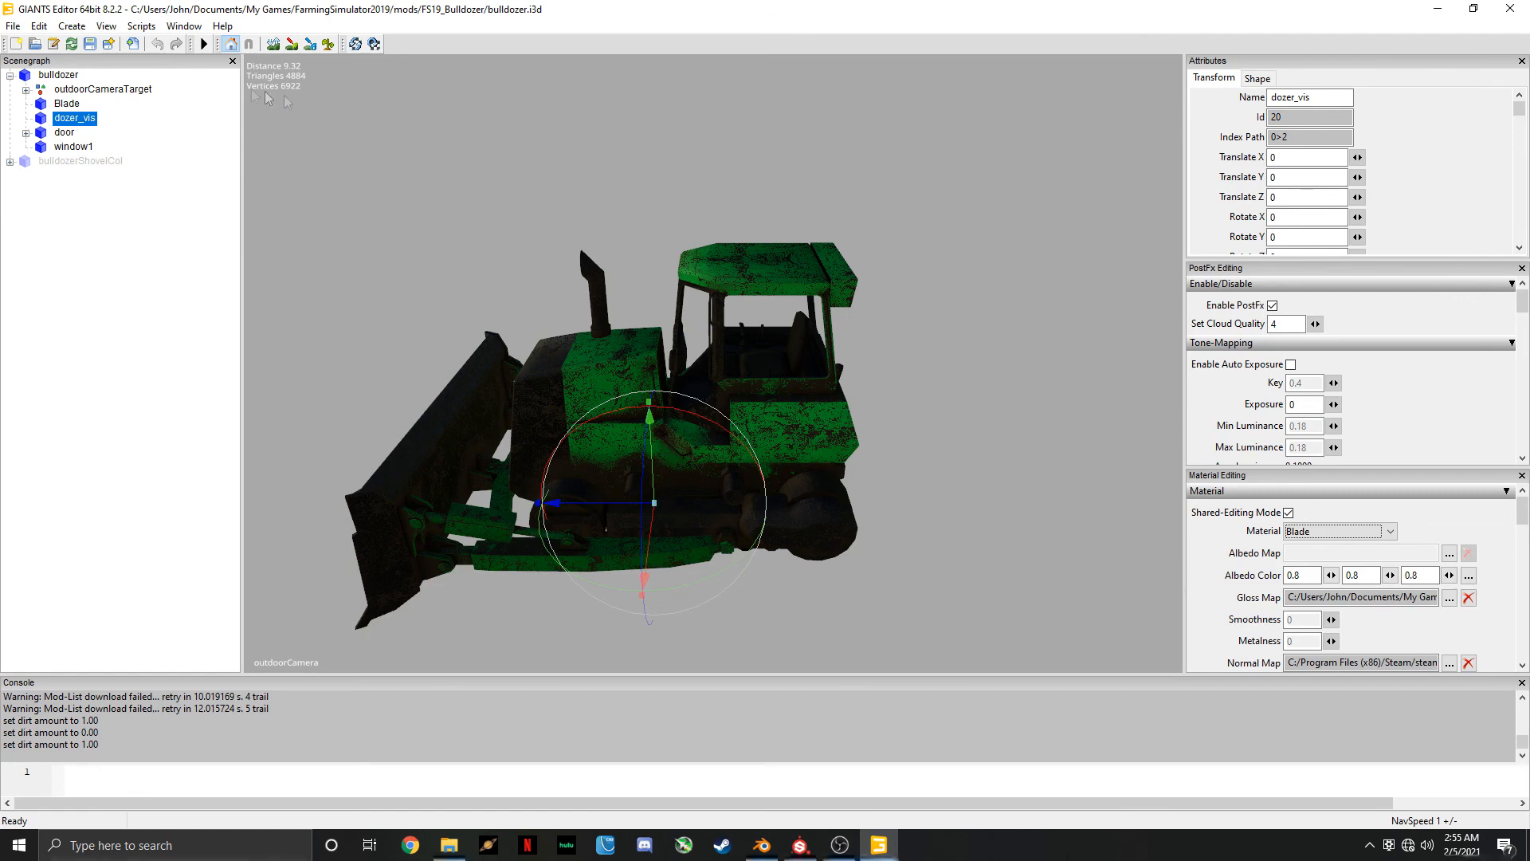
click(141, 27)
mouse_move(191, 114)
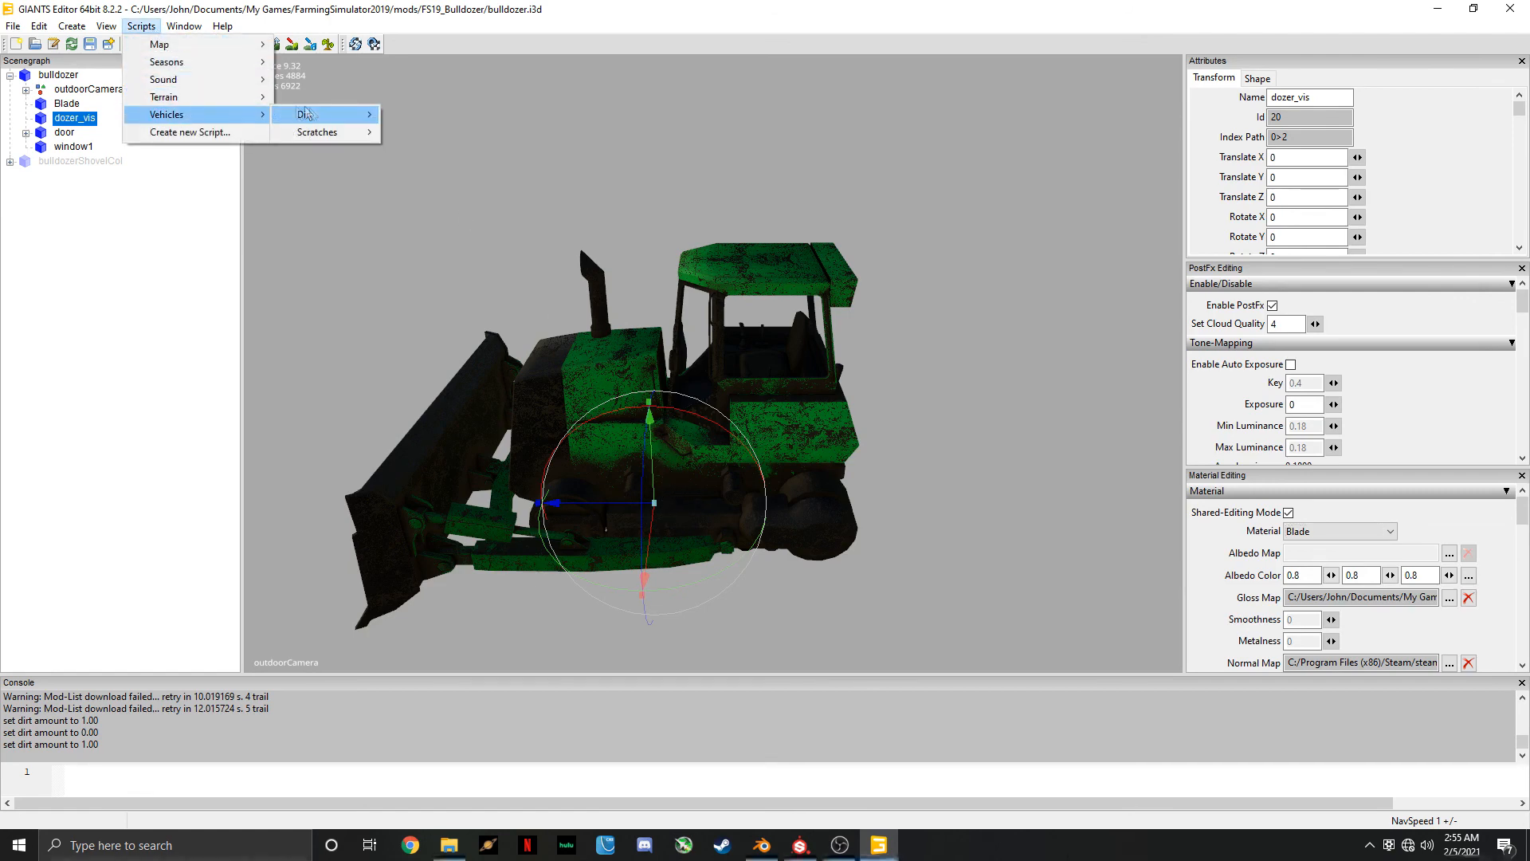
mouse_move(323, 115)
click(410, 150)
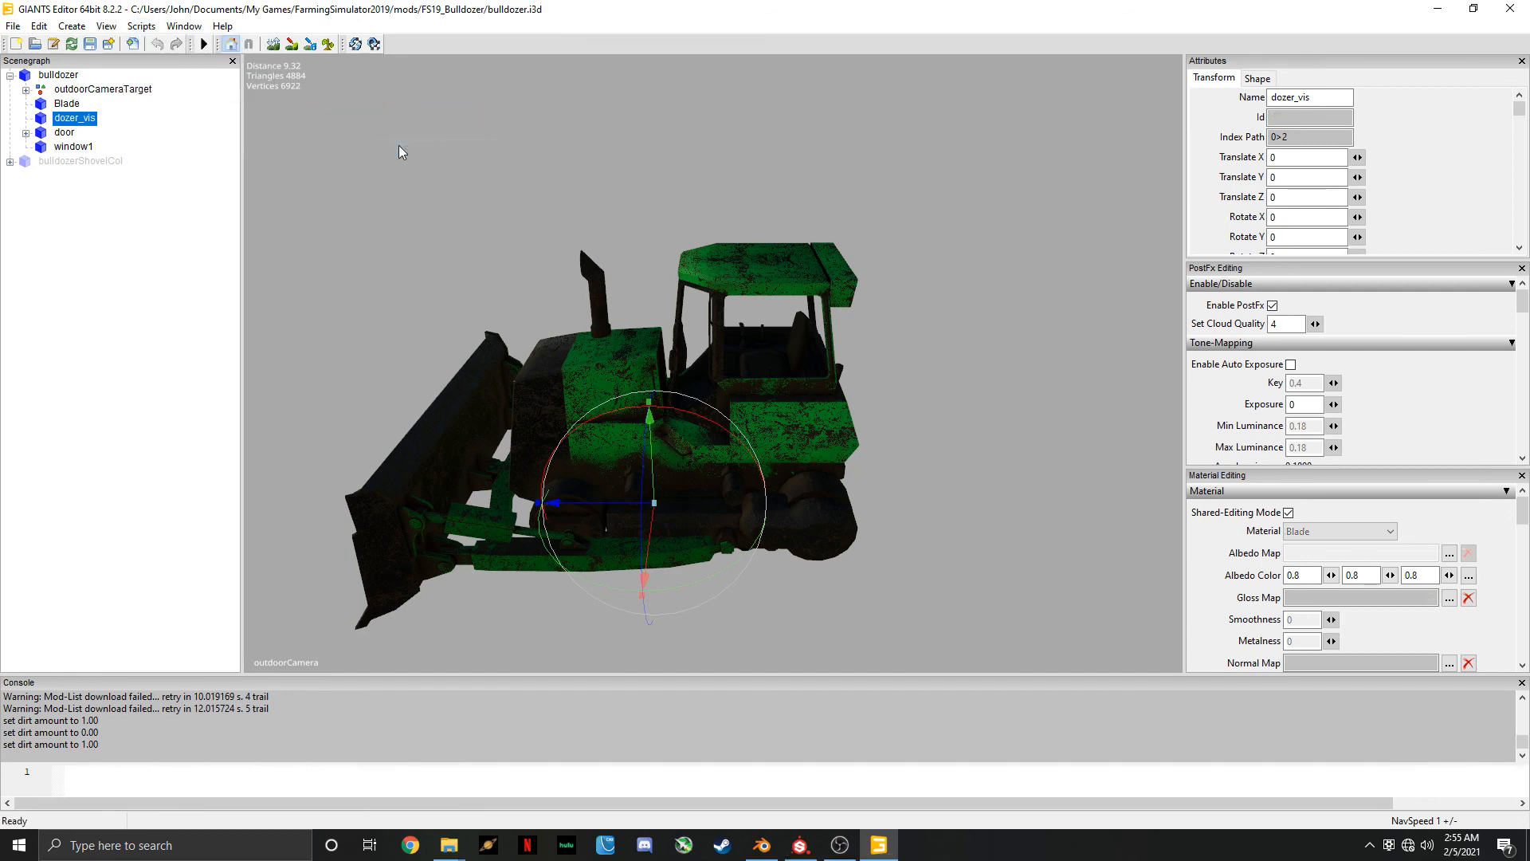
Set the bulldozer's scratches amount to 1 using the vehicle scratches script
click(141, 26)
mouse_move(182, 116)
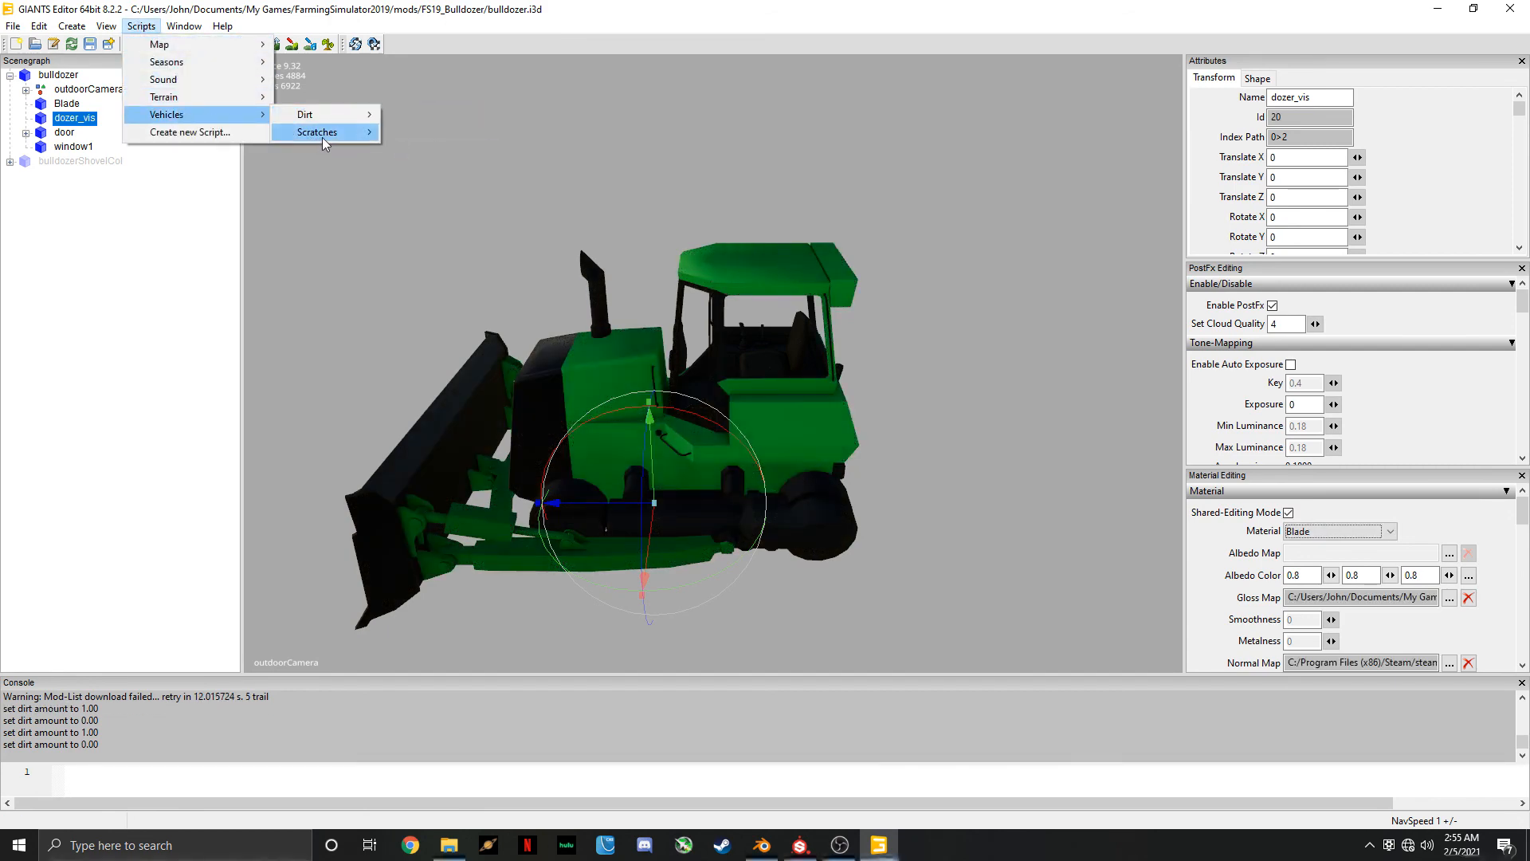
mouse_move(322, 137)
click(435, 187)
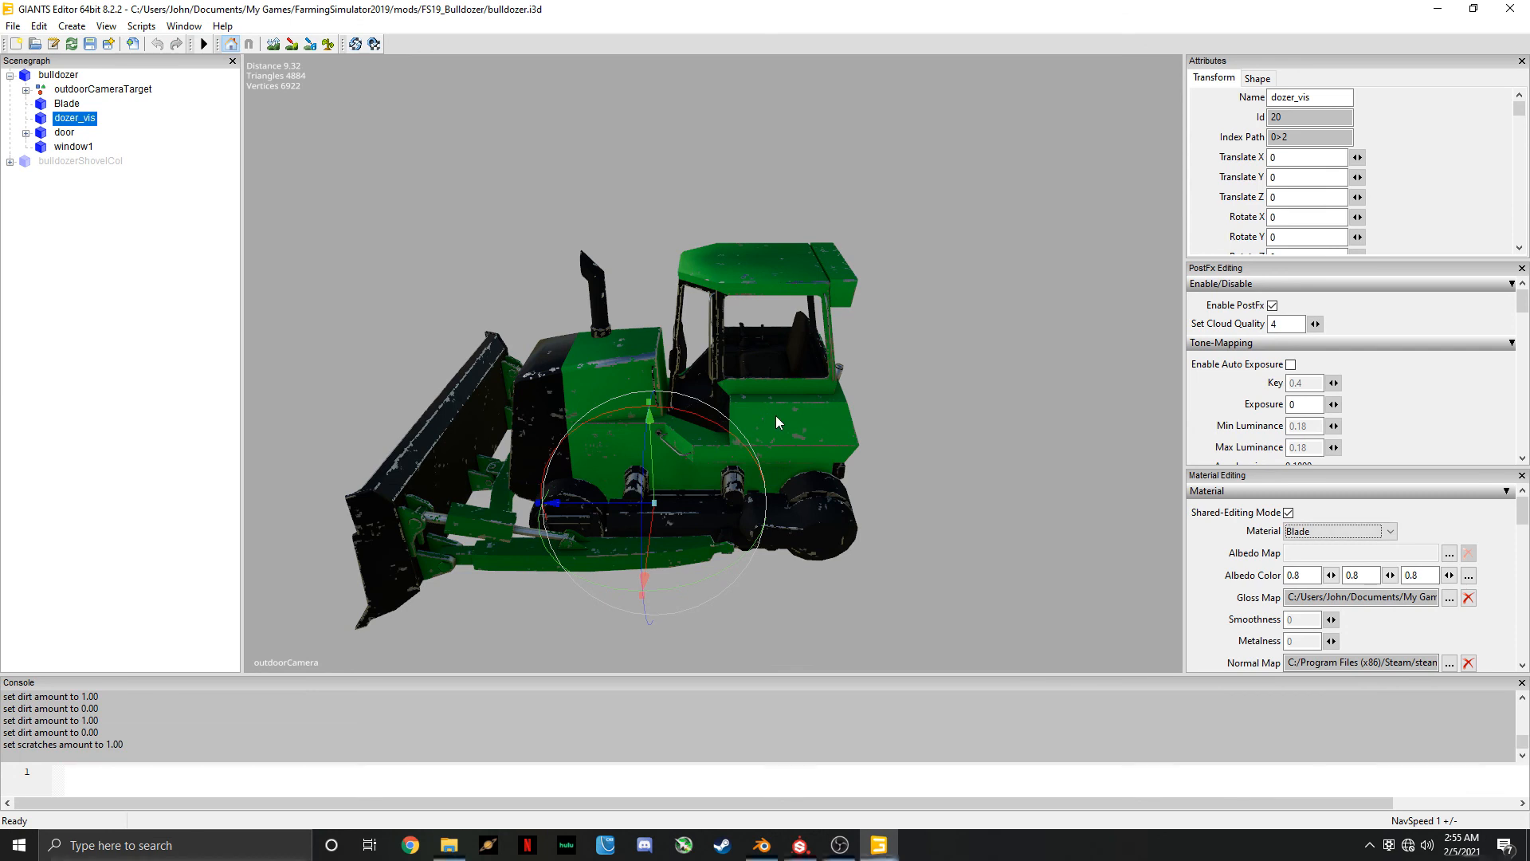